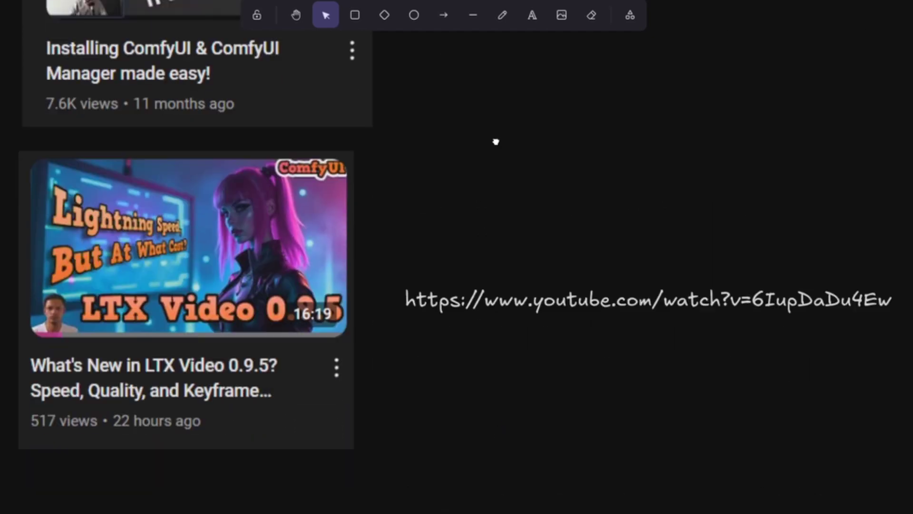
Scroll the YouTube page down until the LTX Video 0.9.5 video card and its URL show.
{"action": "scroll", "coordinate": [497, 380], "scroll_direction": "down", "scroll_amount": 7}
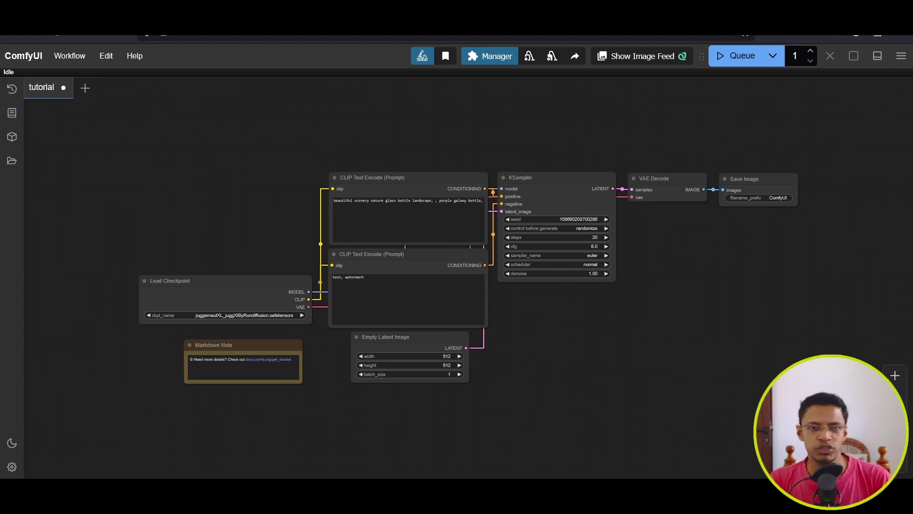
Load the Flux Dev template from the Flux category of Browse Templates as a new workflow.
{"action": "left_click_drag", "start_coordinate": [552, 315], "coordinate": [539, 285]}
{"action": "left_click", "coordinate": [69, 56]}
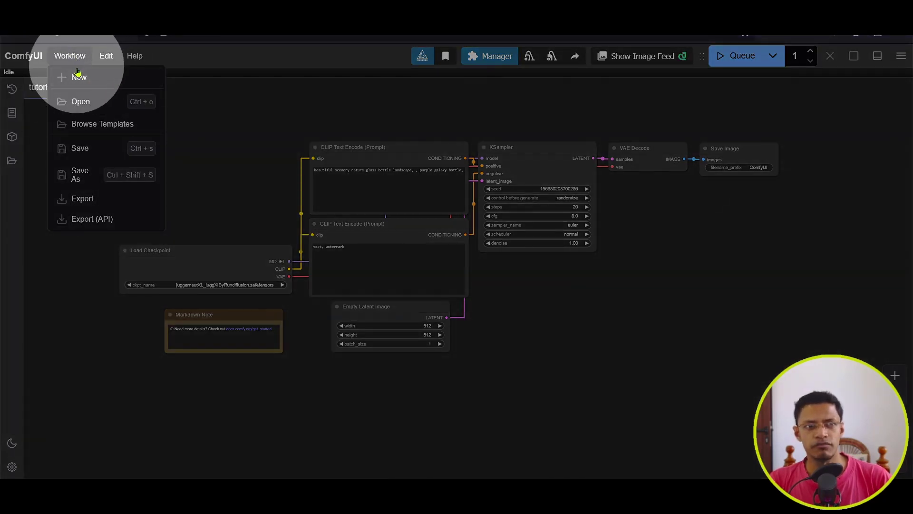
{"action": "left_click", "coordinate": [114, 125]}
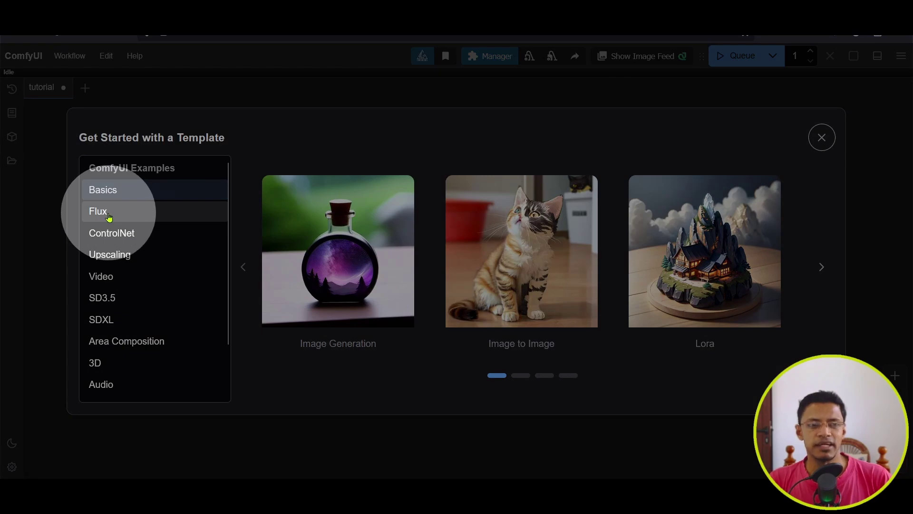
{"action": "left_click", "coordinate": [105, 213]}
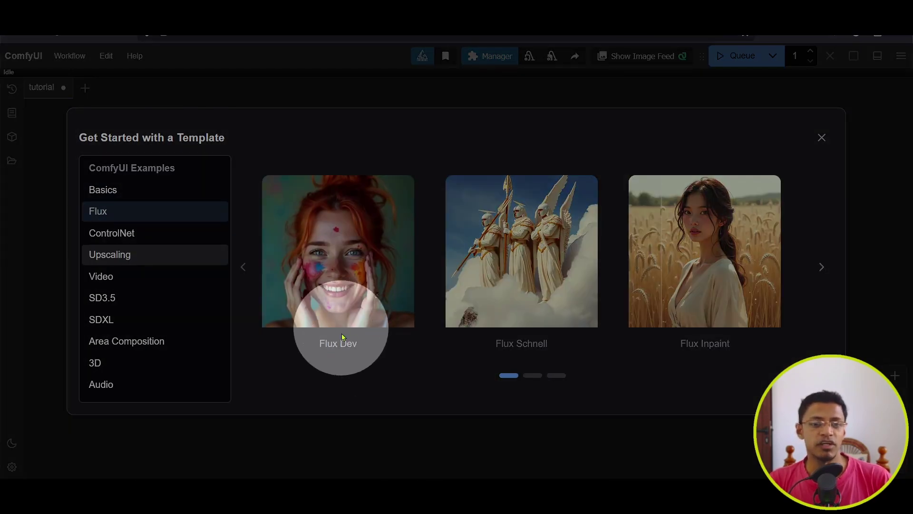
{"action": "left_click", "coordinate": [340, 217]}
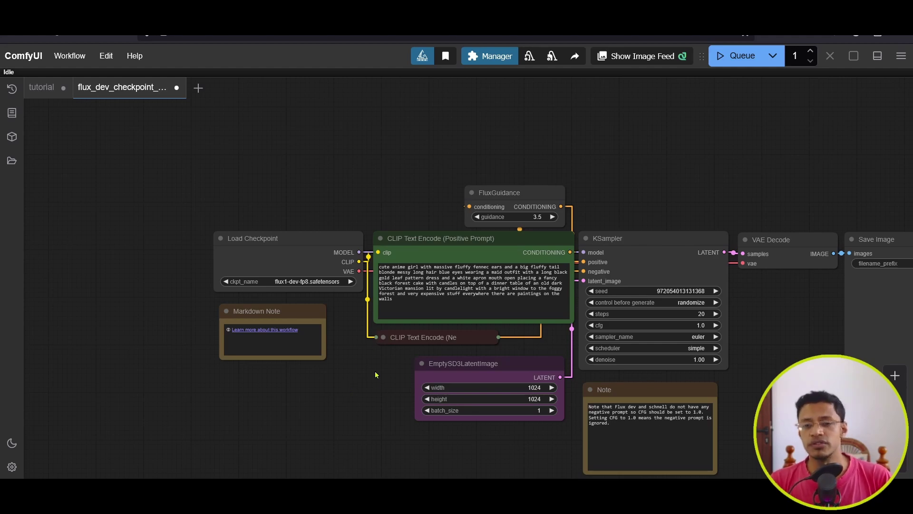
Zoom in on the Load Checkpoint node and keep flux1-dev-fp8.safetensors as the checkpoint.
{"action": "scroll", "coordinate": [285, 241], "scroll_direction": "up", "scroll_amount": 1}
{"action": "left_click_drag", "start_coordinate": [830, 376], "coordinate": [710, 324]}
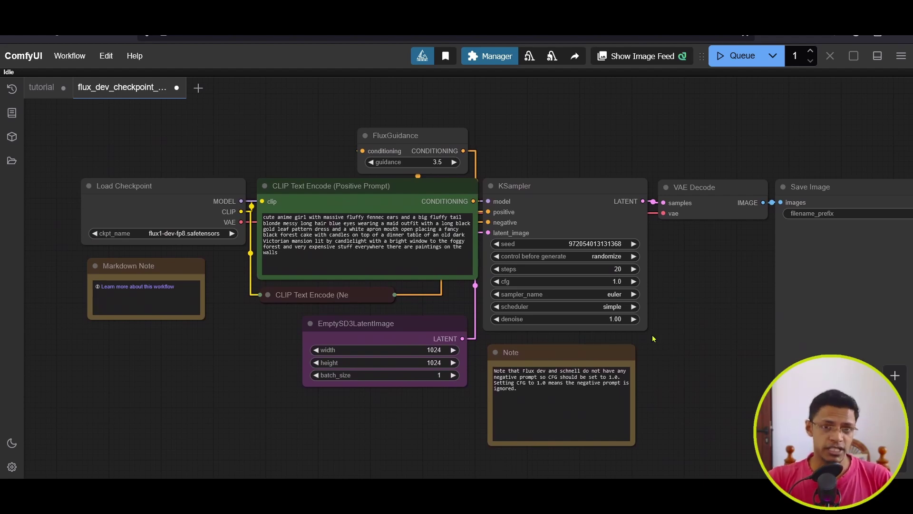
{"action": "scroll", "coordinate": [140, 194], "scroll_direction": "up", "scroll_amount": 7}
{"action": "left_click_drag", "start_coordinate": [171, 138], "coordinate": [256, 142]}
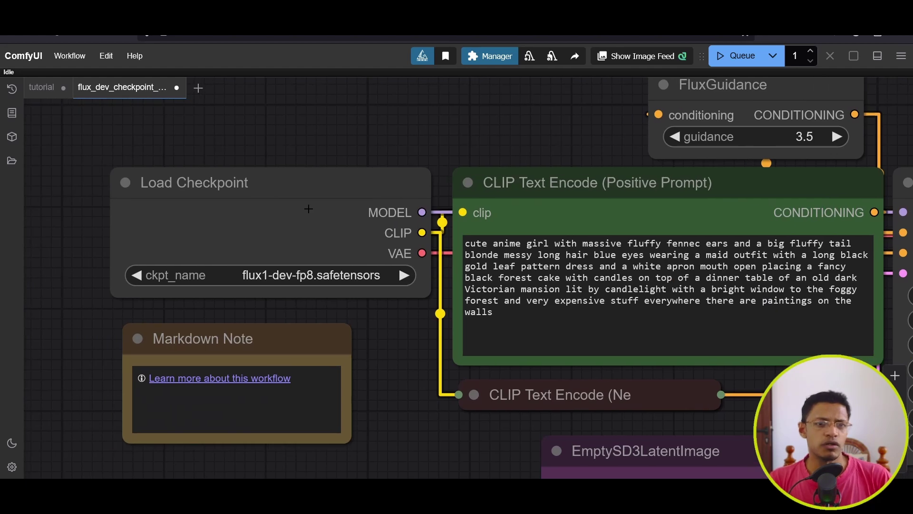
{"action": "left_click", "coordinate": [304, 274]}
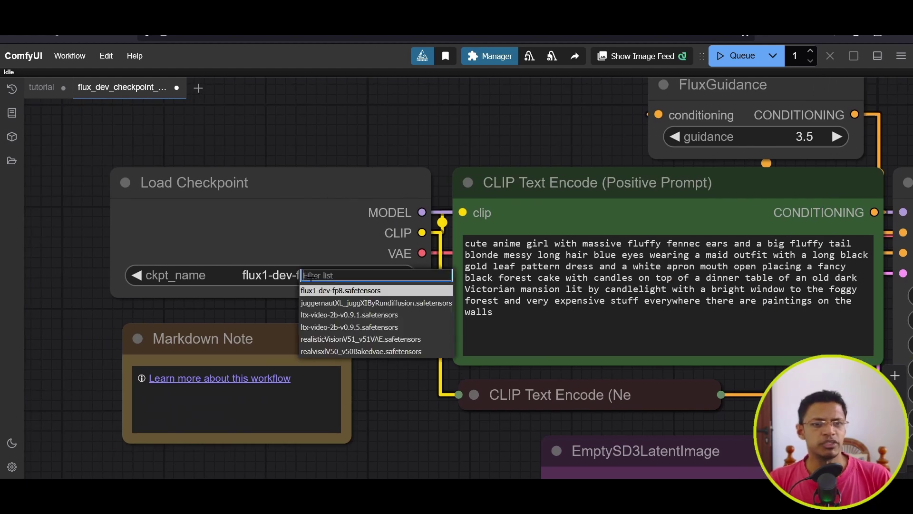
{"action": "left_click", "coordinate": [327, 290]}
Select all of the existing Positive Prompt text.
{"action": "left_click_drag", "start_coordinate": [412, 331], "coordinate": [212, 326]}
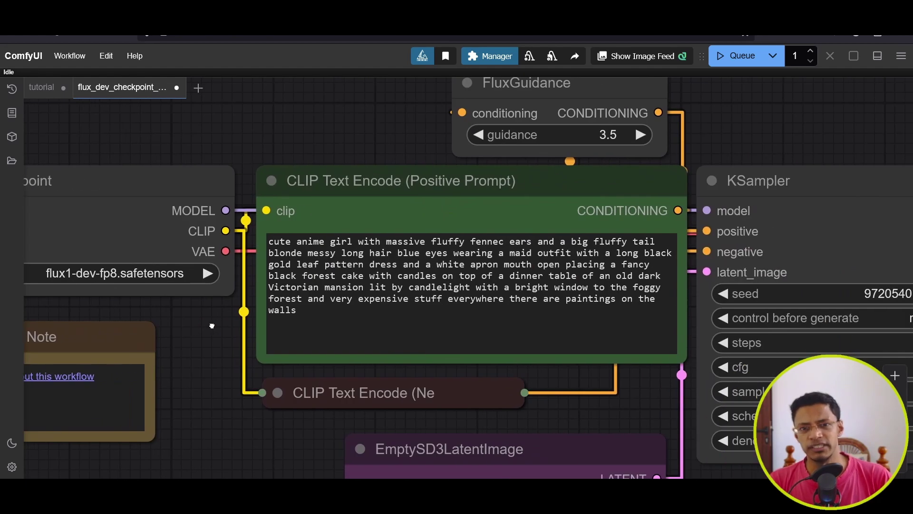
{"action": "left_click", "coordinate": [484, 190]}
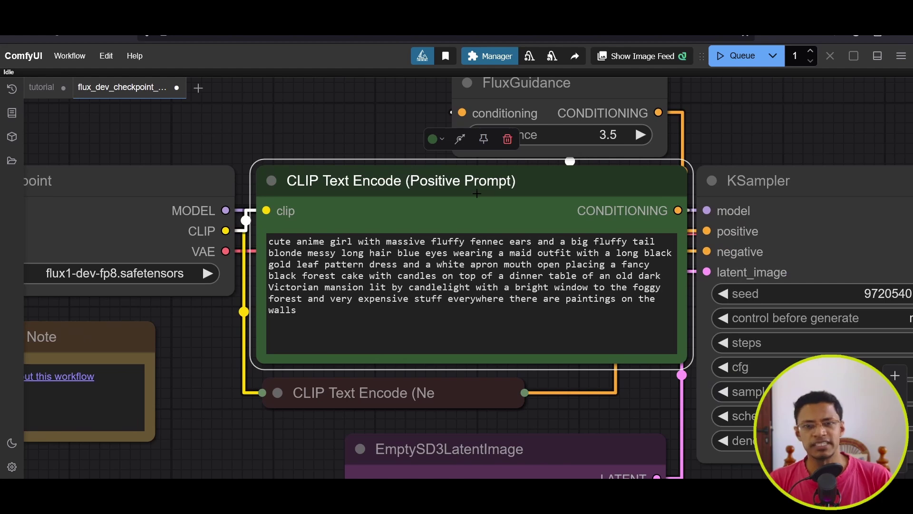
{"action": "triple_click", "coordinate": [350, 323]}
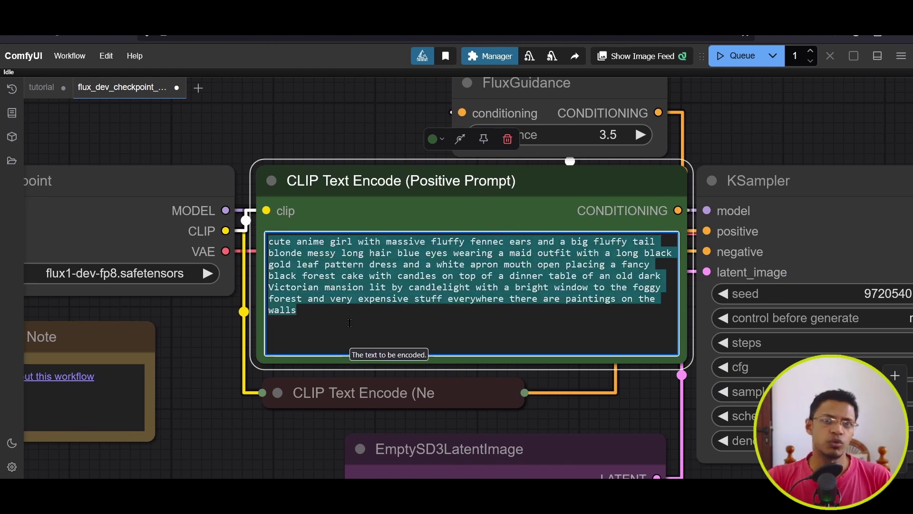
In Notepad, review the prompt's eyes, dark wavy hair, confident expression and earrings wording.
{"action": "left_click", "coordinate": [299, 103]}
{"action": "key", "text": "alt+Tab"}
{"action": "left_click_drag", "start_coordinate": [280, 138], "coordinate": [371, 116]}
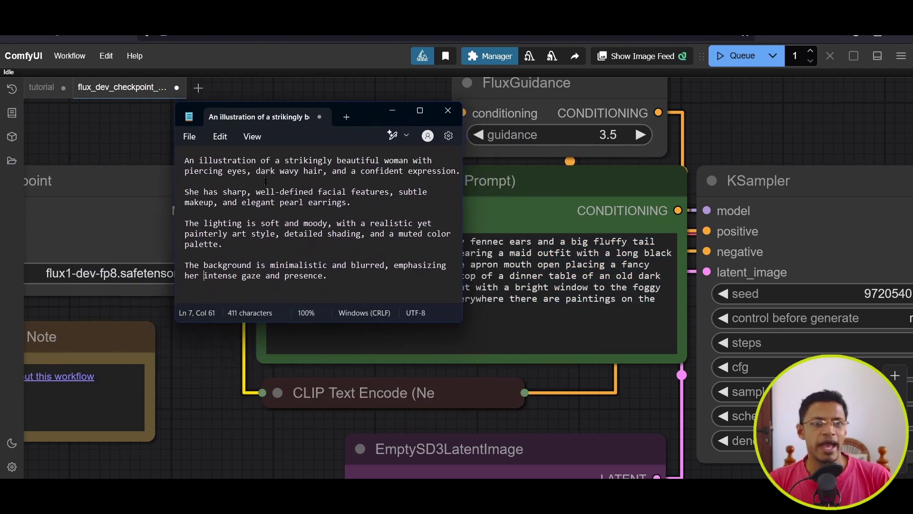
{"action": "left_click_drag", "start_coordinate": [437, 160], "coordinate": [314, 162]}
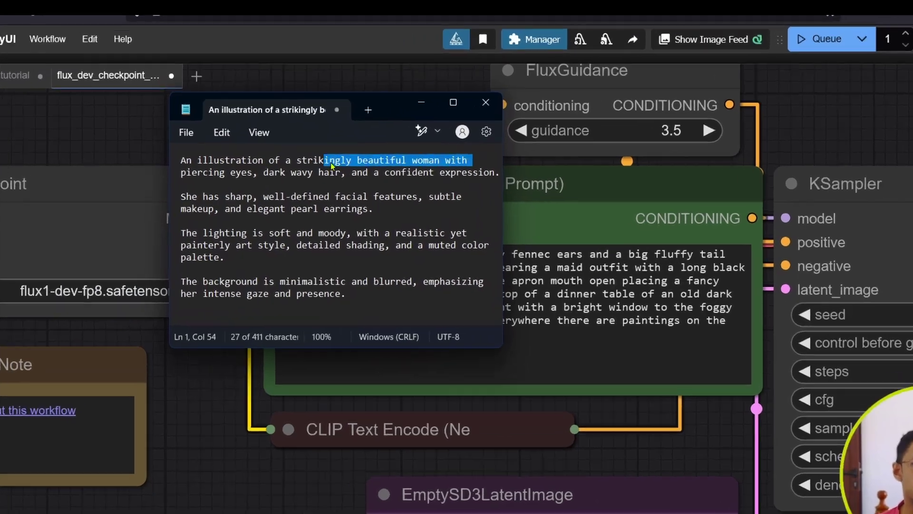
{"action": "left_click_drag", "start_coordinate": [380, 173], "coordinate": [230, 173]}
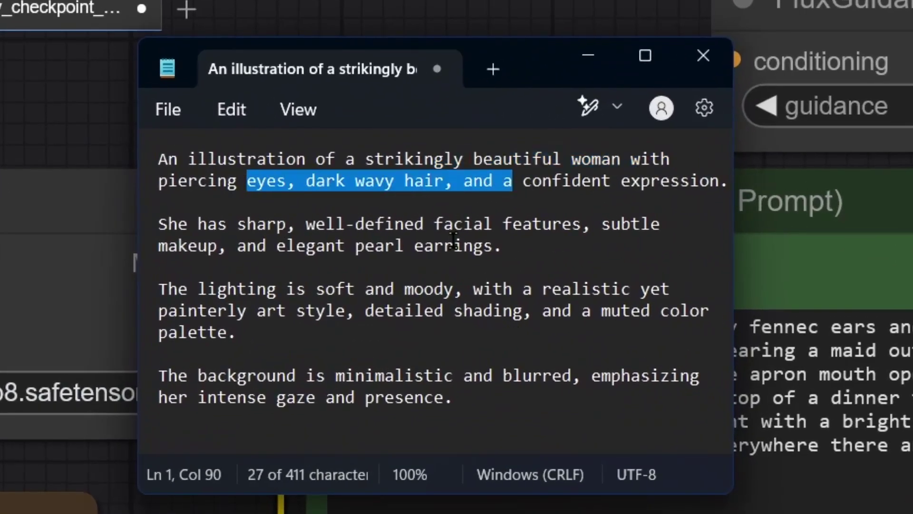
{"action": "left_click_drag", "start_coordinate": [710, 181], "coordinate": [532, 180]}
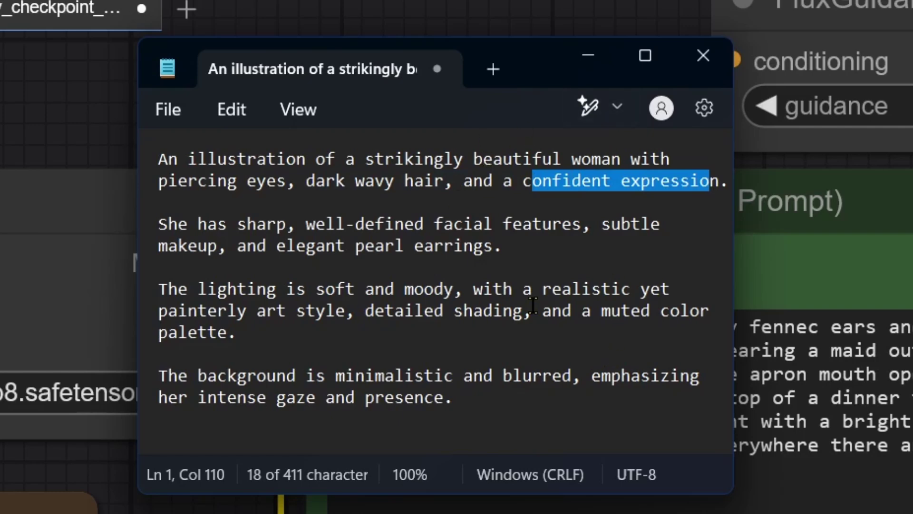
{"action": "left_click_drag", "start_coordinate": [523, 247], "coordinate": [158, 202]}
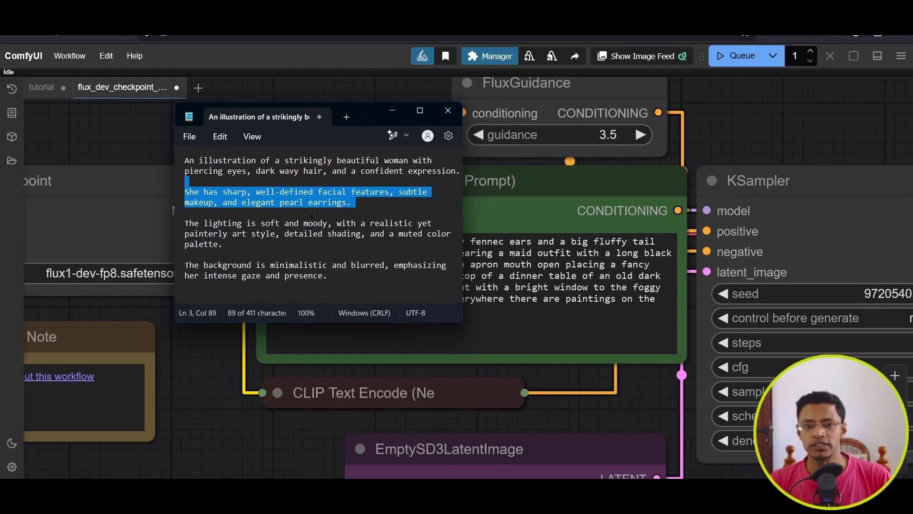
Review the lighting and art style, muted colour palette and background paragraphs of the prompt.
{"action": "left_click", "coordinate": [392, 205]}
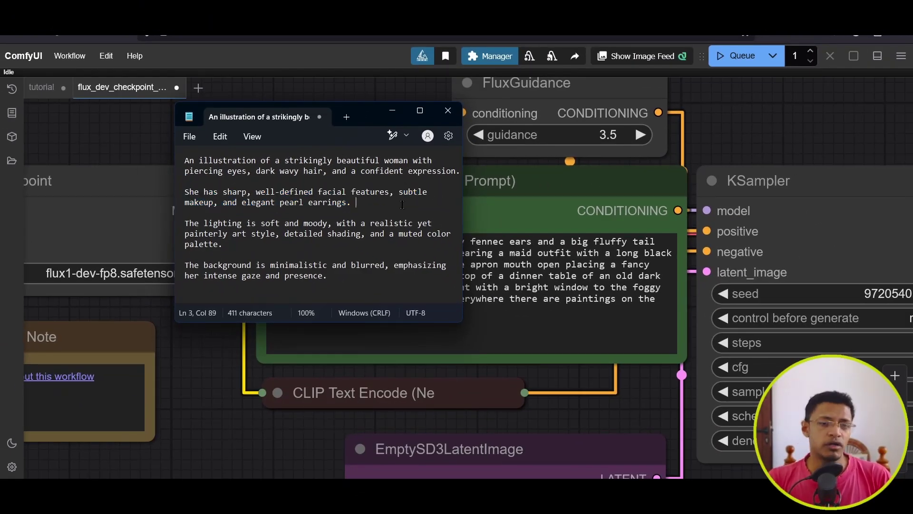
{"action": "left_click_drag", "start_coordinate": [237, 245], "coordinate": [184, 224]}
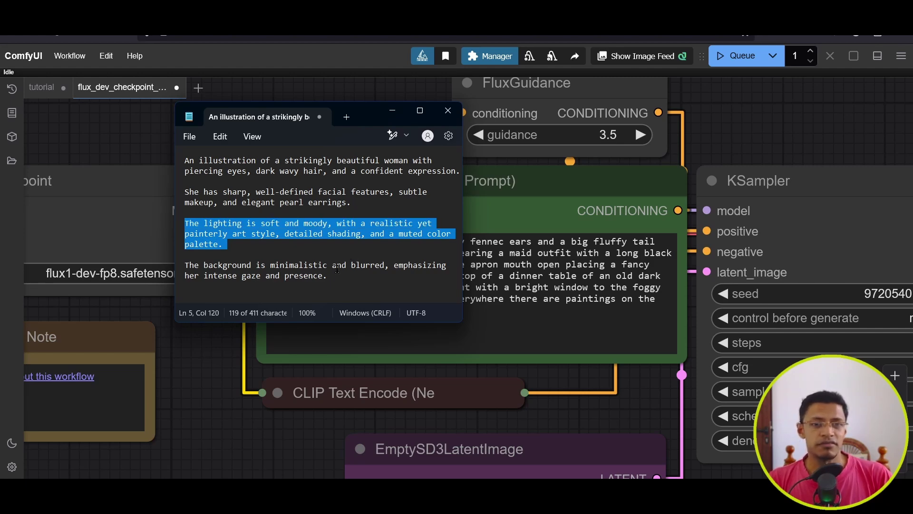
{"action": "left_click", "coordinate": [337, 248]}
{"action": "left_click_drag", "start_coordinate": [398, 234], "coordinate": [428, 254]}
{"action": "left_click", "coordinate": [371, 244]}
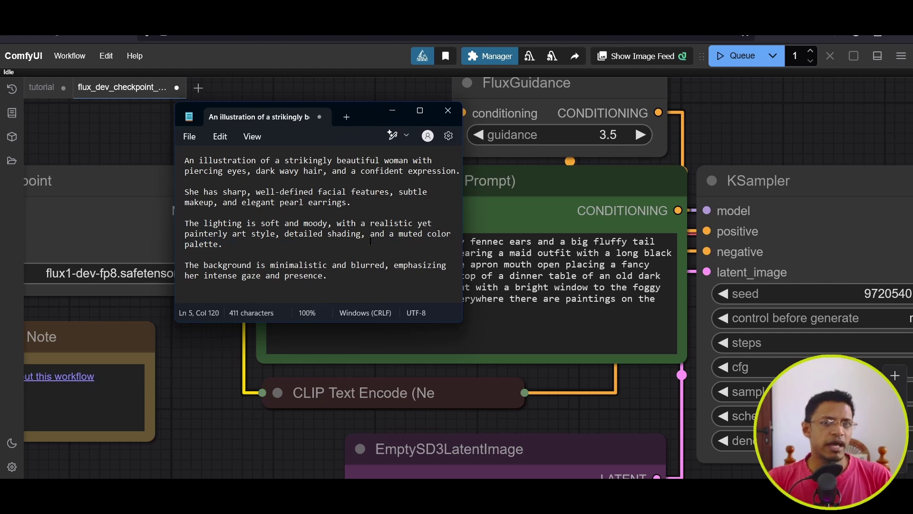
{"action": "left_click_drag", "start_coordinate": [227, 244], "coordinate": [183, 160]}
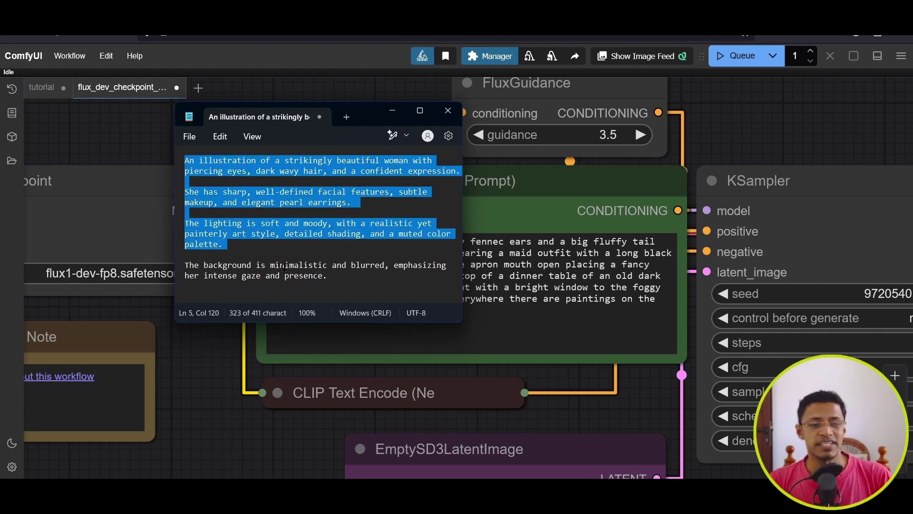
{"action": "left_click", "coordinate": [288, 248]}
{"action": "left_click_drag", "start_coordinate": [328, 276], "coordinate": [185, 255]}
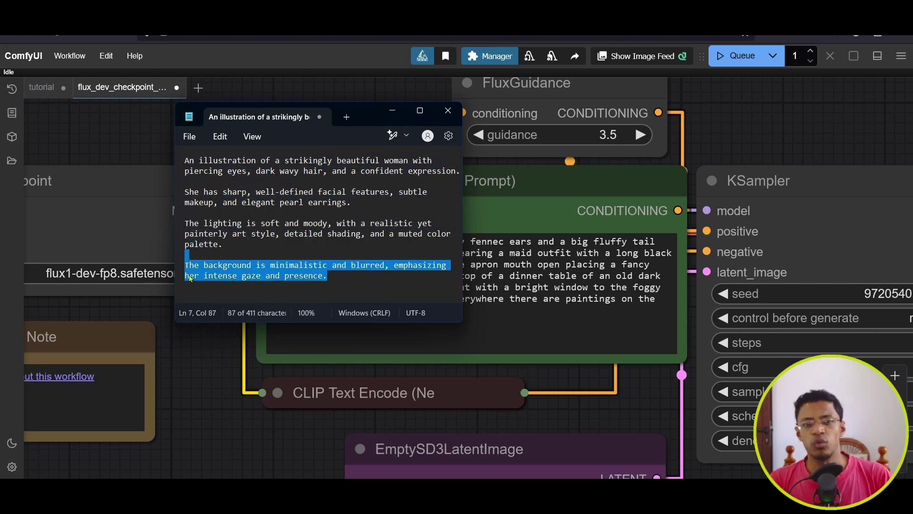
{"action": "left_click", "coordinate": [336, 282]}
Select the whole prompt text in Notepad, then refocus ComfyUI's positive prompt box.
{"action": "key", "text": "ctrl+a"}
{"action": "key", "text": "ctrl+c"}
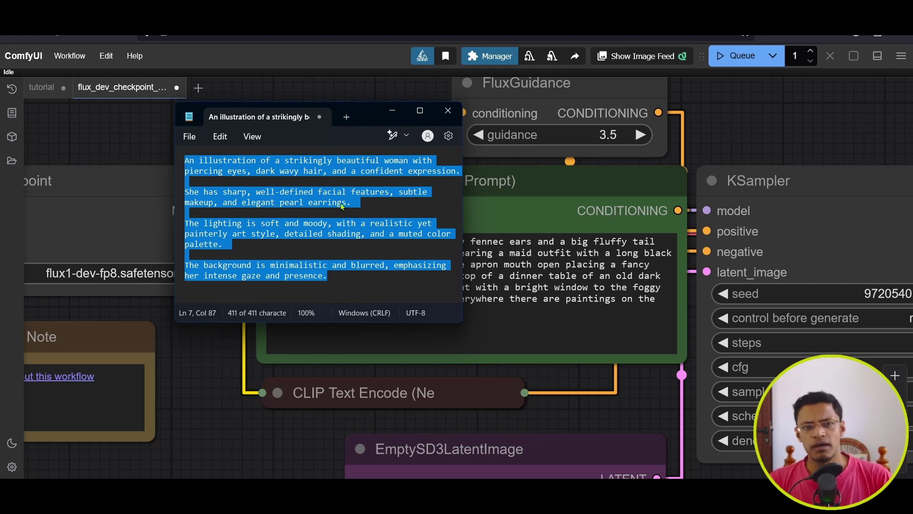
{"action": "left_click_drag", "start_coordinate": [364, 117], "coordinate": [306, 135]}
{"action": "left_click", "coordinate": [301, 306]}
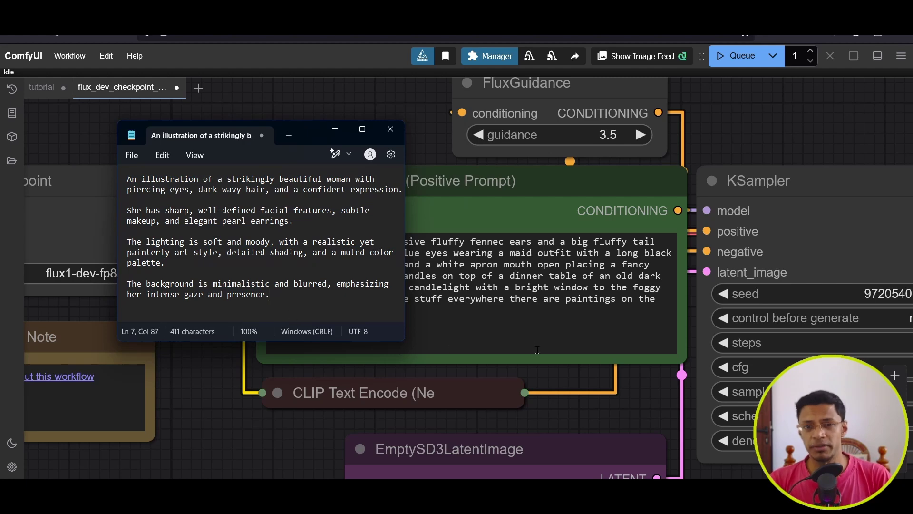
{"action": "left_click", "coordinate": [532, 321]}
Paste the dark-haired woman portrait prompt over the old Positive Prompt text.
{"action": "key", "text": "ctrl+a"}
{"action": "key", "text": "ctrl+v"}
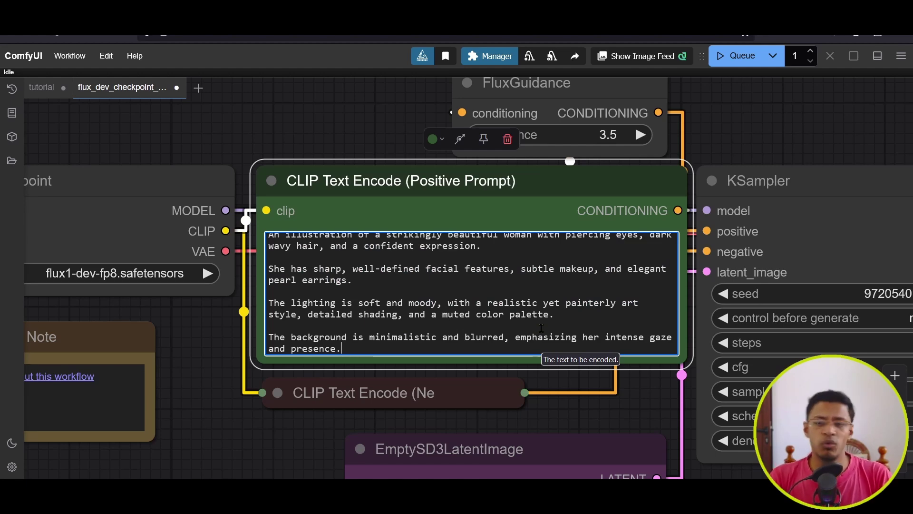
{"action": "scroll", "coordinate": [540, 321], "scroll_direction": "up", "scroll_amount": 1}
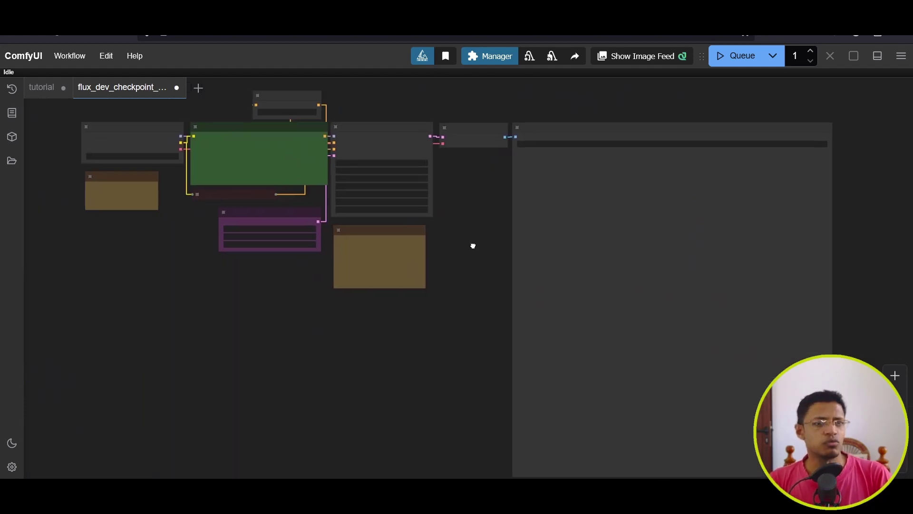
{"action": "left_click_drag", "start_coordinate": [473, 246], "coordinate": [470, 244]}
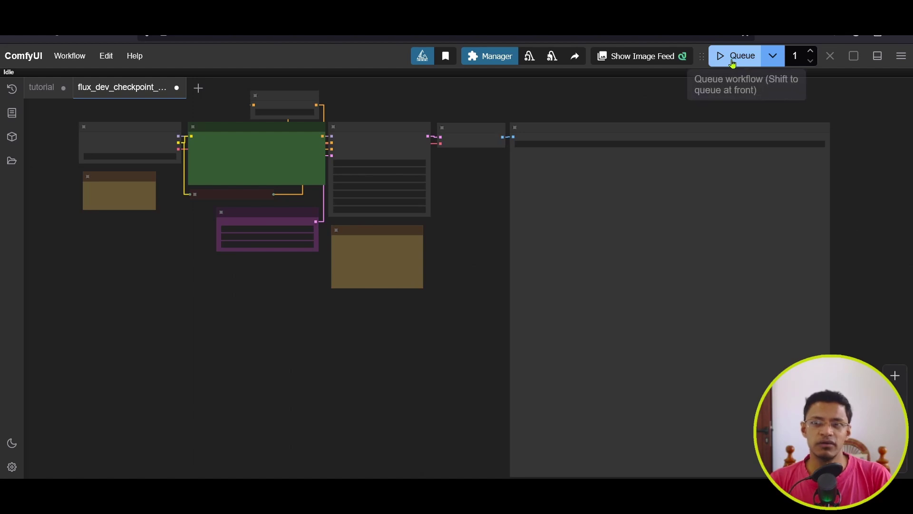
{"action": "left_click_drag", "start_coordinate": [702, 56], "coordinate": [468, 59]}
Set the queue batch count beside Queue to 4.
{"action": "left_click", "coordinate": [811, 51]}
{"action": "left_click", "coordinate": [811, 51]}
{"action": "left_click", "coordinate": [811, 51]}
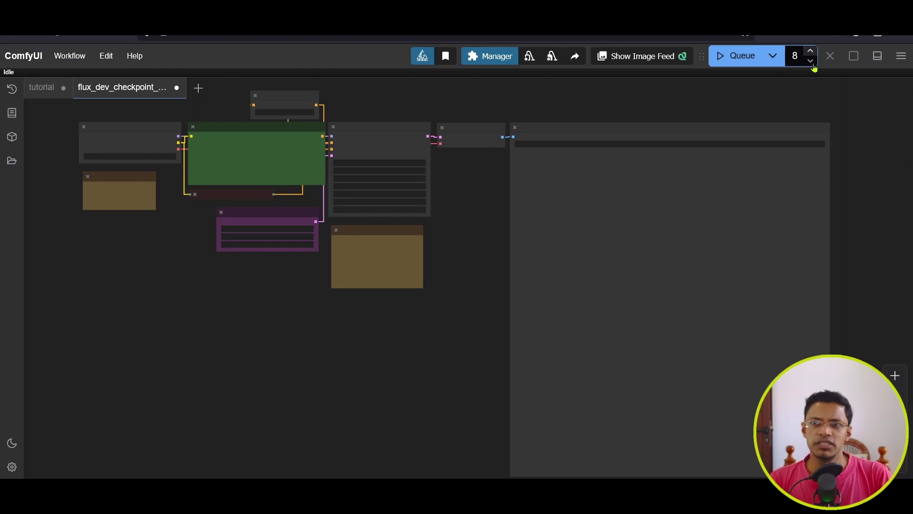
{"action": "left_click", "coordinate": [811, 61]}
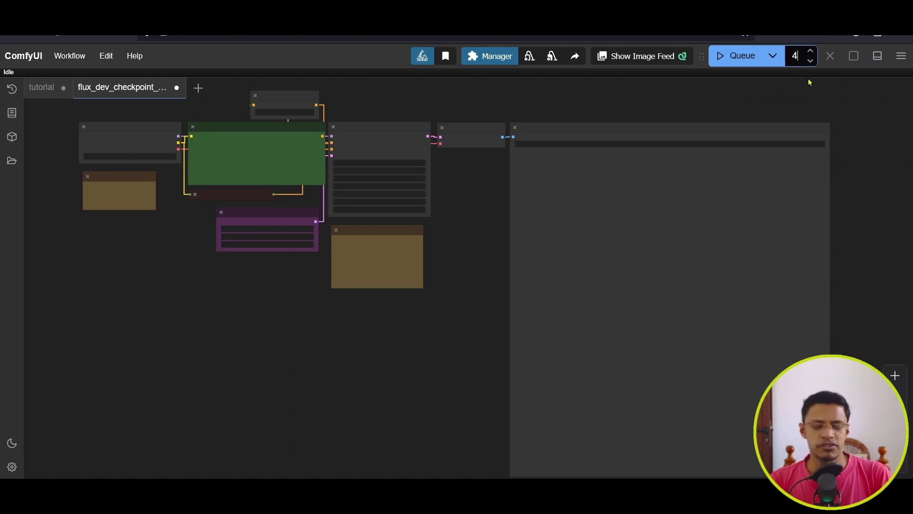
{"action": "left_click", "coordinate": [798, 57]}
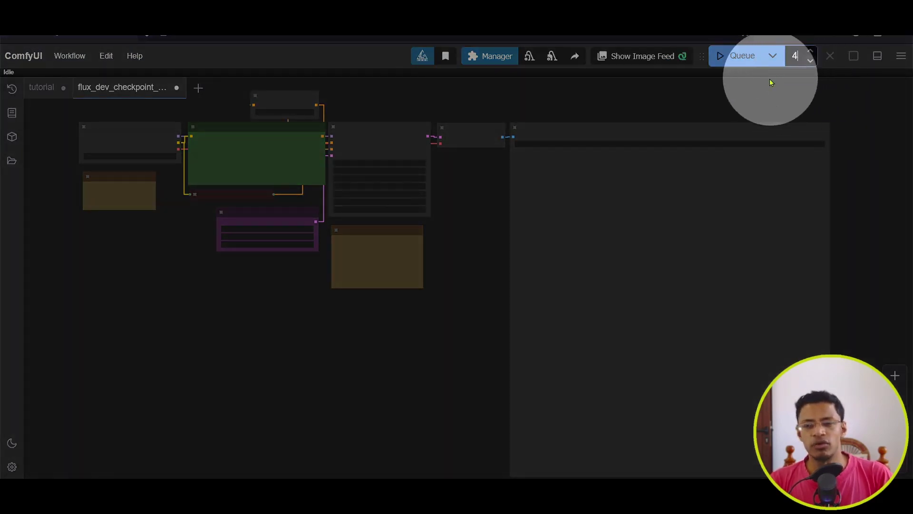
Queue the batch of four portraits and open the newest render full-size from the Queue sidebar.
{"action": "left_click", "coordinate": [733, 56]}
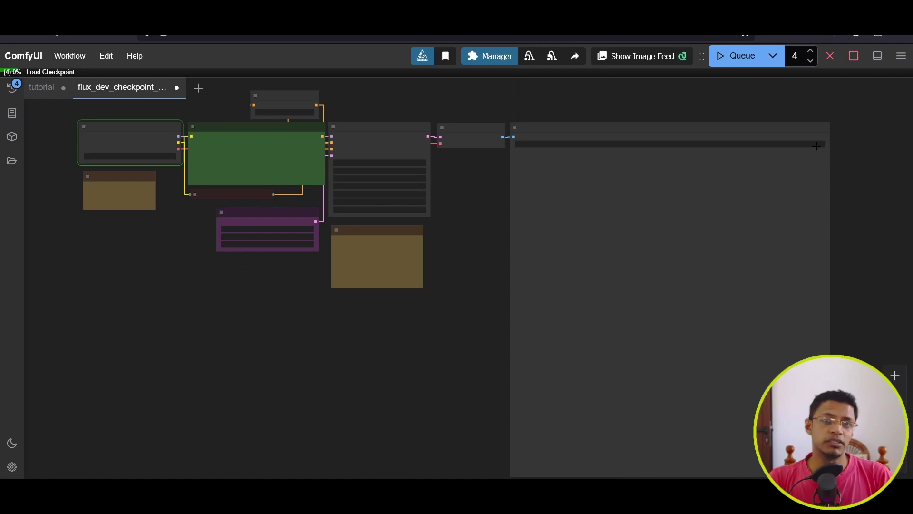
{"action": "left_click_drag", "start_coordinate": [885, 158], "coordinate": [828, 158]}
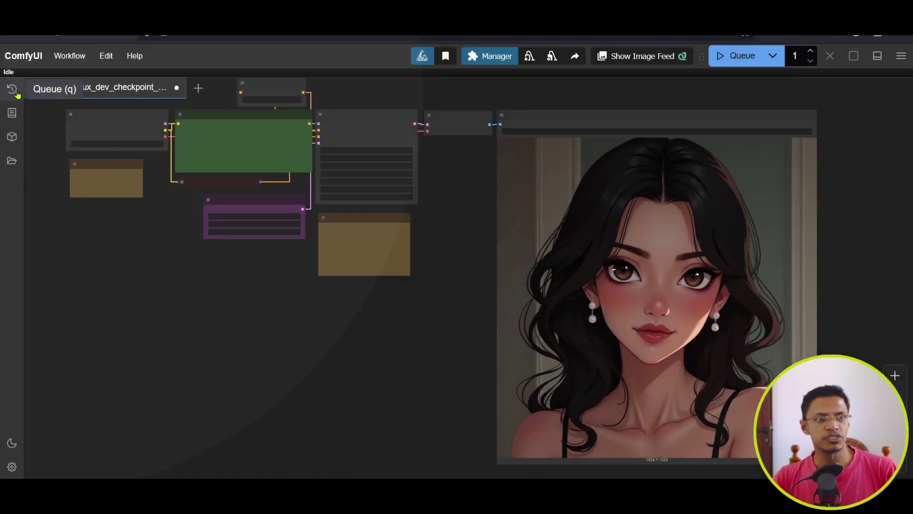
{"action": "left_click", "coordinate": [12, 90]}
{"action": "scroll", "coordinate": [98, 267], "scroll_direction": "down", "scroll_amount": 4}
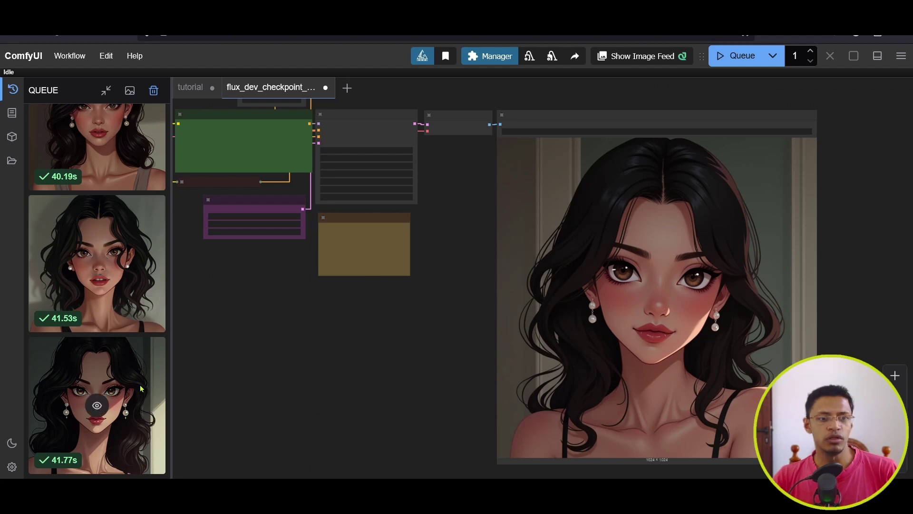
{"action": "scroll", "coordinate": [140, 386], "scroll_direction": "up", "scroll_amount": 3}
{"action": "scroll", "coordinate": [100, 318], "scroll_direction": "down", "scroll_amount": 3}
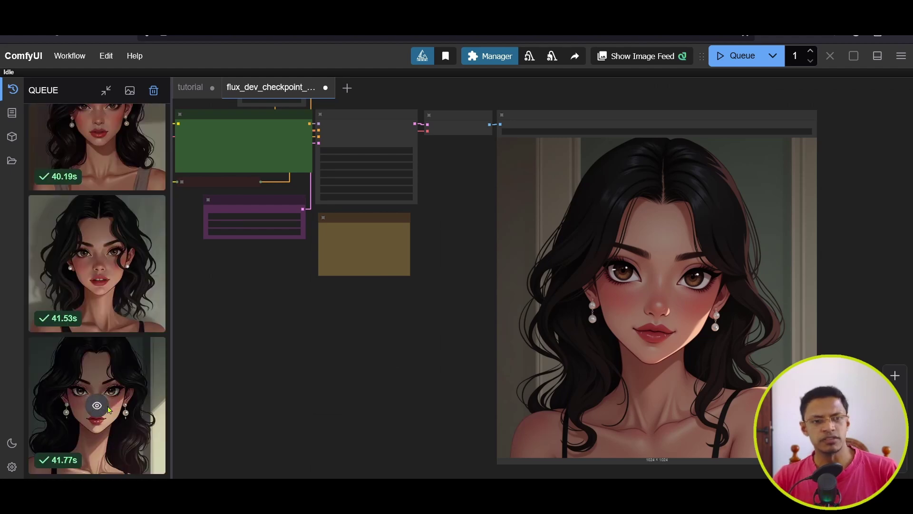
{"action": "left_click", "coordinate": [107, 408]}
Browse back and forth through the generated portraits in the full-size viewer.
{"action": "key", "text": "Right"}
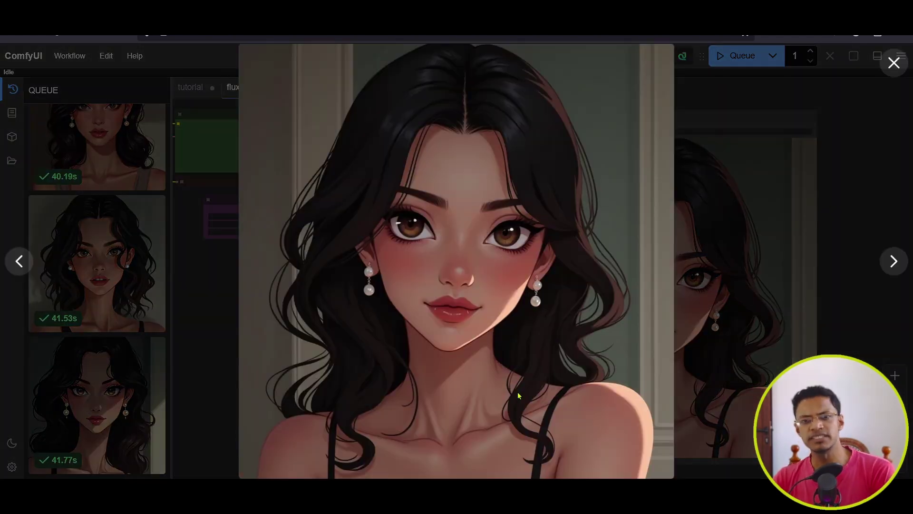
{"action": "key", "text": "Left"}
{"action": "key", "text": "Left"}
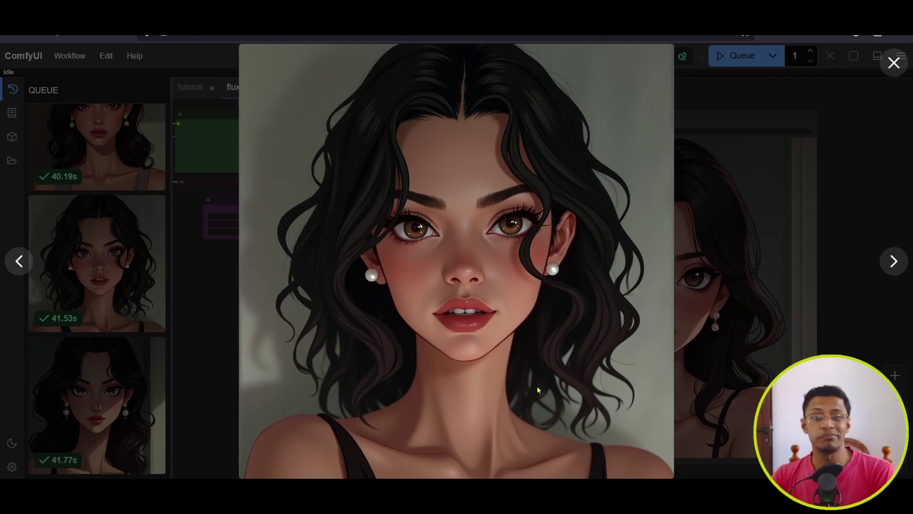
{"action": "key", "text": "Left"}
{"action": "key", "text": "Right"}
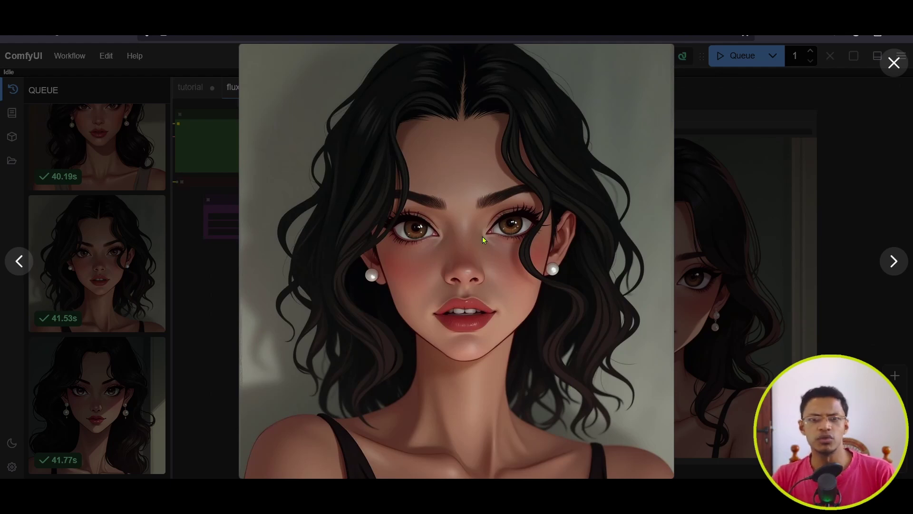
Open the displayed portrait in its own browser tab, then close that tab.
{"action": "right_click", "coordinate": [467, 197]}
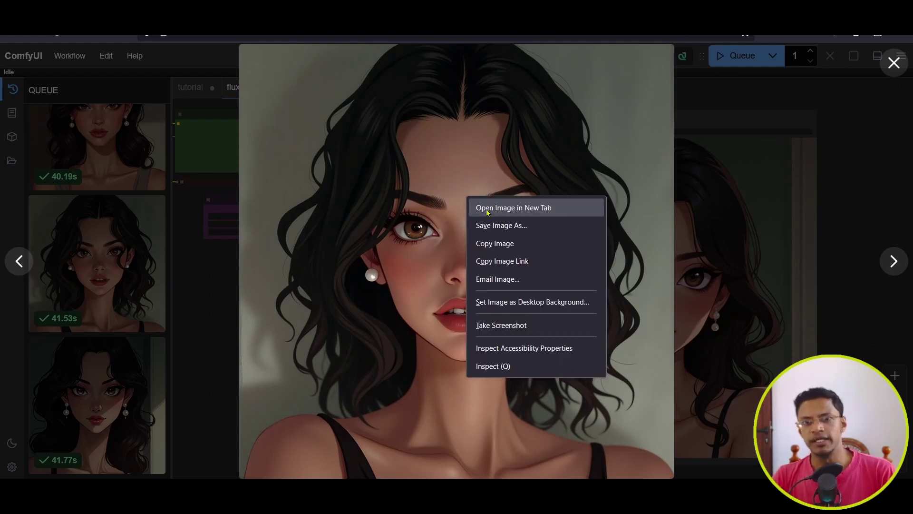
{"action": "left_click", "coordinate": [536, 209]}
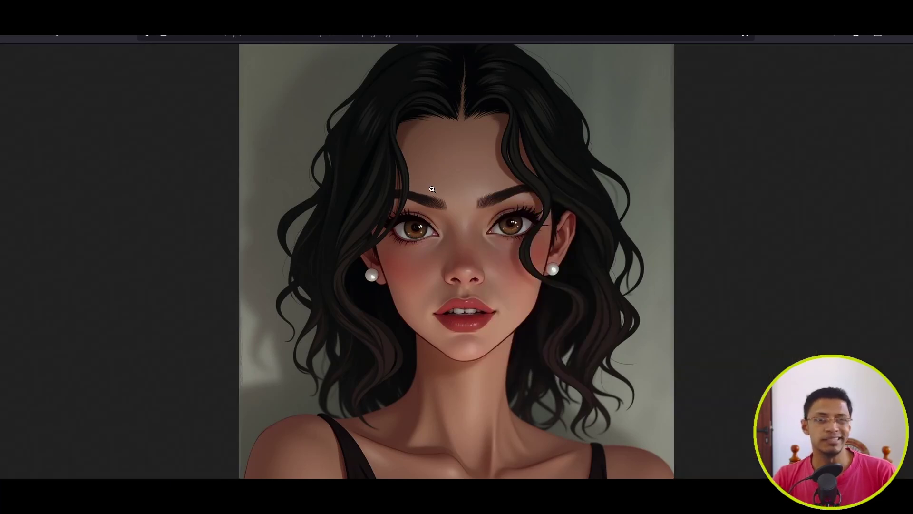
{"action": "key", "text": "ctrl+w"}
Close the image viewer and Queue sidebar to return to the Flux Dev canvas.
{"action": "left_click", "coordinate": [894, 69]}
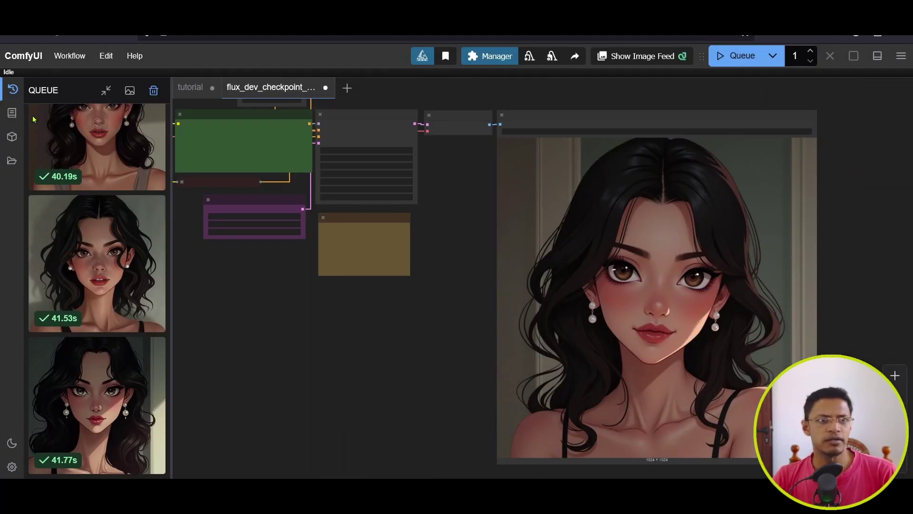
{"action": "left_click", "coordinate": [12, 89]}
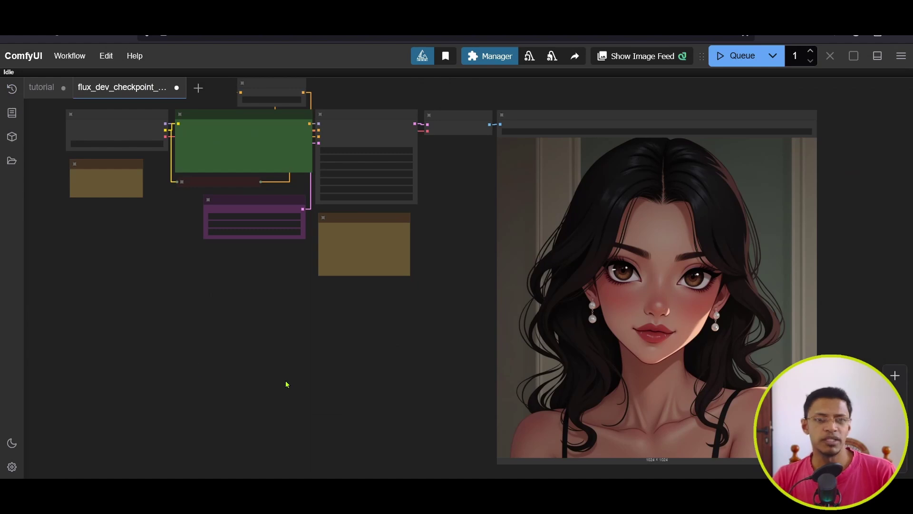
{"action": "left_click_drag", "start_coordinate": [206, 320], "coordinate": [310, 289]}
{"action": "key", "text": "q"}
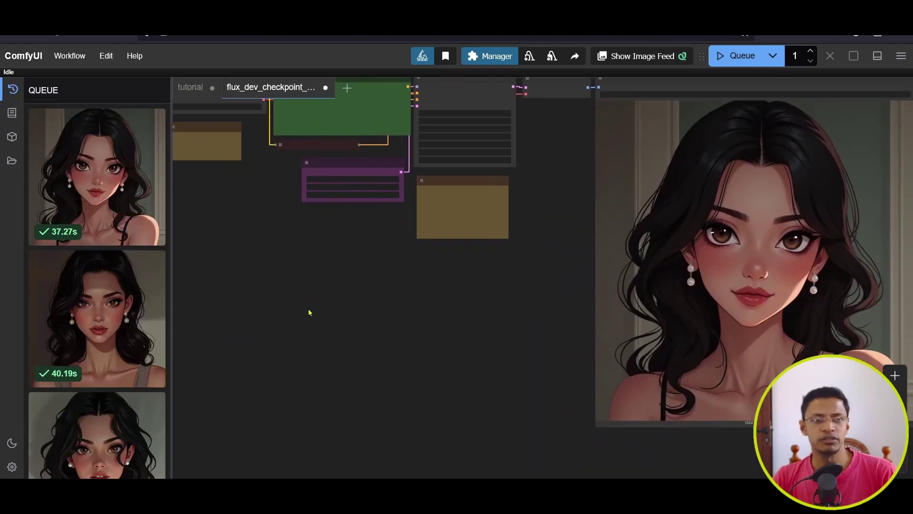
{"action": "key", "text": "q"}
{"action": "key", "text": "q"}
{"action": "key", "text": "q"}
{"action": "key", "text": "q"}
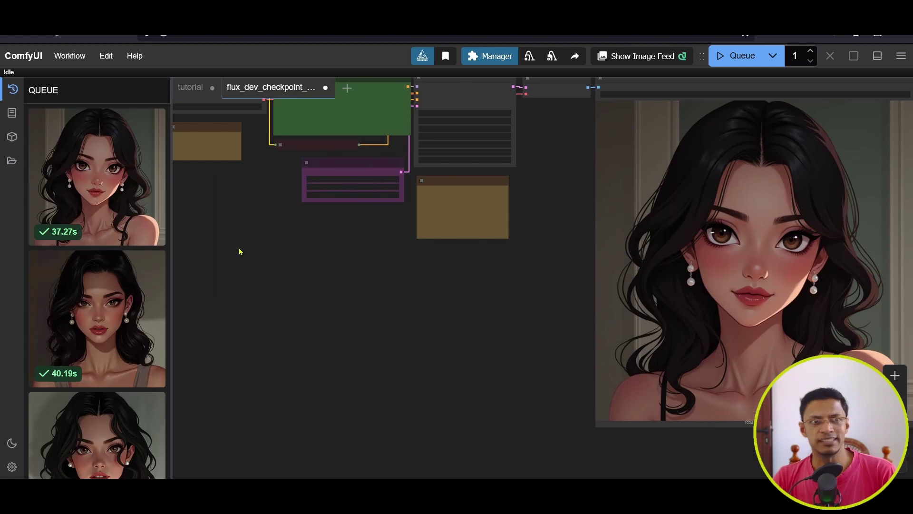
{"action": "key", "text": "q"}
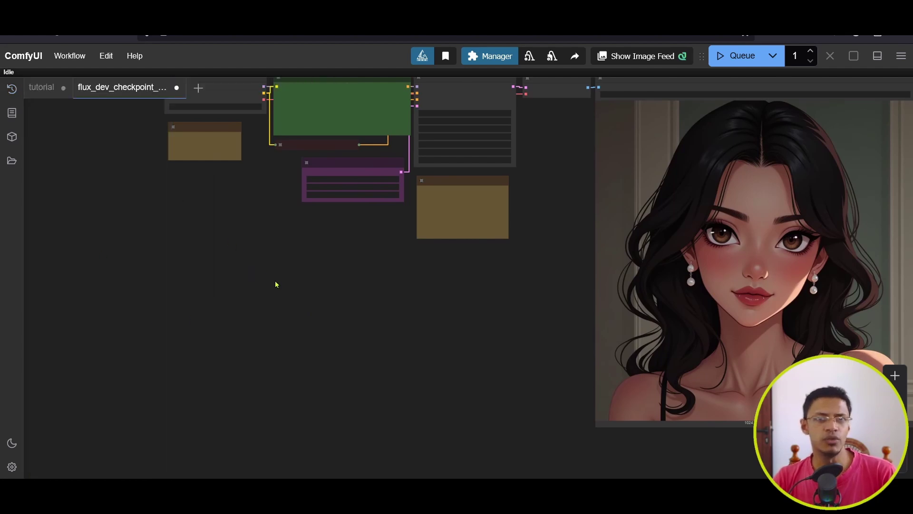
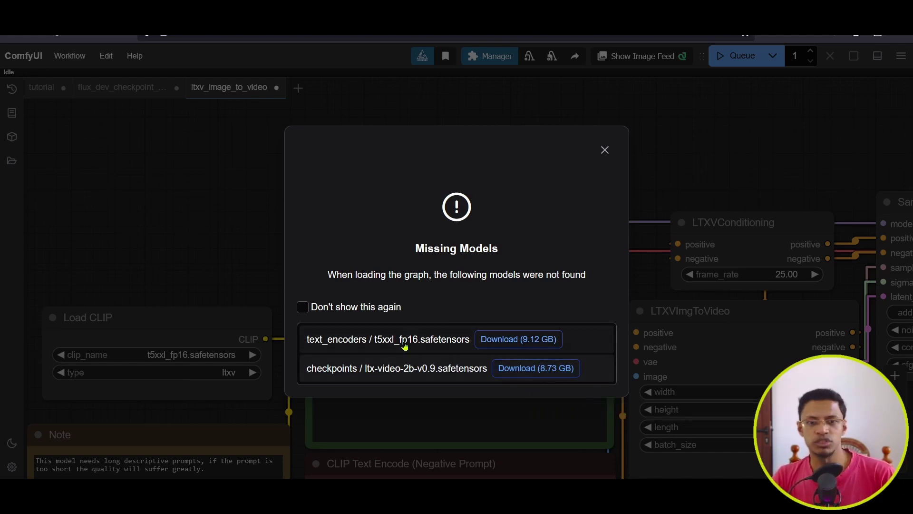
Dismiss the Missing Models warning and pan toward the conditioning and sampler nodes.
{"action": "left_click", "coordinate": [609, 152]}
{"action": "scroll", "coordinate": [122, 289], "scroll_direction": "up", "scroll_amount": 1}
{"action": "left_click_drag", "start_coordinate": [123, 289], "coordinate": [291, 216]}
{"action": "left_click_drag", "start_coordinate": [485, 155], "coordinate": [397, 151]}
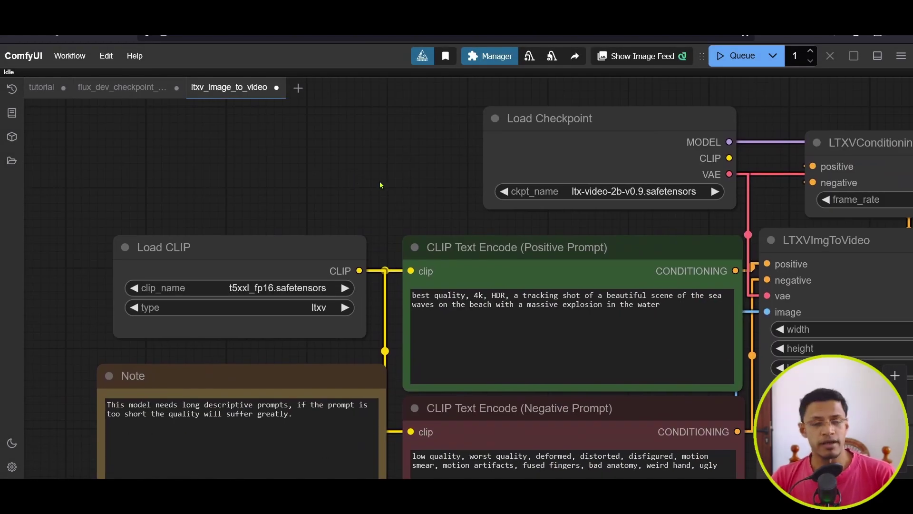
{"action": "left_click_drag", "start_coordinate": [381, 185], "coordinate": [421, 229]}
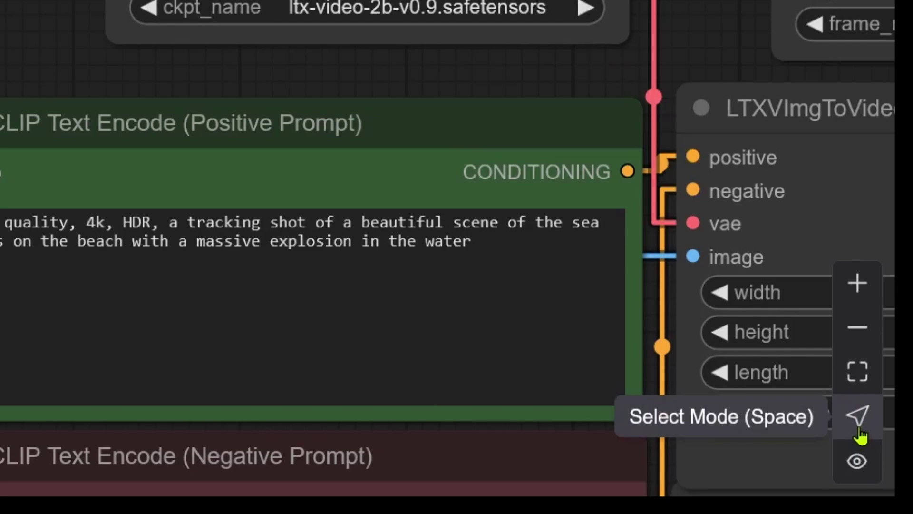
Switch the canvas to hand mode and pan toward the prompt and Load Image nodes.
{"action": "left_click", "coordinate": [860, 428]}
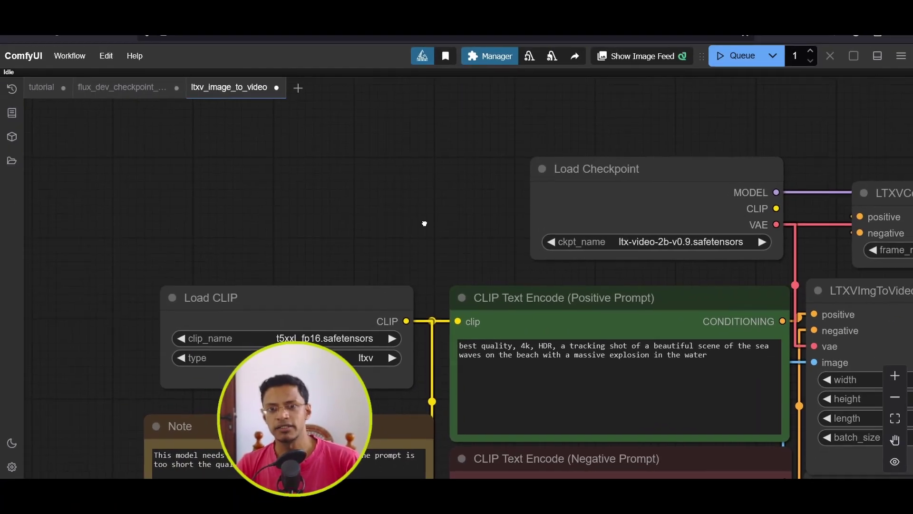
{"action": "left_click_drag", "start_coordinate": [425, 224], "coordinate": [374, 61]}
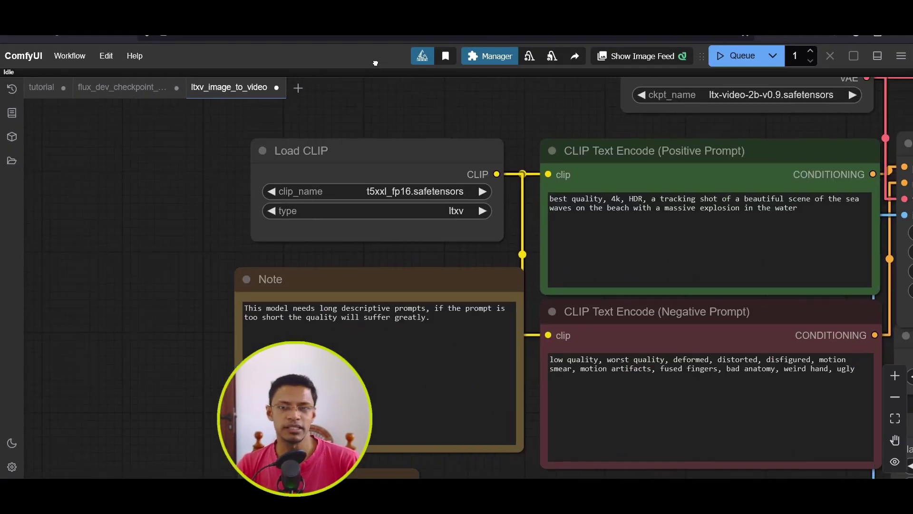
{"action": "left_click_drag", "start_coordinate": [514, 329], "coordinate": [454, 407]}
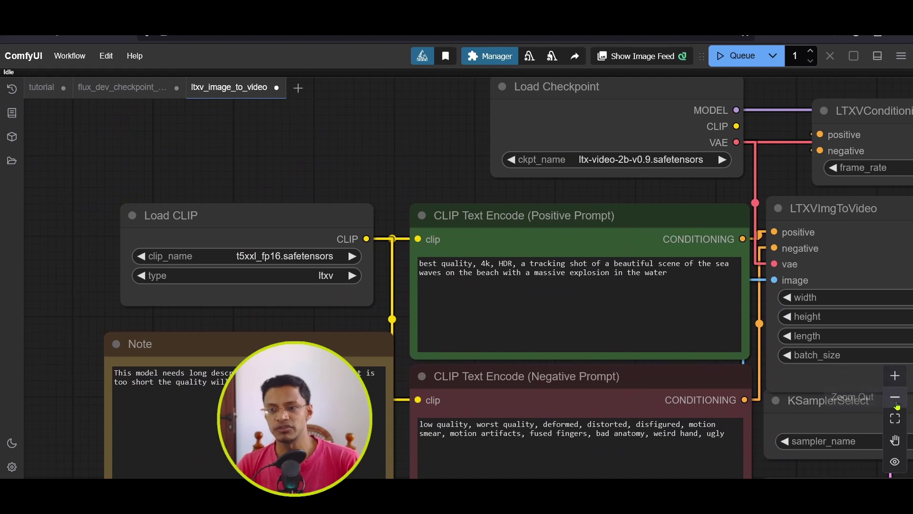
{"action": "scroll", "coordinate": [561, 332], "scroll_direction": "down", "scroll_amount": 5}
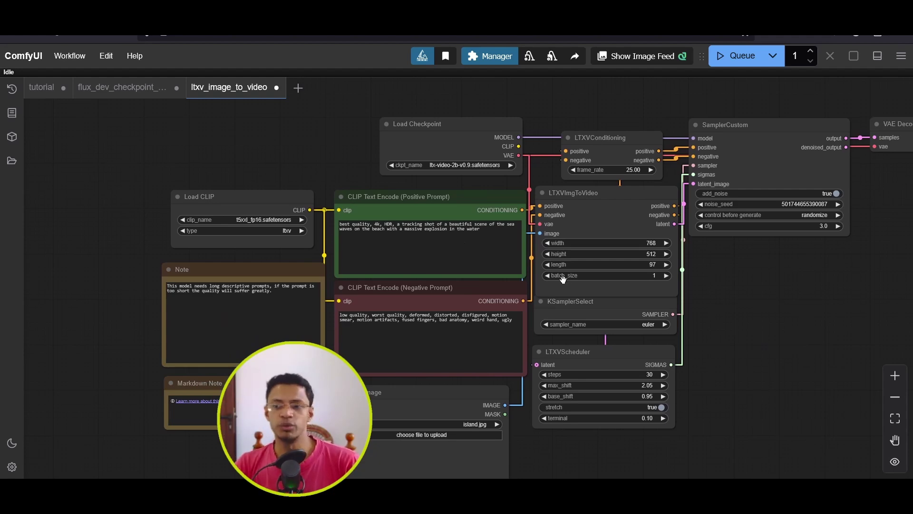
{"action": "scroll", "coordinate": [221, 180], "scroll_direction": "up", "scroll_amount": 5}
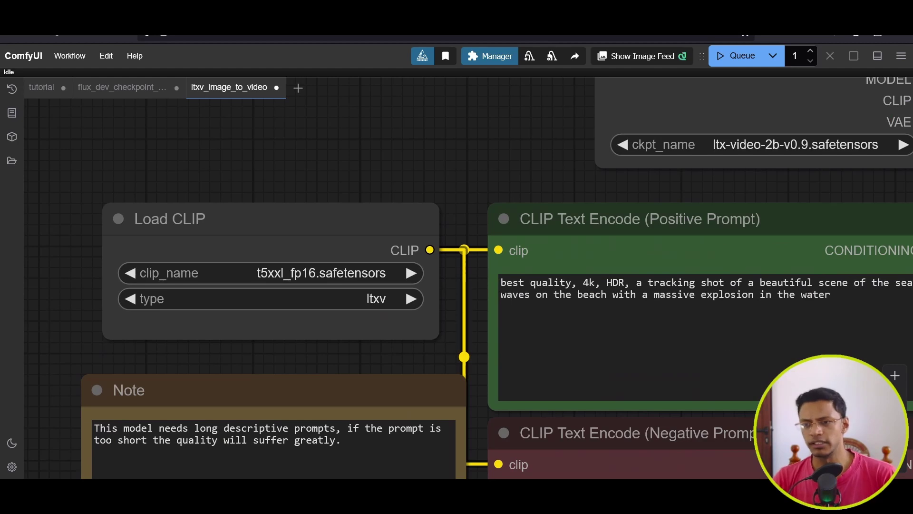
Set Load CLIP to t5xxl_fp8_e4m3fn and Load Checkpoint to ltx-video-2b-v0.9.5.
{"action": "left_click", "coordinate": [331, 276]}
{"action": "left_click", "coordinate": [350, 316]}
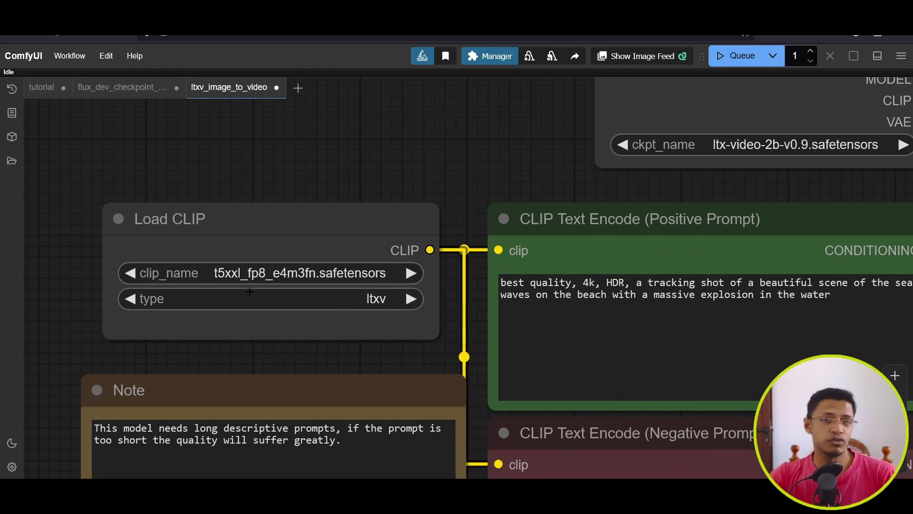
{"action": "left_click_drag", "start_coordinate": [475, 149], "coordinate": [324, 198]}
{"action": "left_click", "coordinate": [333, 171]}
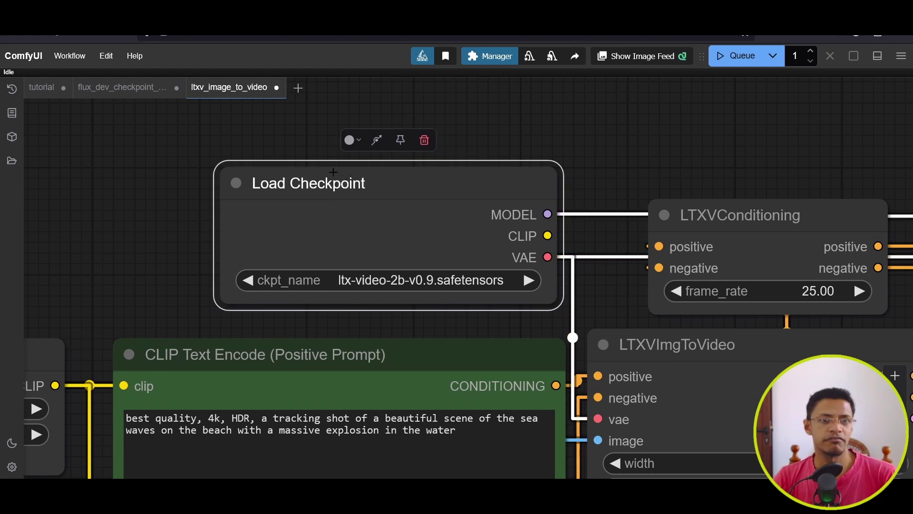
{"action": "left_click", "coordinate": [409, 284]}
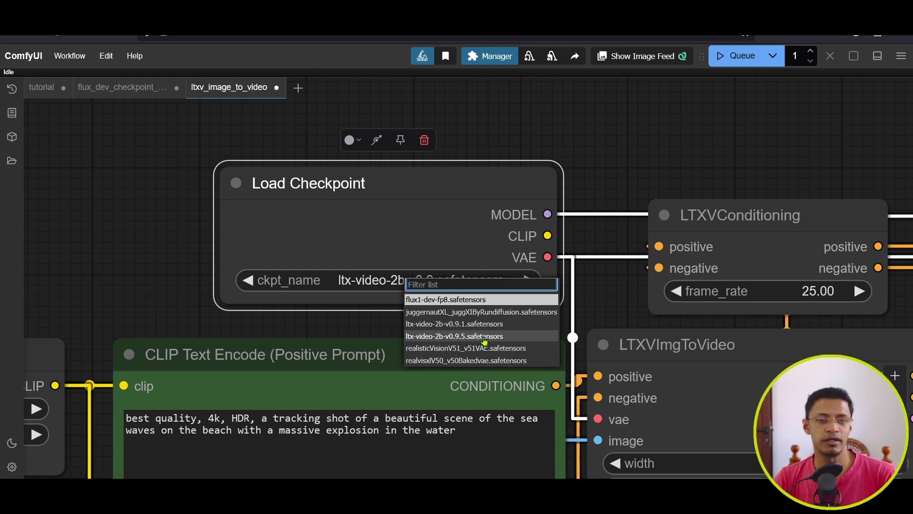
{"action": "left_click", "coordinate": [485, 338]}
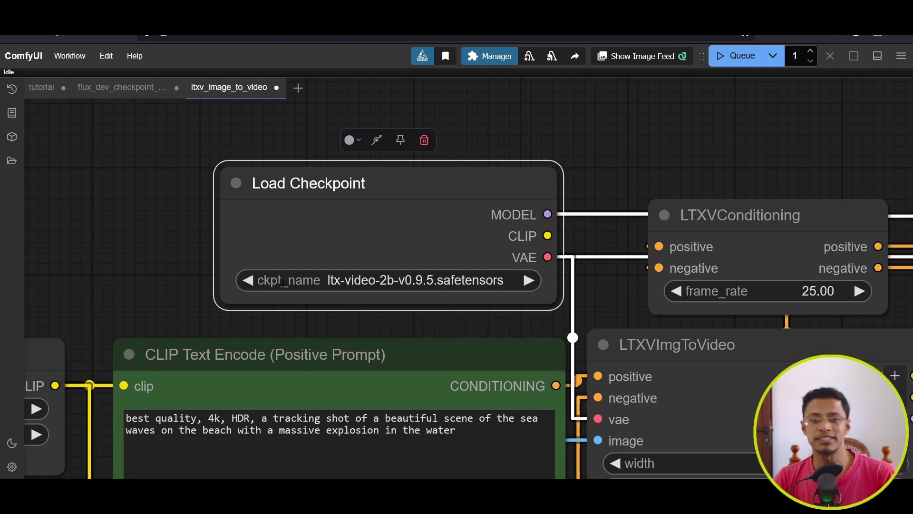
Recheck the ltx-video-2b-v0.9.5 checkpoint choice and select the positive prompt node.
{"action": "scroll", "coordinate": [155, 259], "scroll_direction": "down", "scroll_amount": 4}
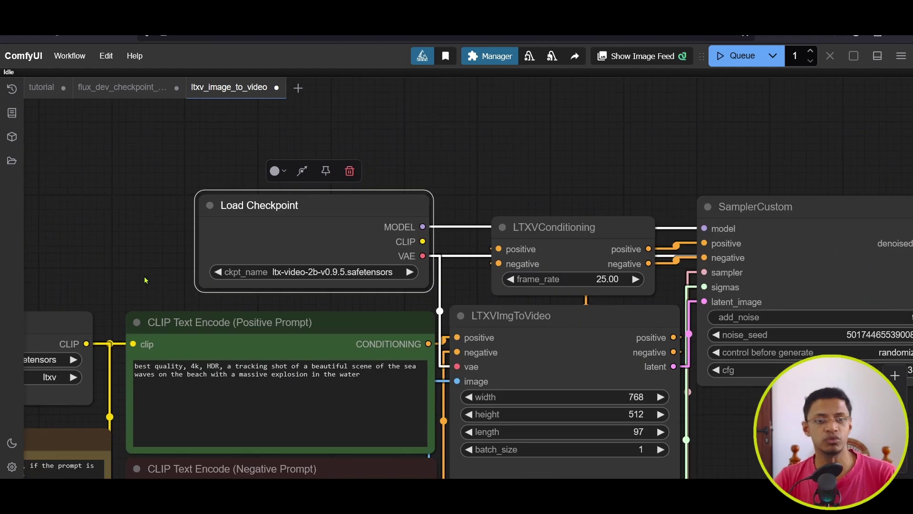
{"action": "left_click_drag", "start_coordinate": [145, 279], "coordinate": [333, 196]}
{"action": "left_click_drag", "start_coordinate": [304, 321], "coordinate": [331, 265]}
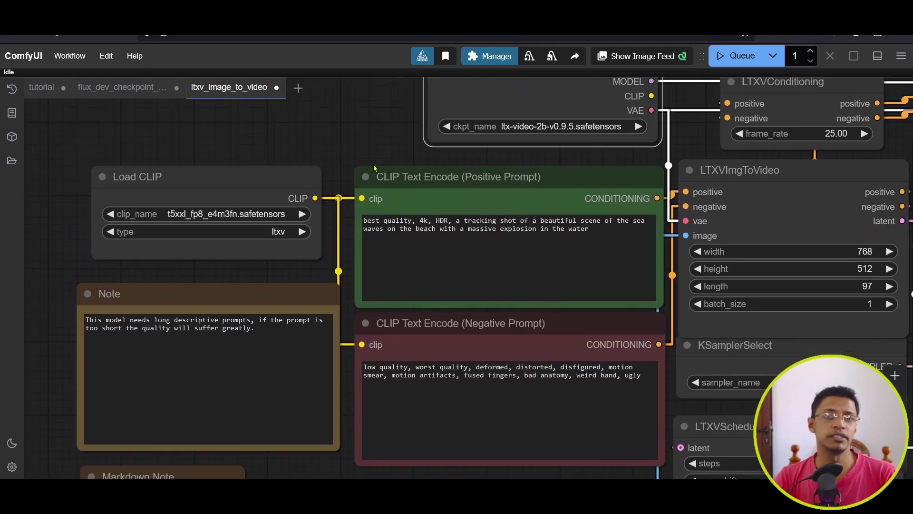
{"action": "left_click_drag", "start_coordinate": [374, 165], "coordinate": [275, 290]}
{"action": "left_click", "coordinate": [438, 252]}
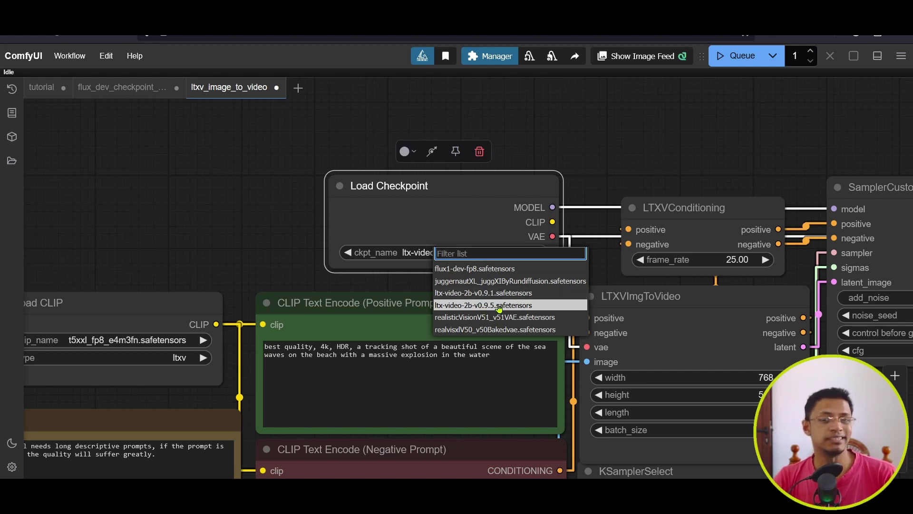
{"action": "left_click", "coordinate": [208, 198]}
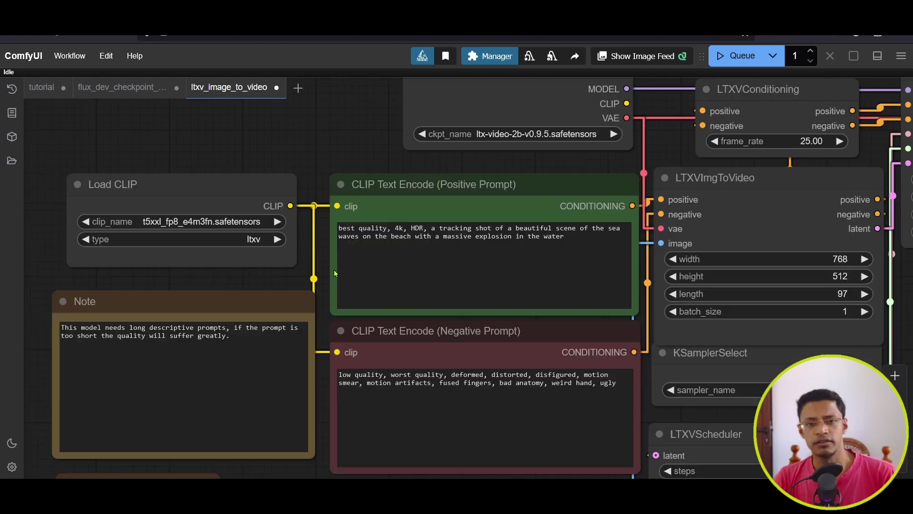
{"action": "left_click", "coordinate": [423, 194]}
{"action": "left_click_drag", "start_coordinate": [364, 157], "coordinate": [305, 177]}
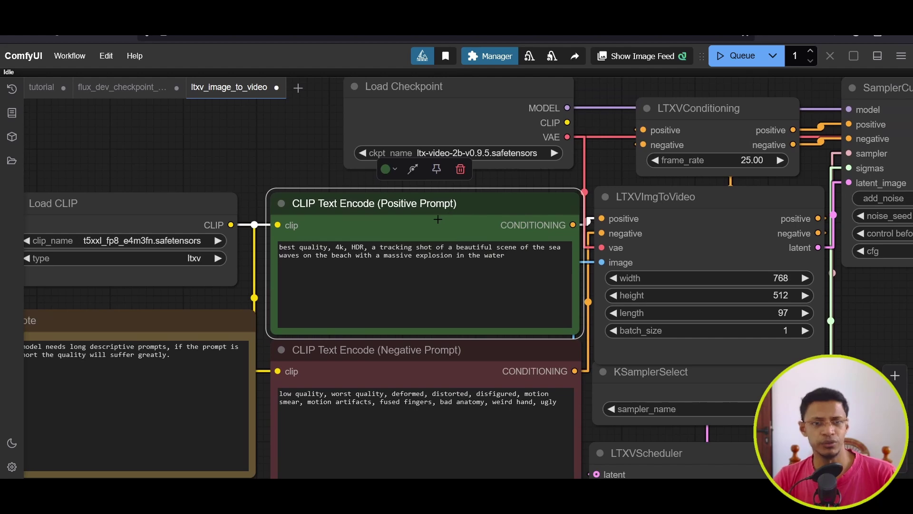
Copy the whole portrait prompt from the Flux workflow's positive prompt.
{"action": "left_click", "coordinate": [119, 95]}
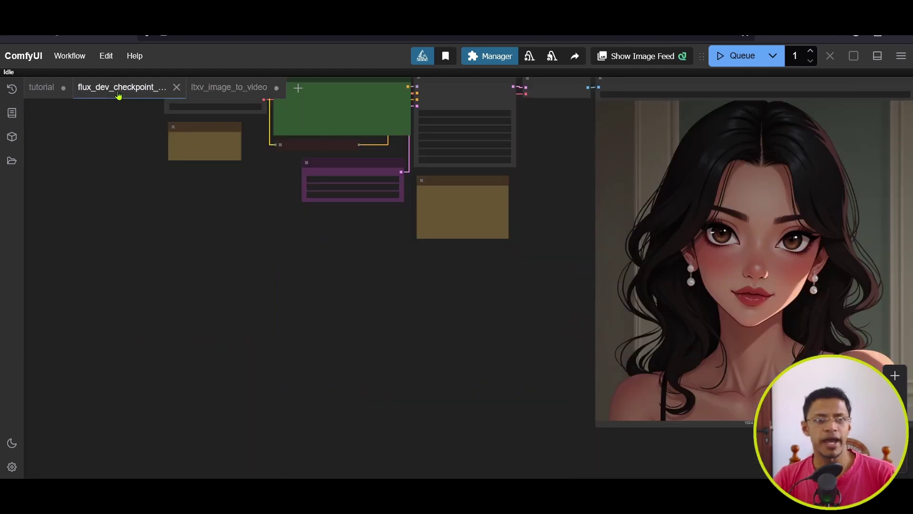
{"action": "scroll", "coordinate": [326, 143], "scroll_direction": "up", "scroll_amount": 6}
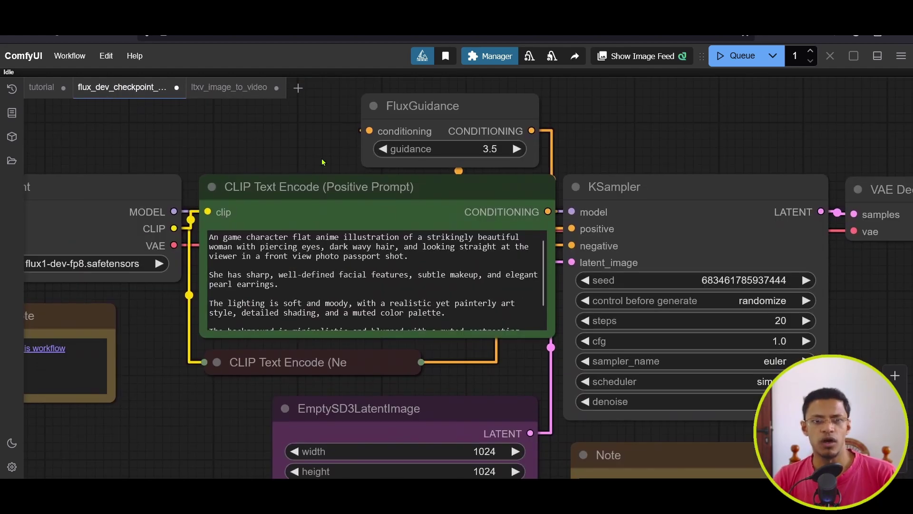
{"action": "left_click", "coordinate": [466, 323]}
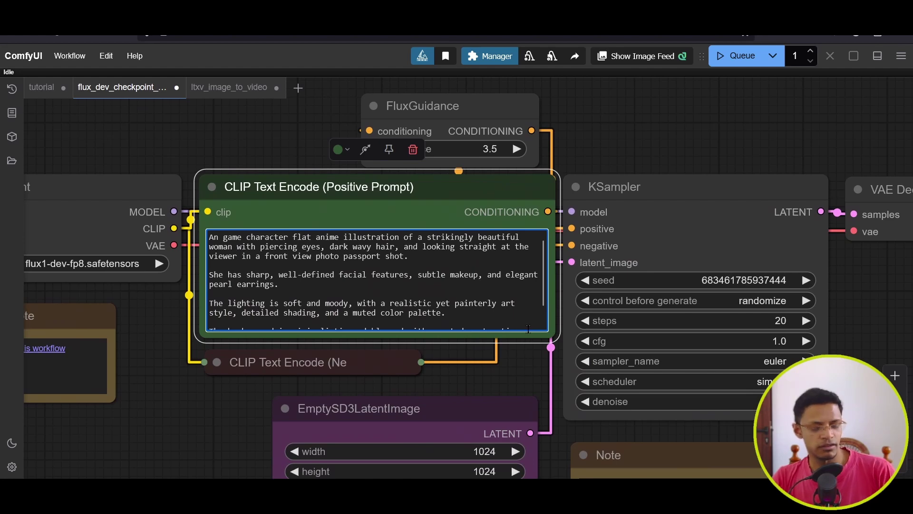
{"action": "key", "text": "ctrl+a"}
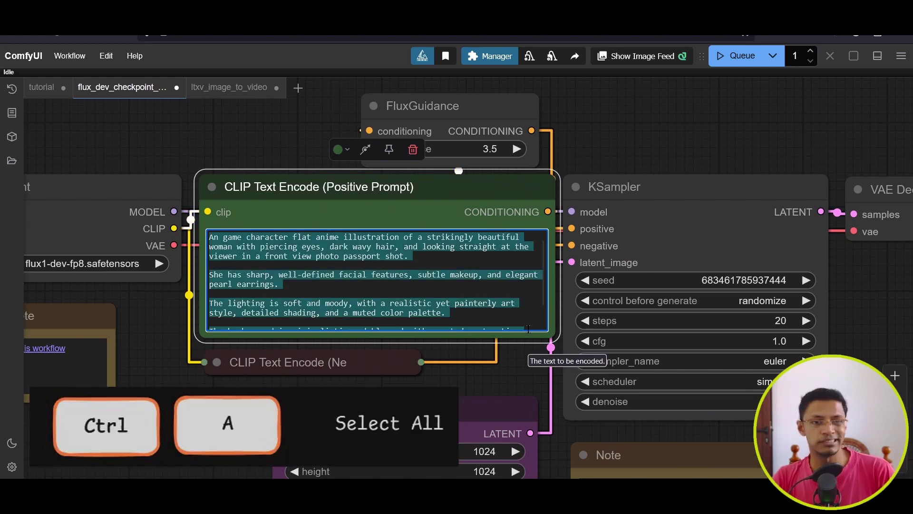
{"action": "key", "text": "ctrl+c"}
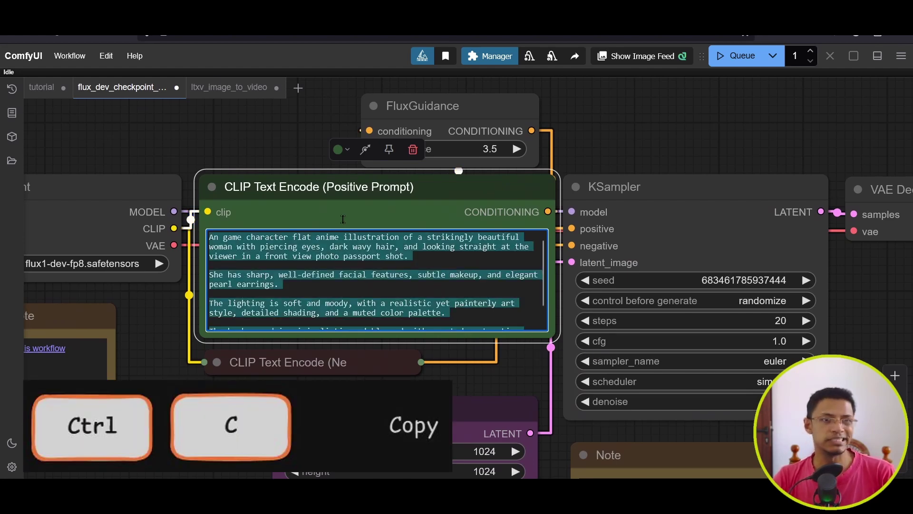
Replace the LTXV positive prompt's sea-waves text with the pasted portrait prompt.
{"action": "left_click", "coordinate": [224, 95]}
{"action": "left_click", "coordinate": [515, 300]}
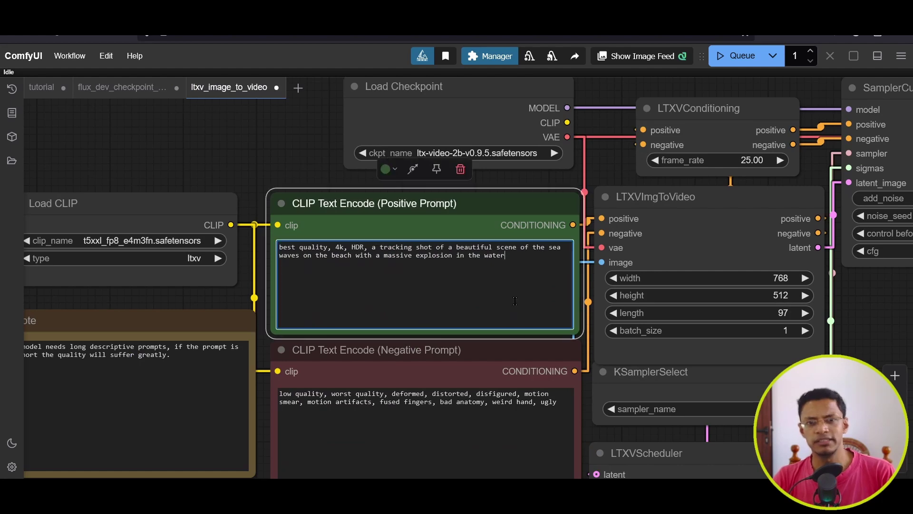
{"action": "key", "text": "ctrl+a"}
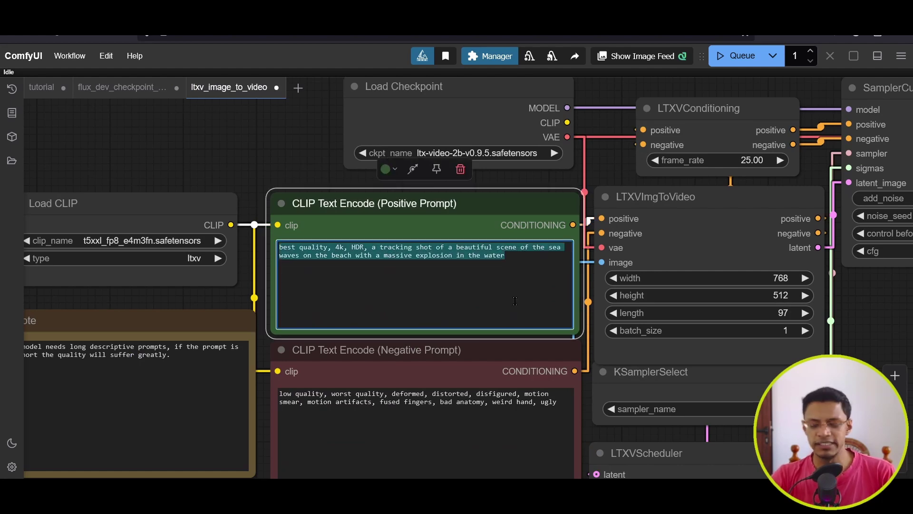
{"action": "key", "text": "BackSpace"}
{"action": "key", "text": "ctrl+v"}
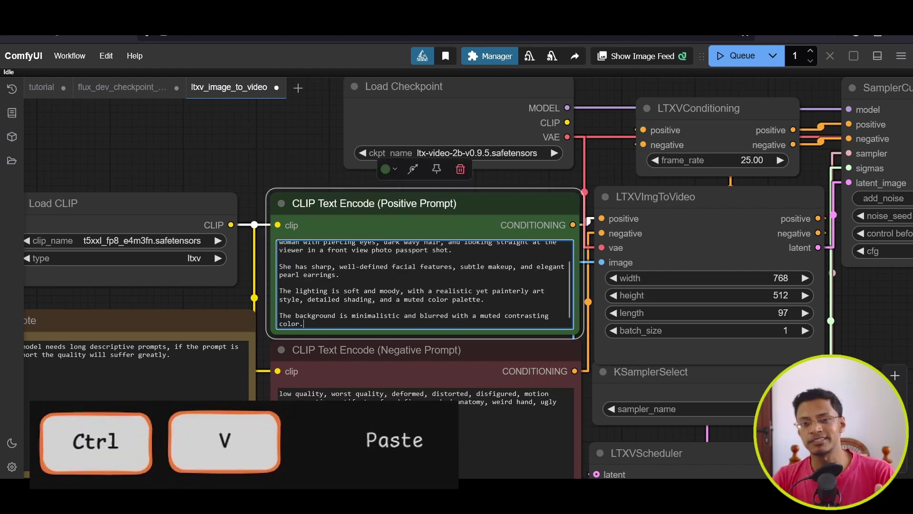
{"action": "scroll", "coordinate": [497, 298], "scroll_direction": "up", "scroll_amount": 2}
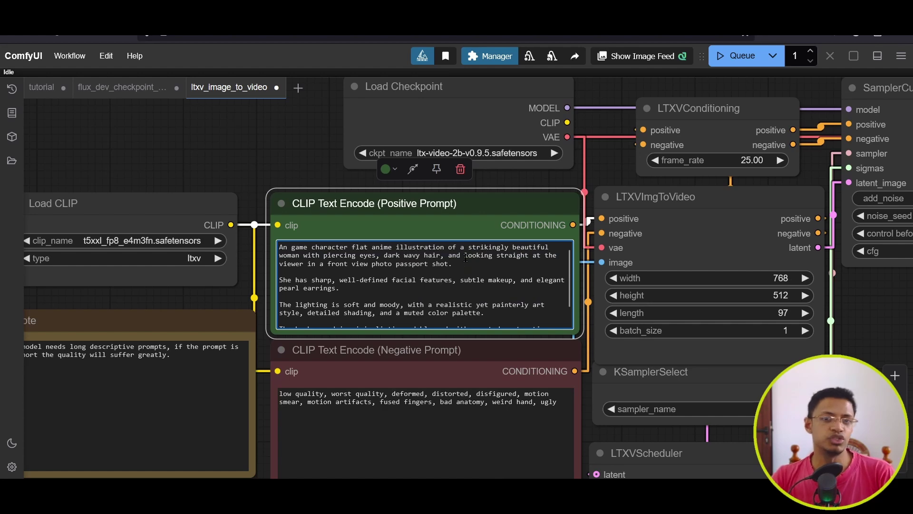
{"action": "scroll", "coordinate": [257, 265], "scroll_direction": "up", "scroll_amount": 7}
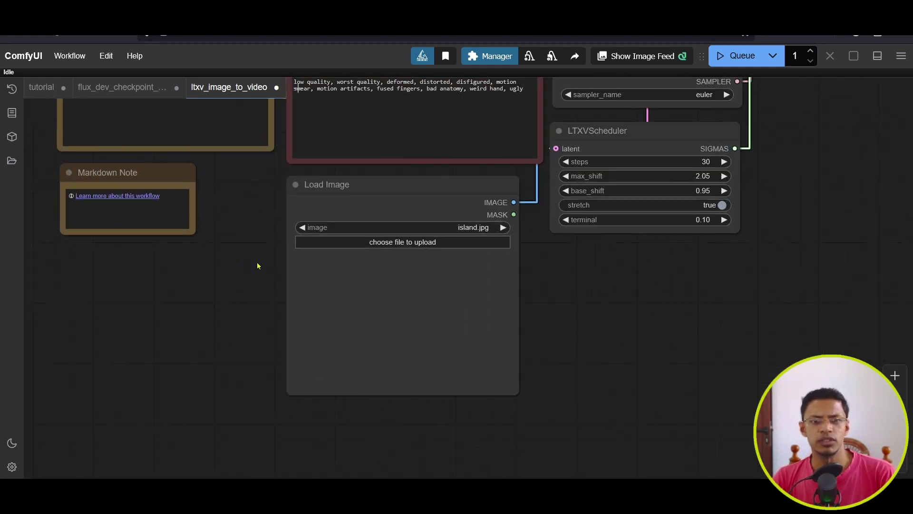
{"action": "left_click", "coordinate": [402, 181]}
{"action": "left_click_drag", "start_coordinate": [407, 171], "coordinate": [414, 178]}
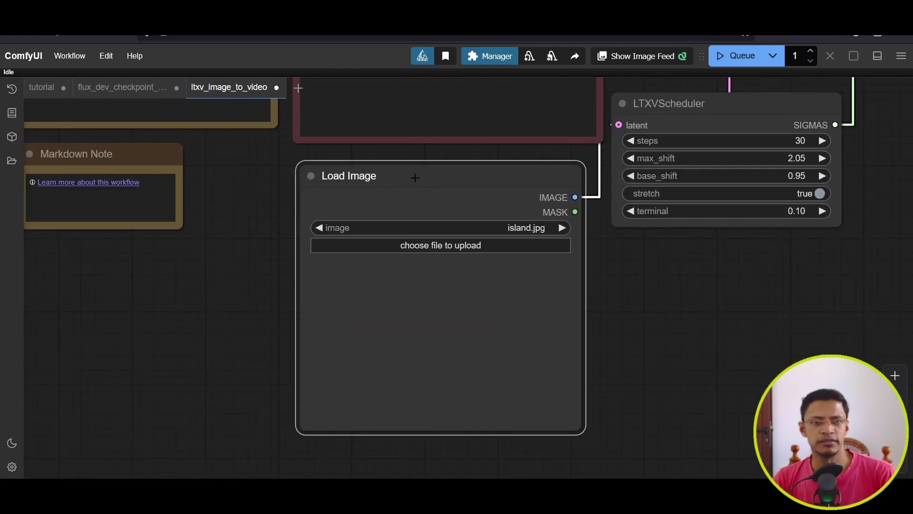
{"action": "left_click_drag", "start_coordinate": [680, 286], "coordinate": [564, 288]}
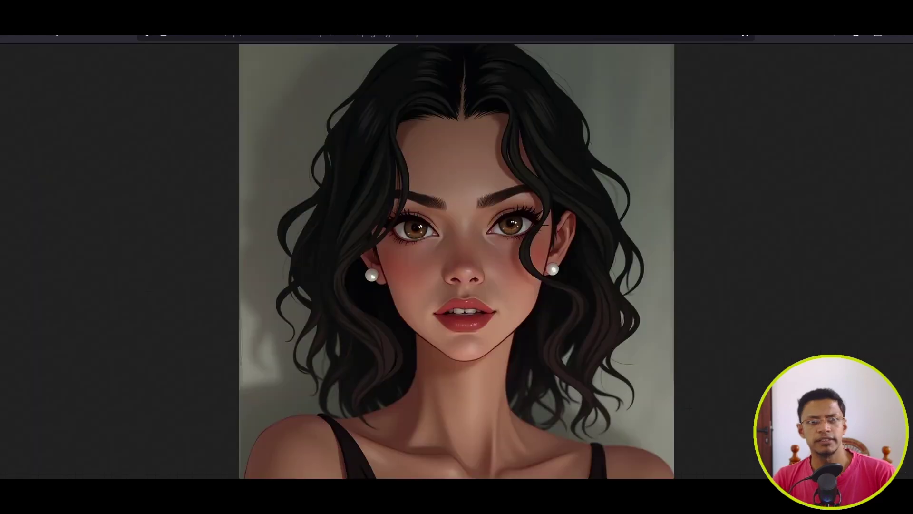
{"action": "left_click", "coordinate": [573, 260]}
{"action": "left_click", "coordinate": [537, 258]}
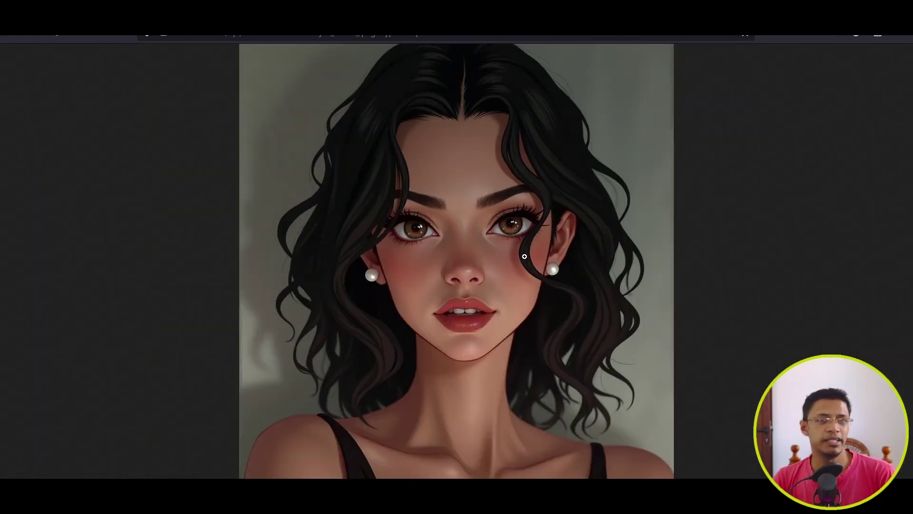
{"action": "left_click_drag", "start_coordinate": [514, 265], "coordinate": [346, 325]}
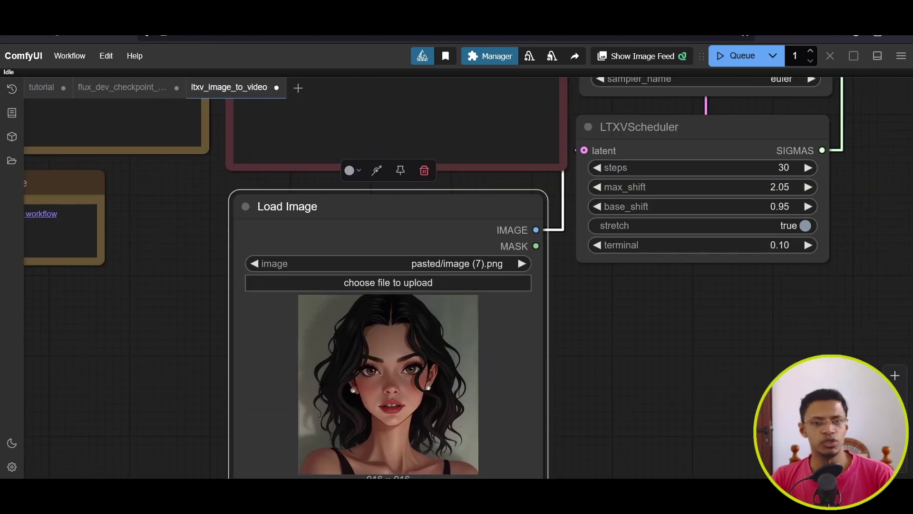
{"action": "mouse_move", "coordinate": [190, 30]}
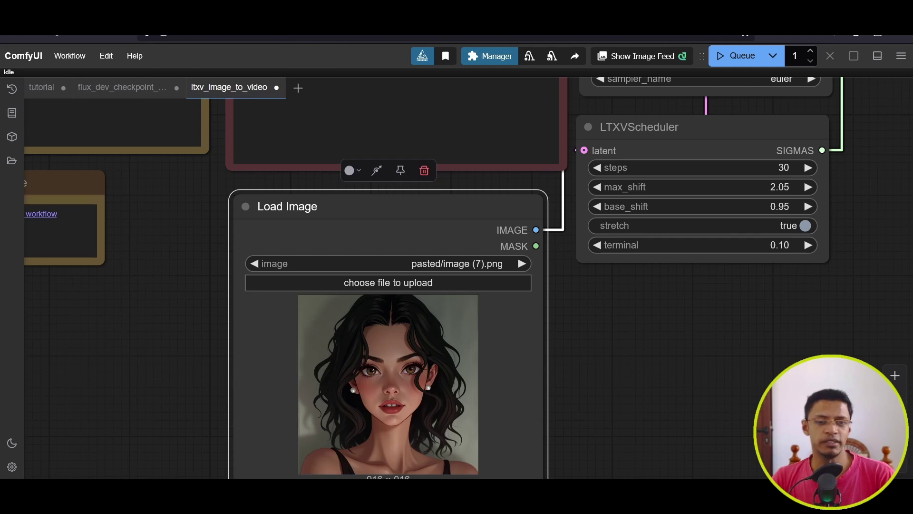
{"action": "left_click", "coordinate": [191, 15]}
{"action": "right_click", "coordinate": [343, 115]}
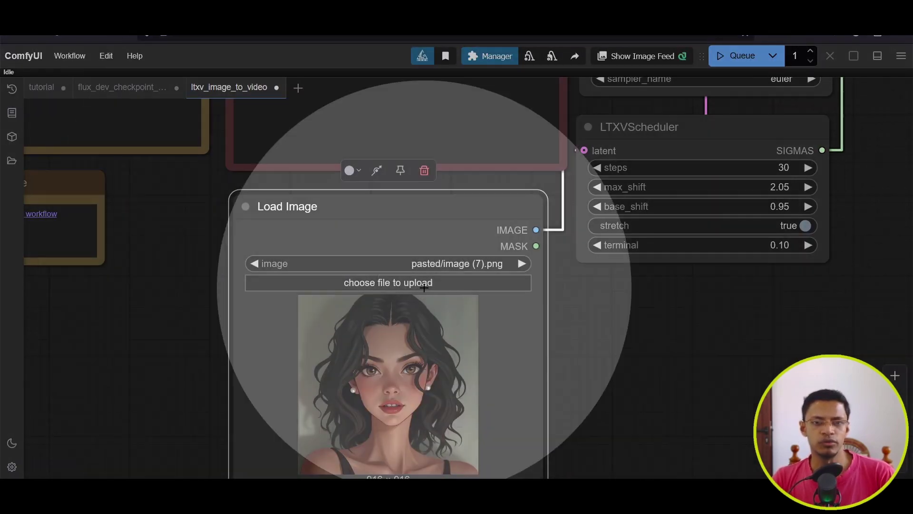
{"action": "left_click", "coordinate": [424, 286]}
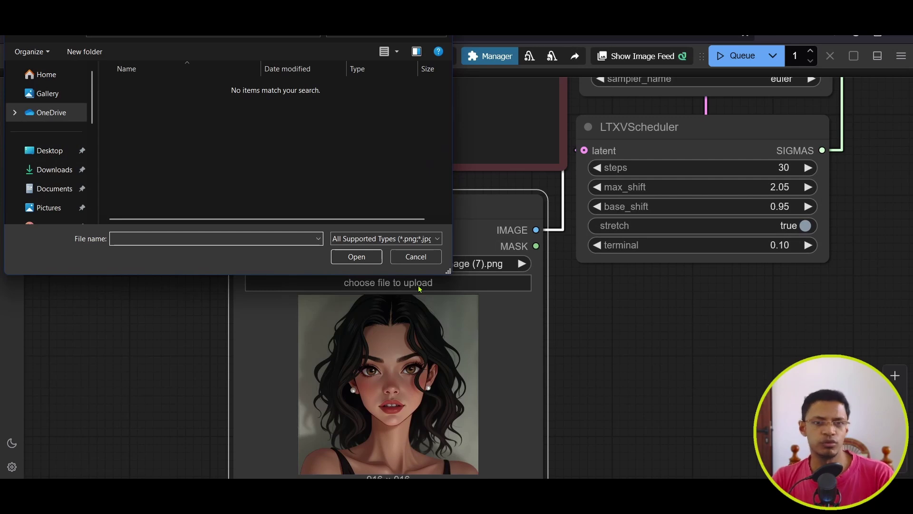
{"action": "left_click", "coordinate": [417, 258]}
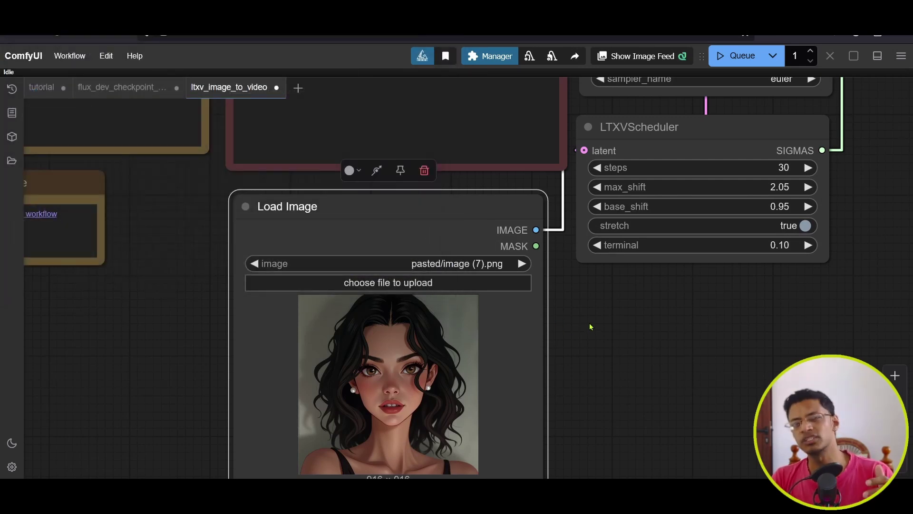
Add an Upscale Image node fed by Load Image's IMAGE output, placed beside it.
{"action": "scroll", "coordinate": [617, 326], "scroll_direction": "down", "scroll_amount": 8}
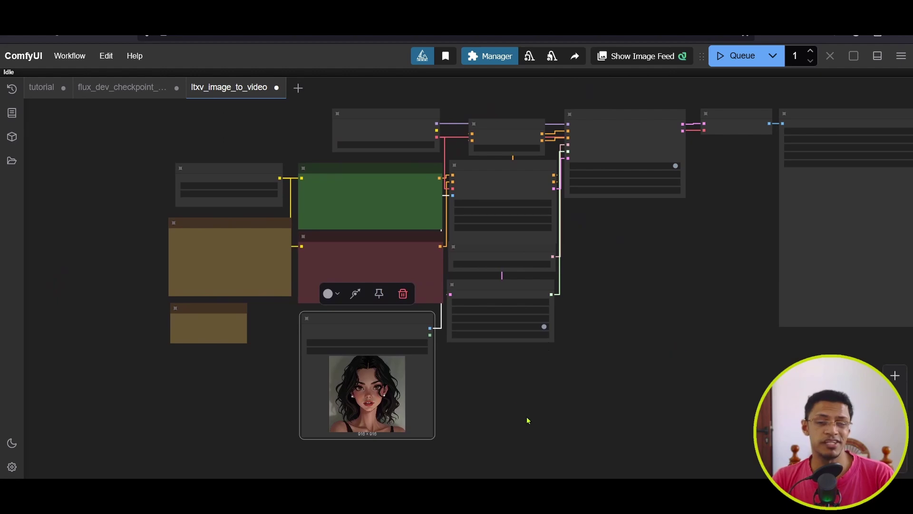
{"action": "scroll", "coordinate": [606, 342], "scroll_direction": "up", "scroll_amount": 5}
{"action": "left_click_drag", "start_coordinate": [492, 209], "coordinate": [232, 289]}
{"action": "left_click_drag", "start_coordinate": [453, 397], "coordinate": [453, 356]}
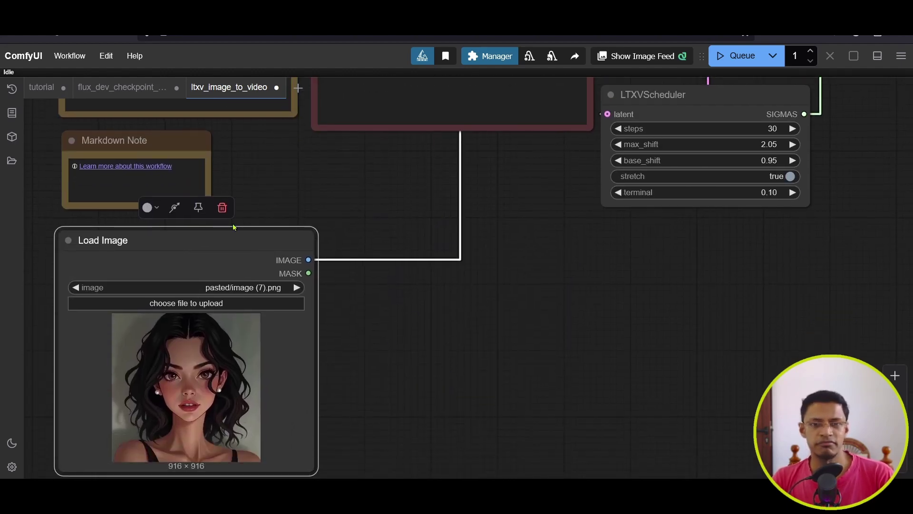
{"action": "left_click_drag", "start_coordinate": [308, 259], "coordinate": [347, 230]}
{"action": "left_click", "coordinate": [325, 238]}
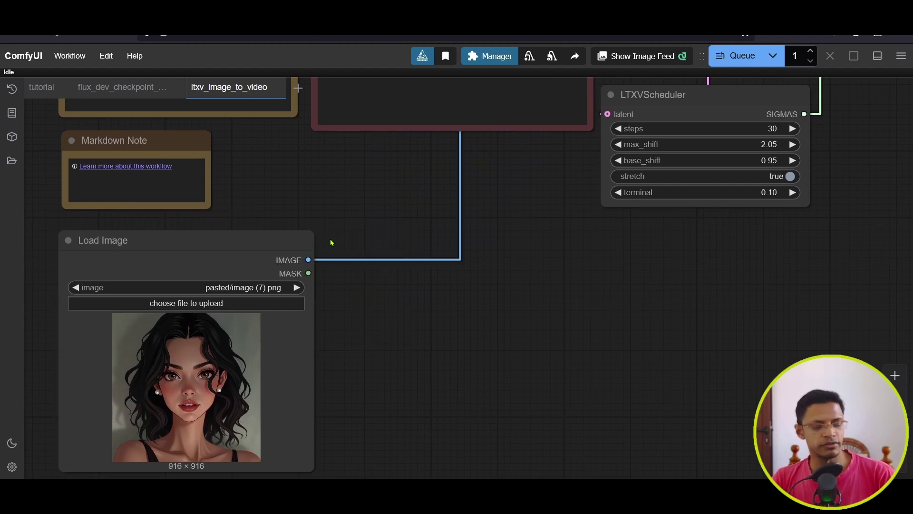
{"action": "left_click_drag", "start_coordinate": [309, 260], "coordinate": [452, 305]}
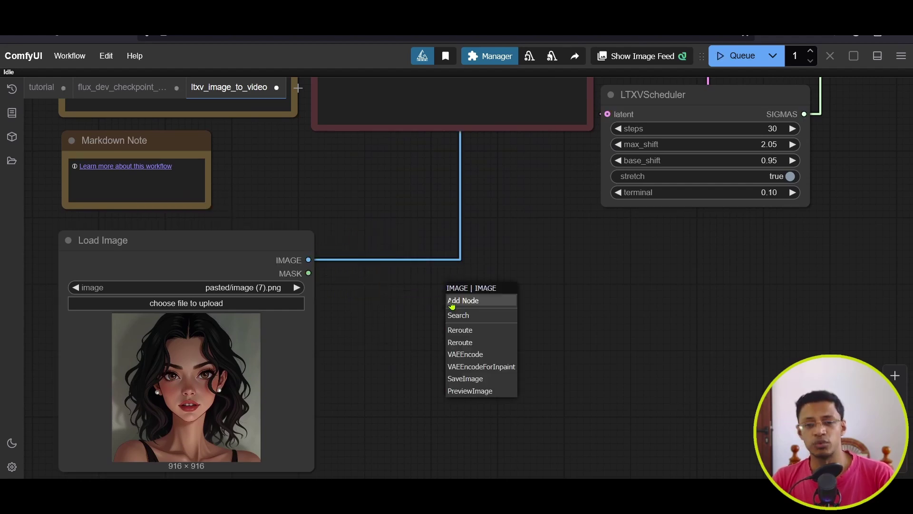
{"action": "left_click", "coordinate": [482, 316]}
{"action": "type", "text": "upscale"}
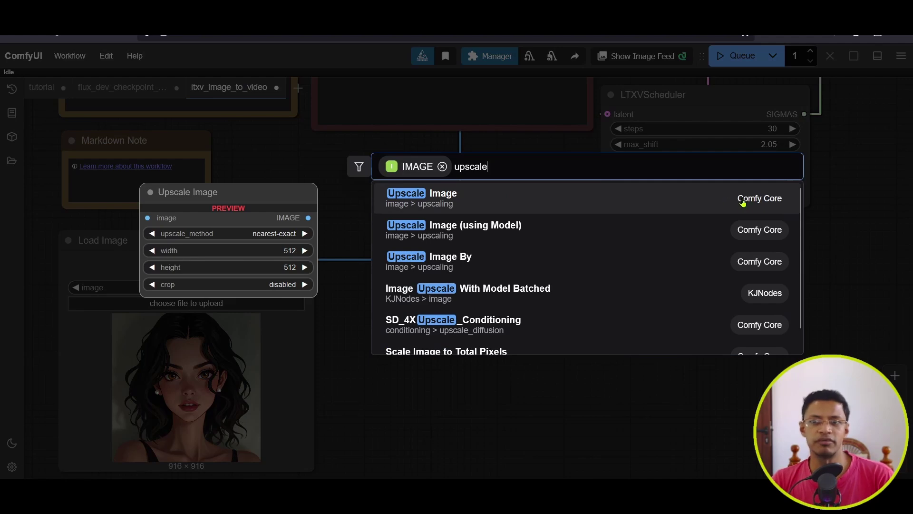
{"action": "left_click", "coordinate": [757, 205]}
{"action": "left_click_drag", "start_coordinate": [560, 295], "coordinate": [455, 205]}
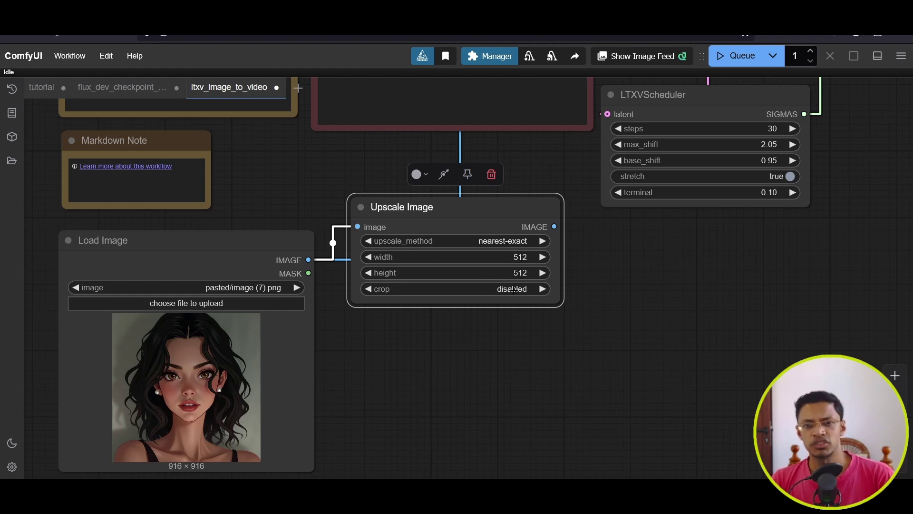
Keep the Upscale Image at nearest-exact, 512 × 512, center crop.
{"action": "left_click", "coordinate": [515, 240]}
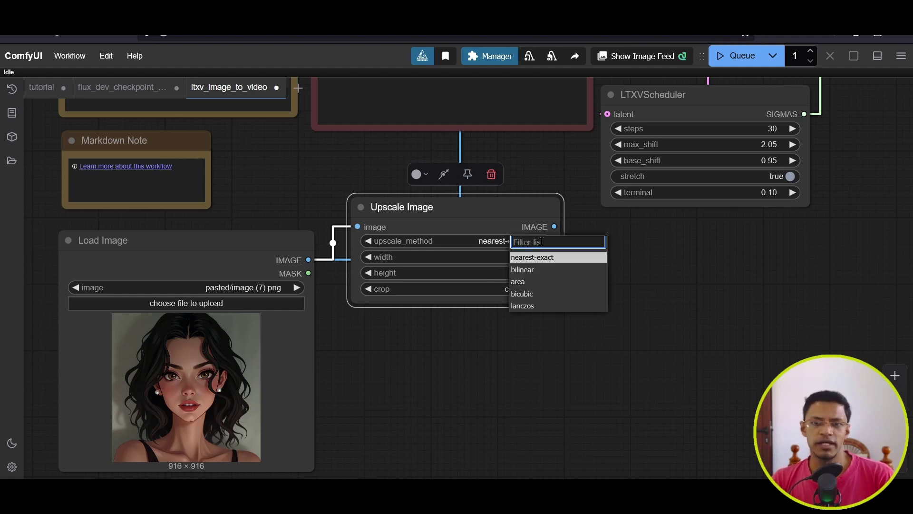
{"action": "left_click", "coordinate": [481, 218]}
{"action": "mouse_move", "coordinate": [500, 216]}
{"action": "left_mouse_down"}
{"action": "mouse_move", "coordinate": [518, 258]}
{"action": "mouse_move", "coordinate": [485, 209]}
{"action": "left_mouse_up"}
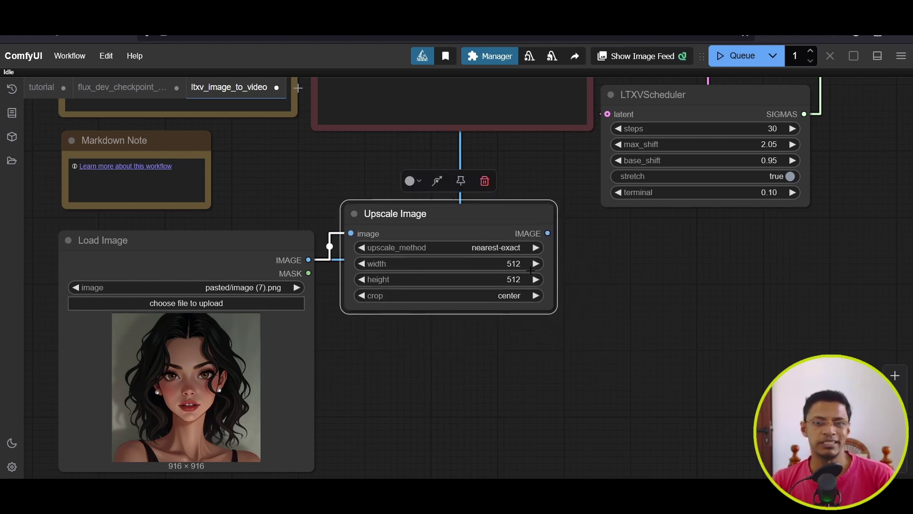
{"action": "left_click_drag", "start_coordinate": [627, 356], "coordinate": [613, 323]}
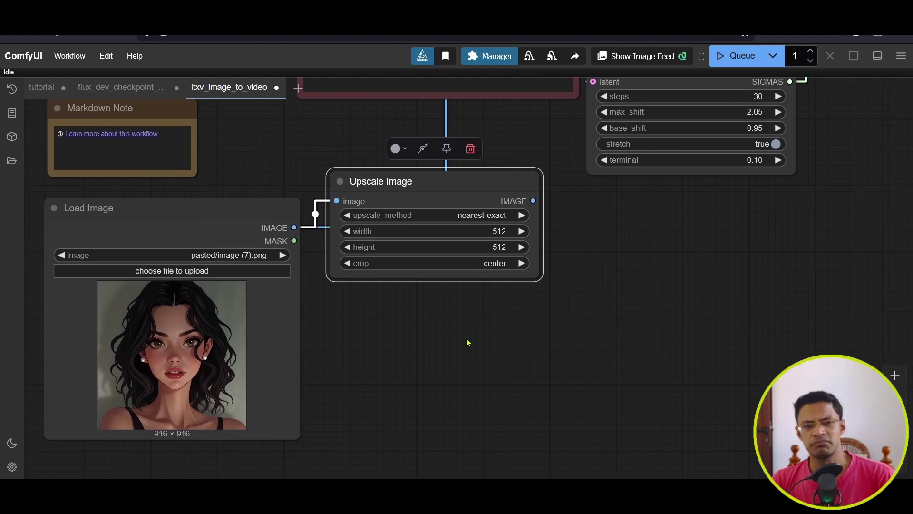
{"action": "left_click_drag", "start_coordinate": [416, 340], "coordinate": [370, 387]}
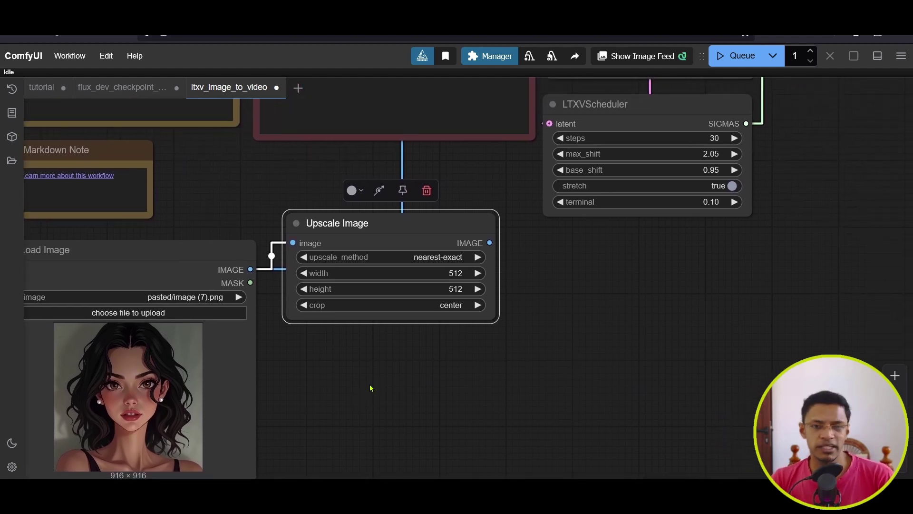
{"action": "left_click", "coordinate": [438, 257]}
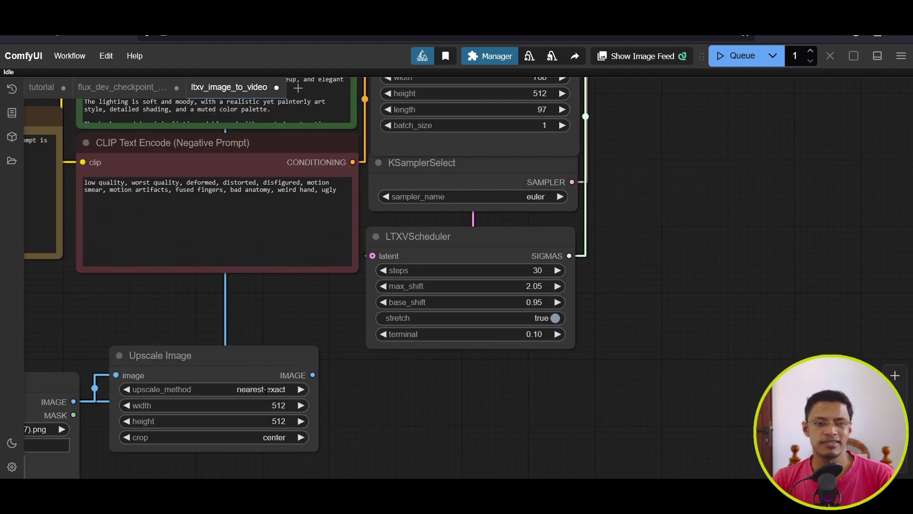
Wire Upscale Image's IMAGE output into LTXVImgToVideo's image input.
{"action": "left_click_drag", "start_coordinate": [319, 367], "coordinate": [336, 393]}
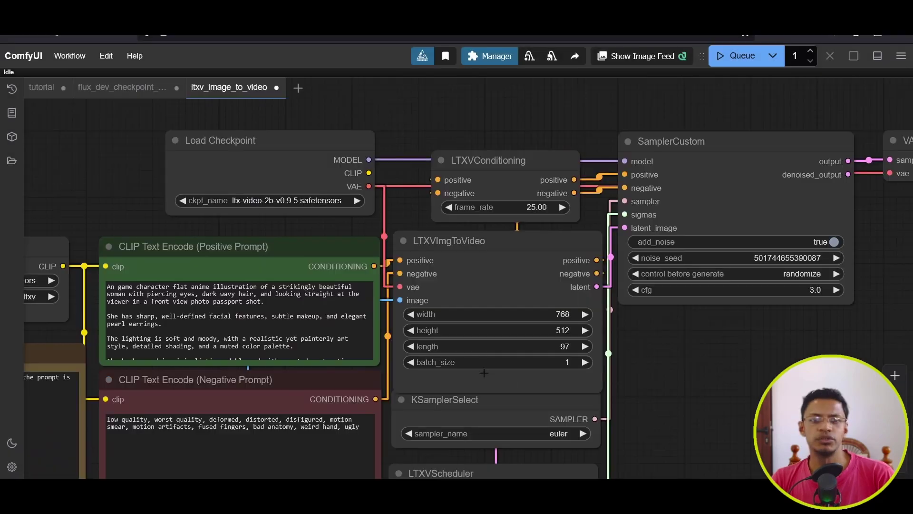
{"action": "key", "text": "ctrl"}
{"action": "key", "text": "ctrl"}
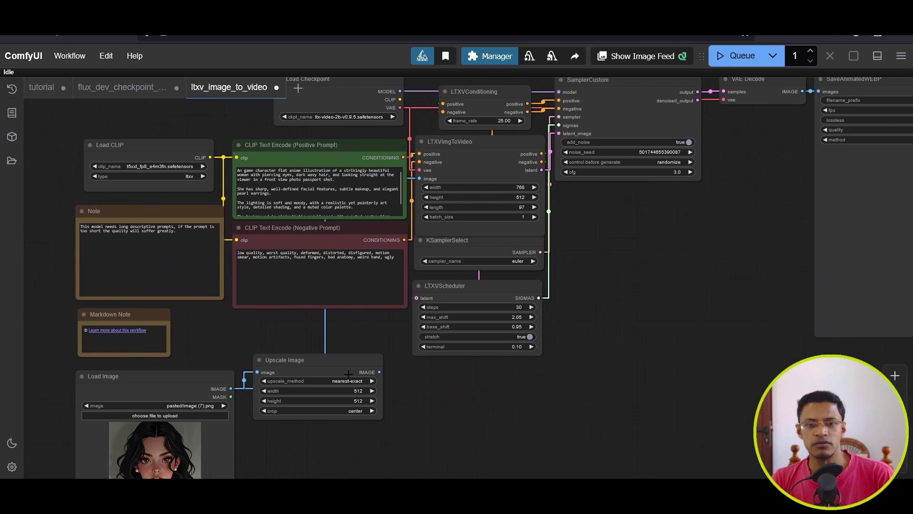
{"action": "left_click_drag", "start_coordinate": [380, 371], "coordinate": [419, 179]}
{"action": "key", "text": "ctrl+shift+3"}
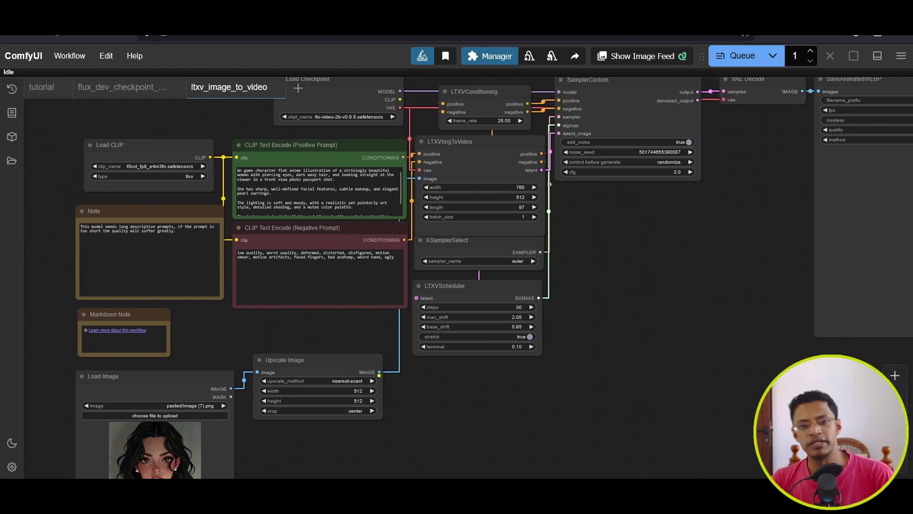
{"action": "left_click_drag", "start_coordinate": [379, 363], "coordinate": [416, 192]}
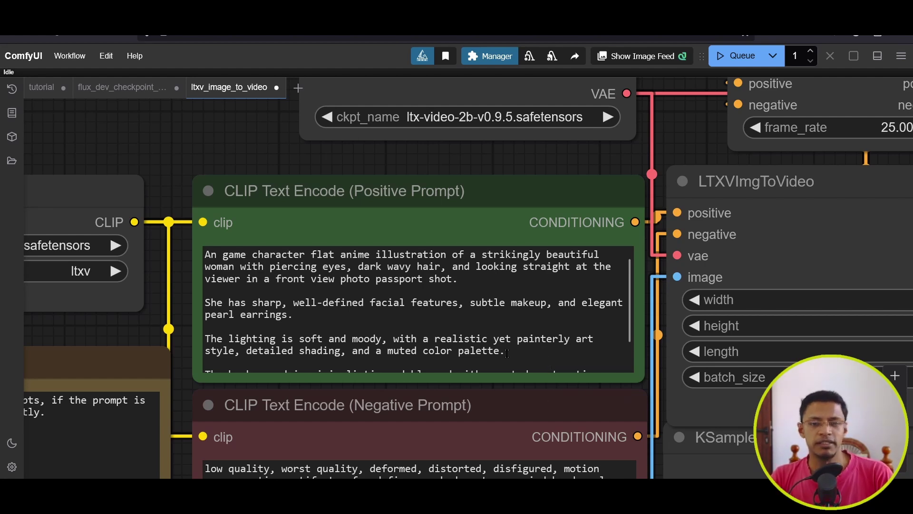
Add 'smiling to the viewer in a confident manner' after 'woman' in the positive prompt.
{"action": "left_click", "coordinate": [240, 266]}
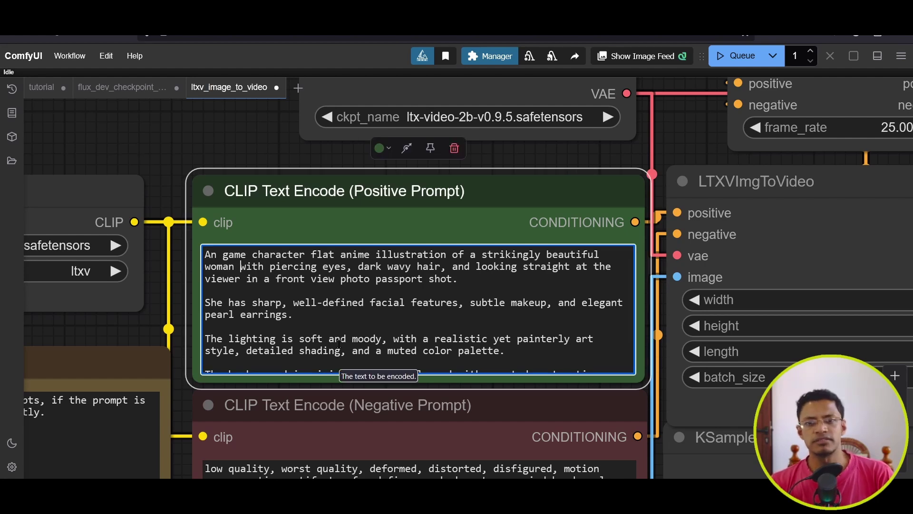
{"action": "type", "text": "smiling to the "}
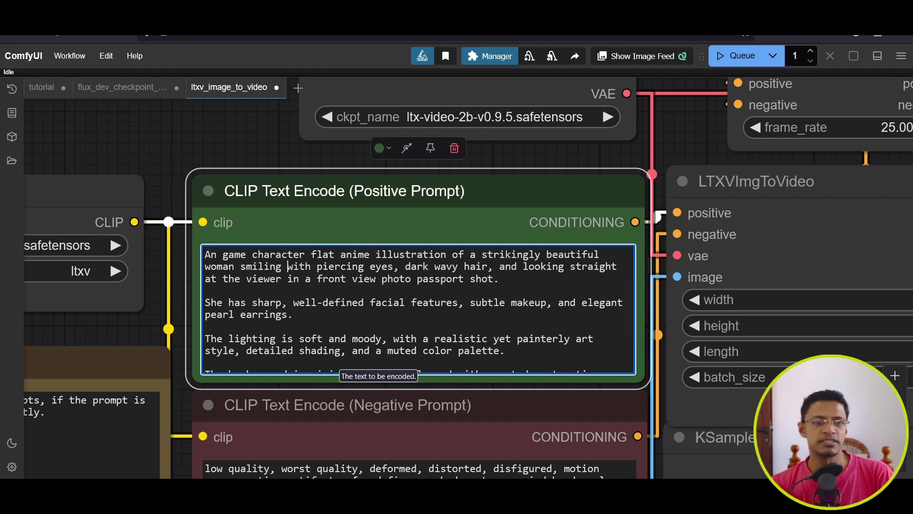
{"action": "type", "text": "viewer in a confident manner"}
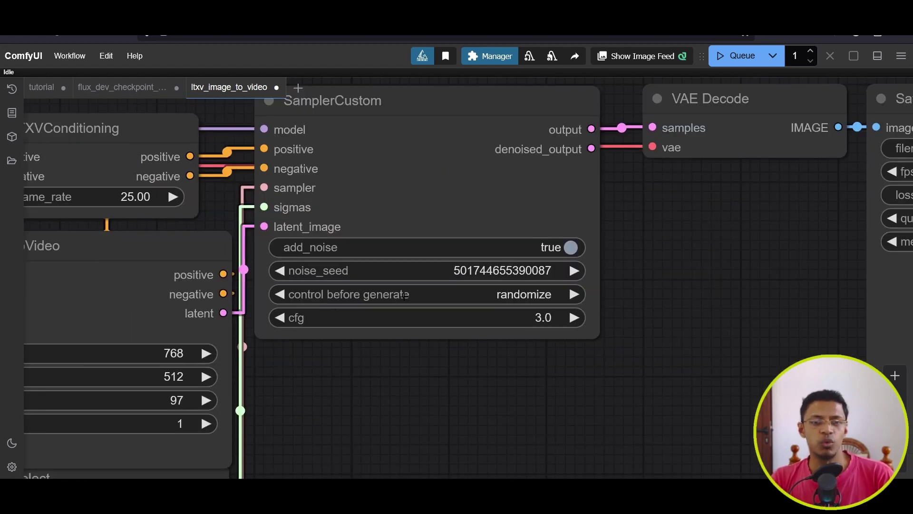
{"action": "left_click", "coordinate": [529, 295]}
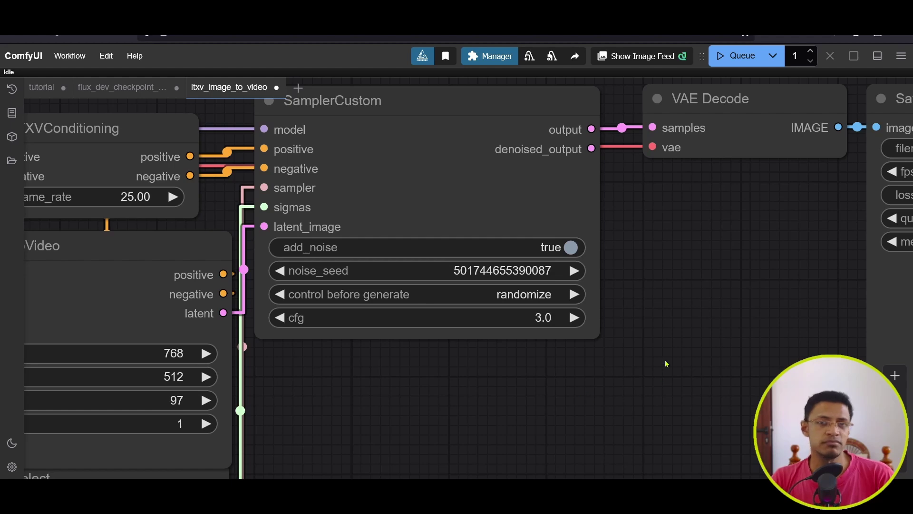
{"action": "scroll", "coordinate": [667, 364], "scroll_direction": "down", "scroll_amount": 3}
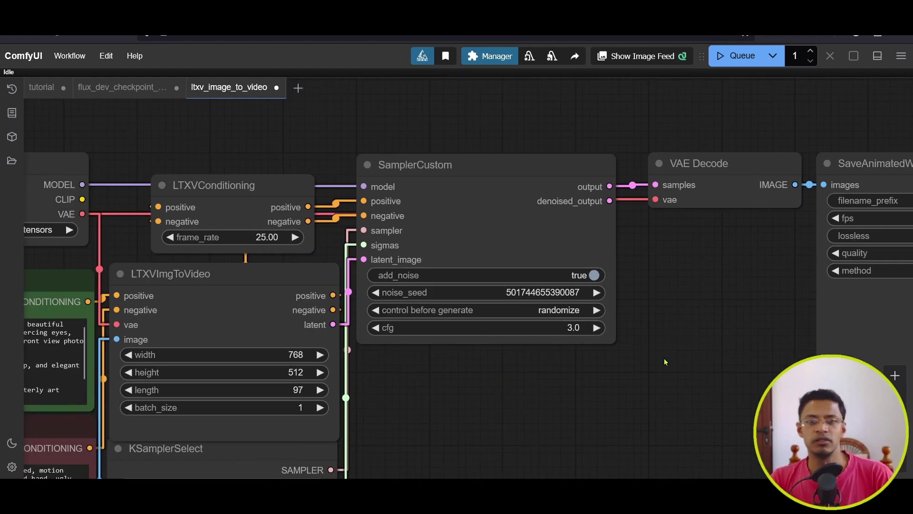
{"action": "scroll", "coordinate": [666, 362], "scroll_direction": "down", "scroll_amount": 3}
Pan past Load Image and Upscale Image to recentre on LTXVImgToVideo.
{"action": "left_click_drag", "start_coordinate": [525, 404], "coordinate": [708, 310]}
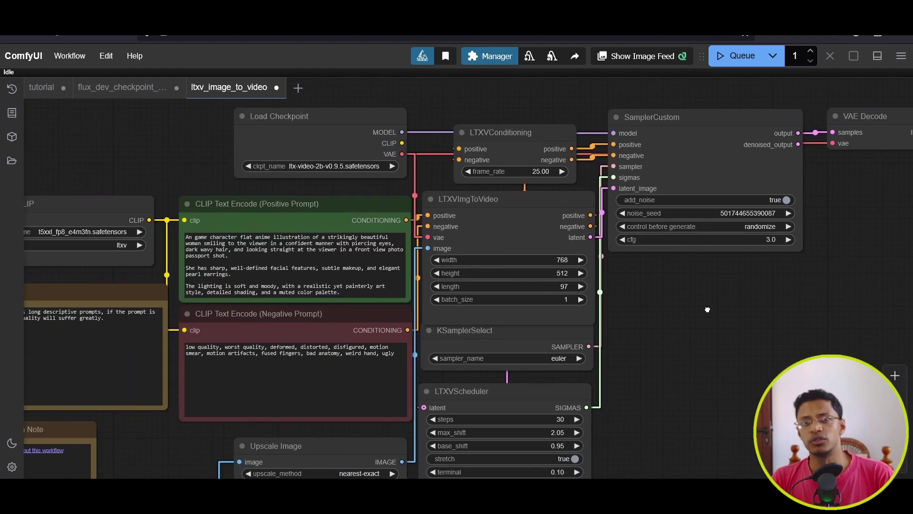
{"action": "left_click_drag", "start_coordinate": [608, 476], "coordinate": [720, 214]}
{"action": "left_click_drag", "start_coordinate": [240, 263], "coordinate": [247, 271]}
{"action": "left_click_drag", "start_coordinate": [561, 299], "coordinate": [544, 331]}
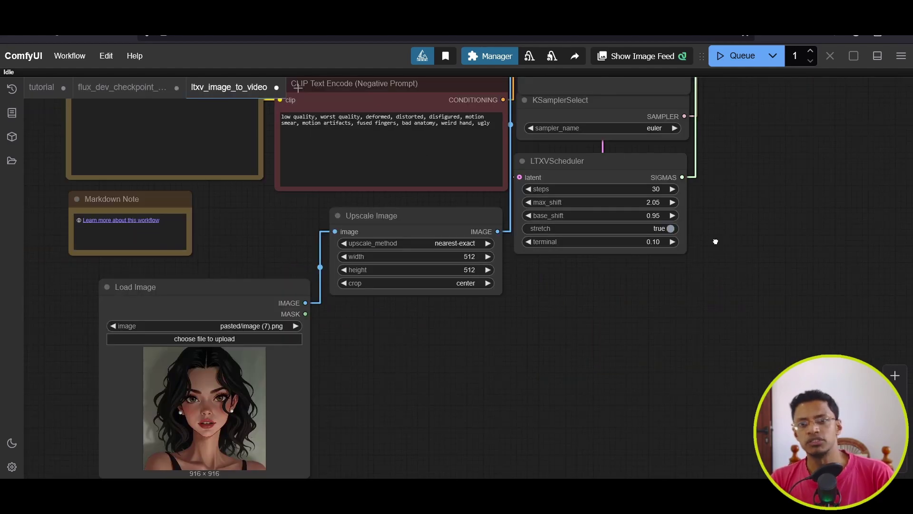
{"action": "left_click_drag", "start_coordinate": [716, 241], "coordinate": [581, 310]}
{"action": "scroll", "coordinate": [476, 308], "scroll_direction": "up", "scroll_amount": 5}
{"action": "left_click_drag", "start_coordinate": [479, 310], "coordinate": [535, 343]}
Set LTXVImgToVideo width to 512 and raise length from 97 to 105 frames.
{"action": "left_click", "coordinate": [306, 178]}
{"action": "left_click", "coordinate": [368, 274]}
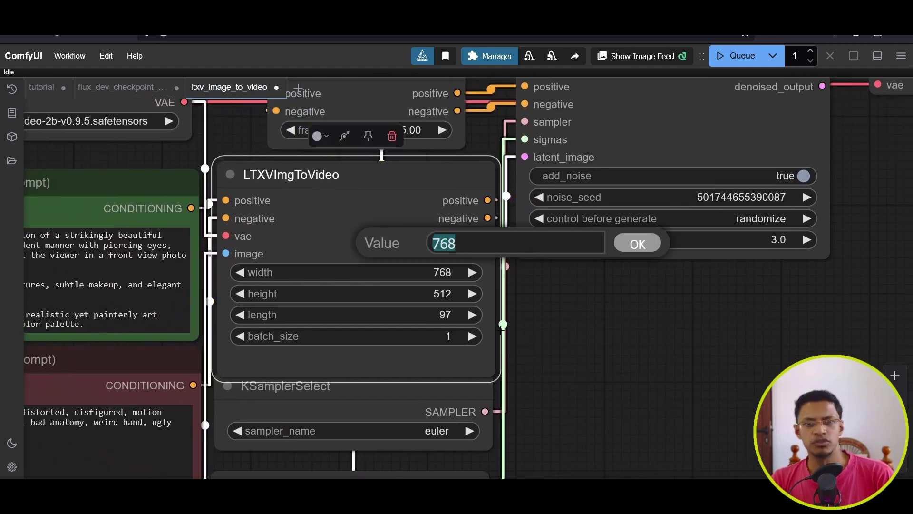
{"action": "type", "text": "512"}
{"action": "key", "text": "Return"}
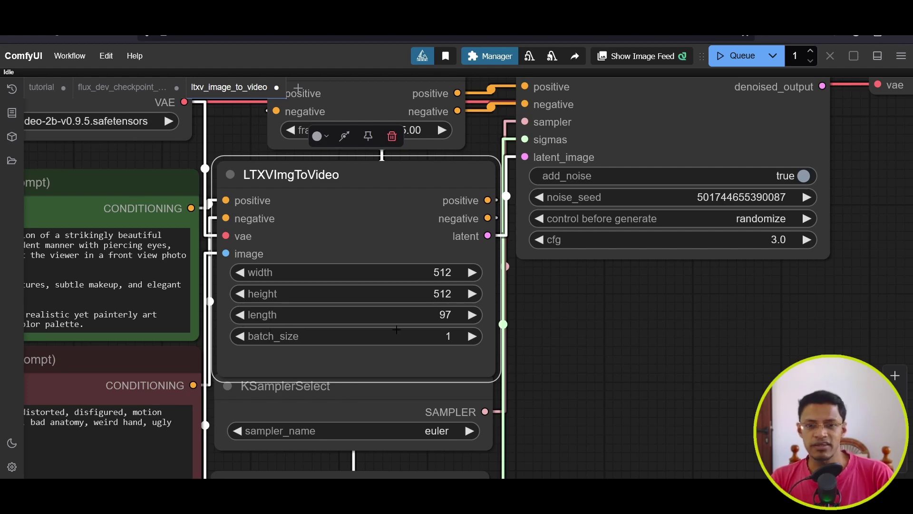
{"action": "left_click", "coordinate": [471, 318]}
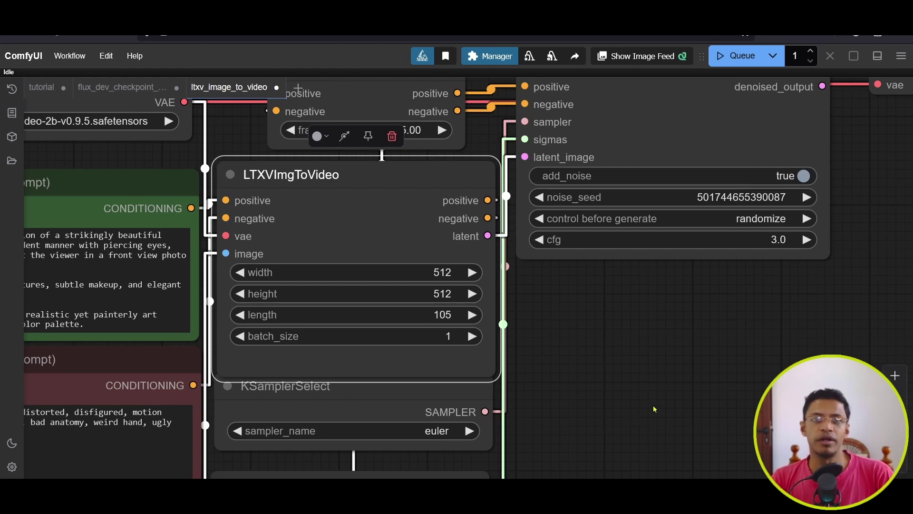
{"action": "scroll", "coordinate": [645, 382], "scroll_direction": "down", "scroll_amount": 5}
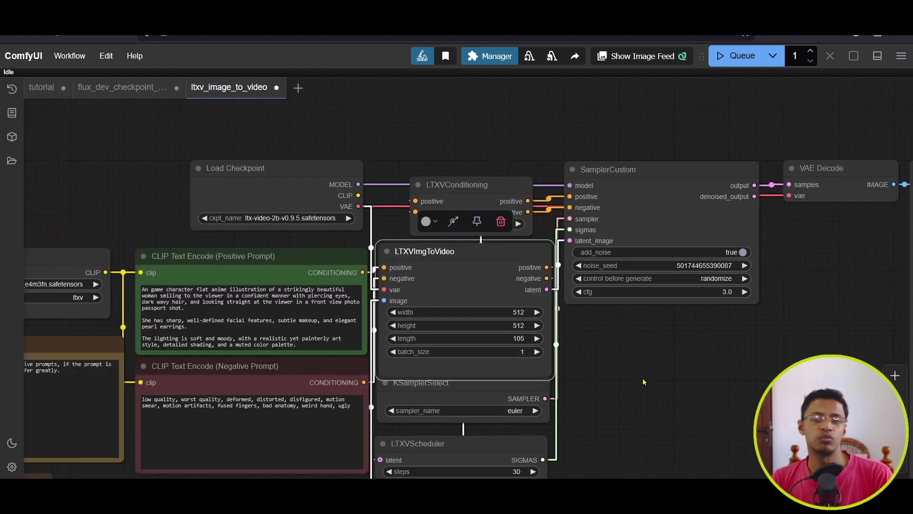
Delete the SaveAnimatedWEBP node from the graph.
{"action": "left_click_drag", "start_coordinate": [702, 351], "coordinate": [205, 318]}
{"action": "scroll", "coordinate": [431, 325], "scroll_direction": "down", "scroll_amount": 1}
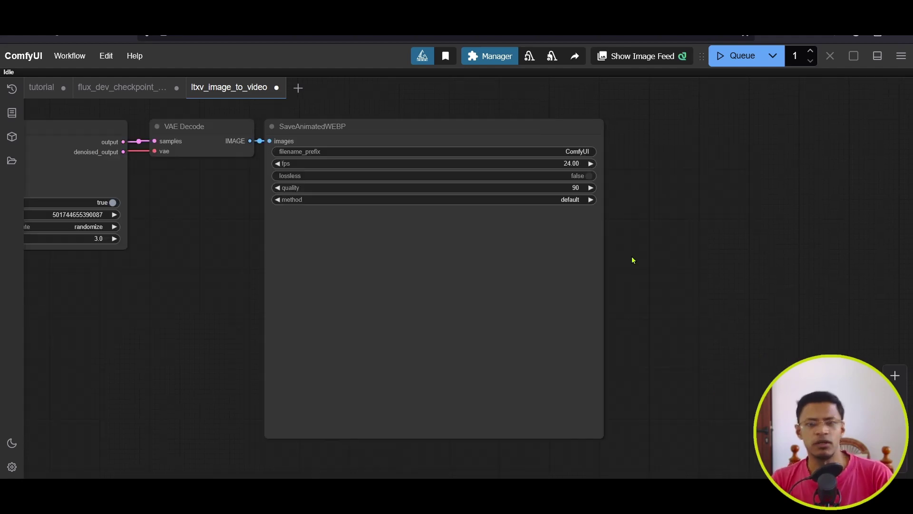
{"action": "left_click_drag", "start_coordinate": [615, 237], "coordinate": [625, 258]}
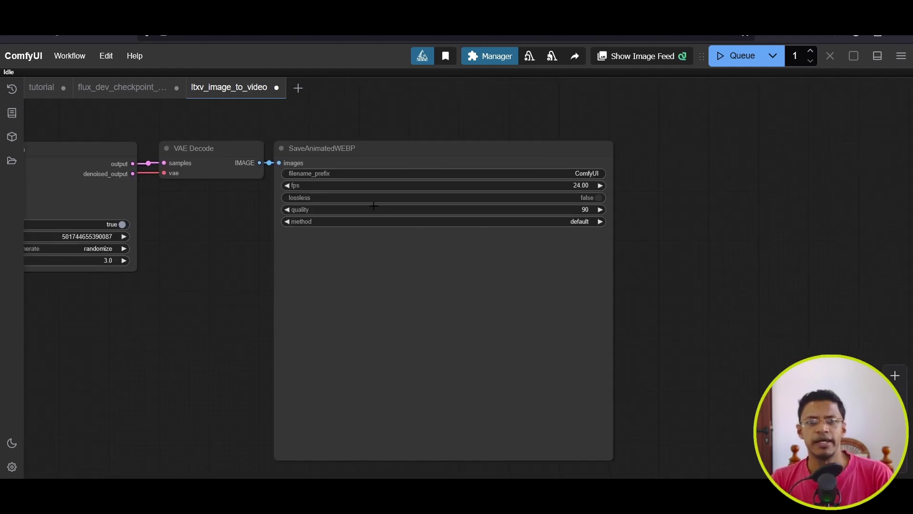
{"action": "left_click_drag", "start_coordinate": [386, 156], "coordinate": [381, 187]}
{"action": "key", "text": "Delete"}
Attach a new Save Image node to VAE Decode's IMAGE output.
{"action": "left_click_drag", "start_coordinate": [278, 203], "coordinate": [332, 277]}
{"action": "scroll", "coordinate": [306, 207], "scroll_direction": "up", "scroll_amount": 5}
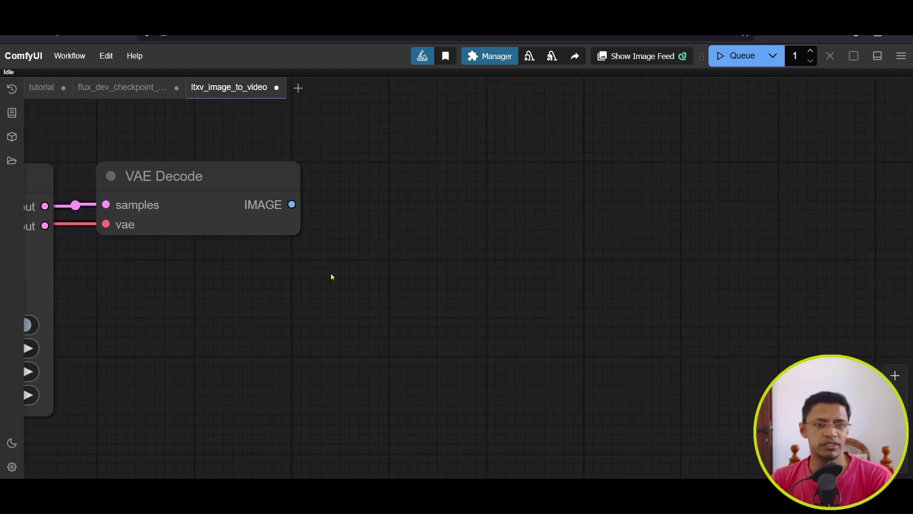
{"action": "left_click_drag", "start_coordinate": [292, 205], "coordinate": [553, 140]}
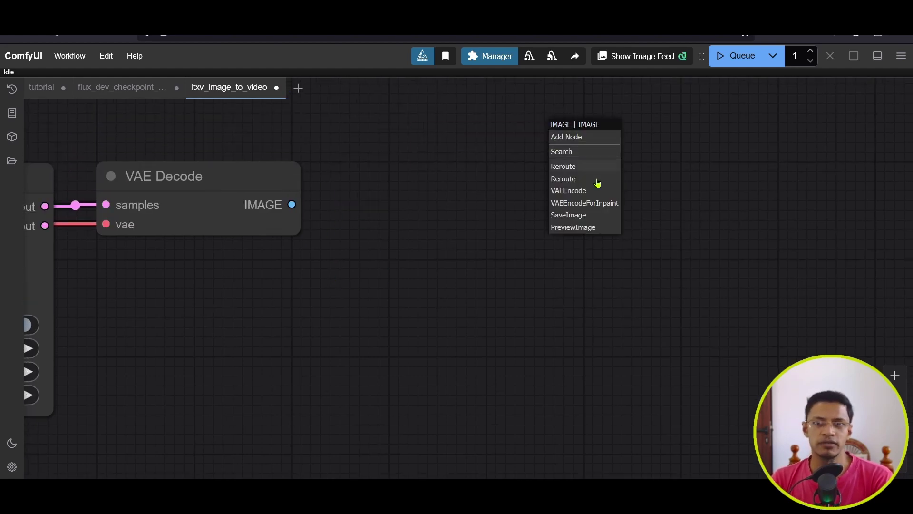
{"action": "left_click", "coordinate": [599, 218]}
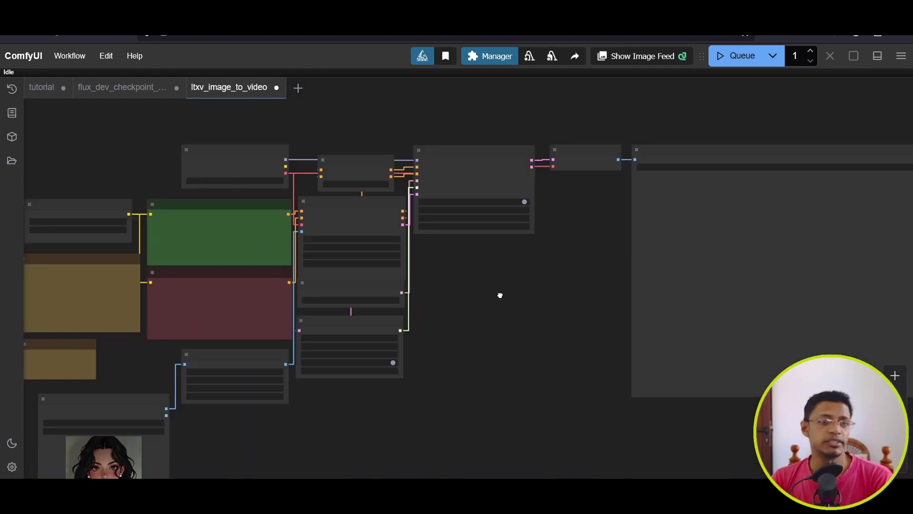
{"action": "scroll", "coordinate": [623, 206], "scroll_direction": "up", "scroll_amount": 3}
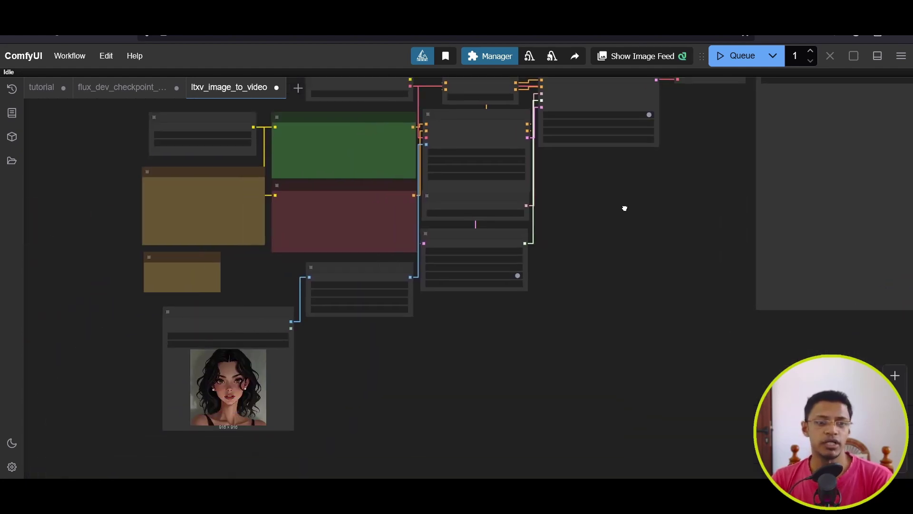
Pan across SamplerCustom and the LTXV nodes, then back to VAE Decode and the frame grid.
{"action": "left_click_drag", "start_coordinate": [550, 229], "coordinate": [261, 290]}
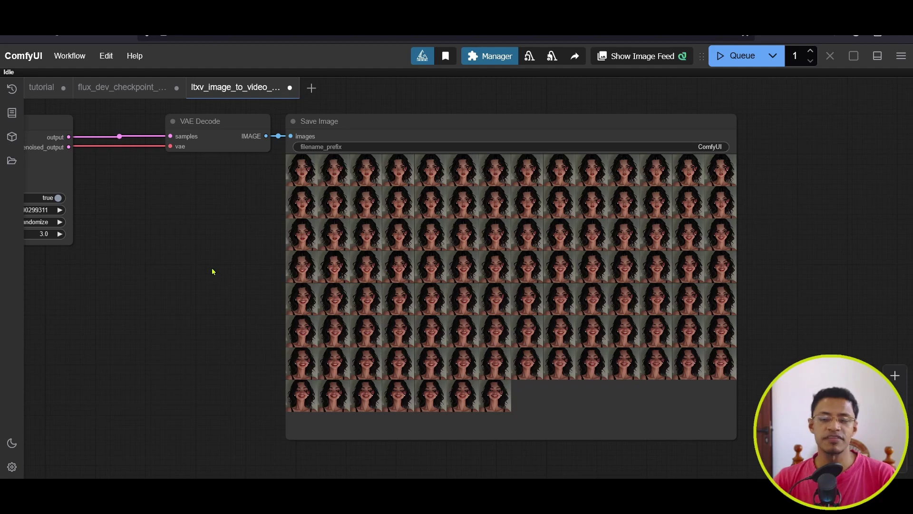
{"action": "left_click_drag", "start_coordinate": [158, 275], "coordinate": [244, 275]}
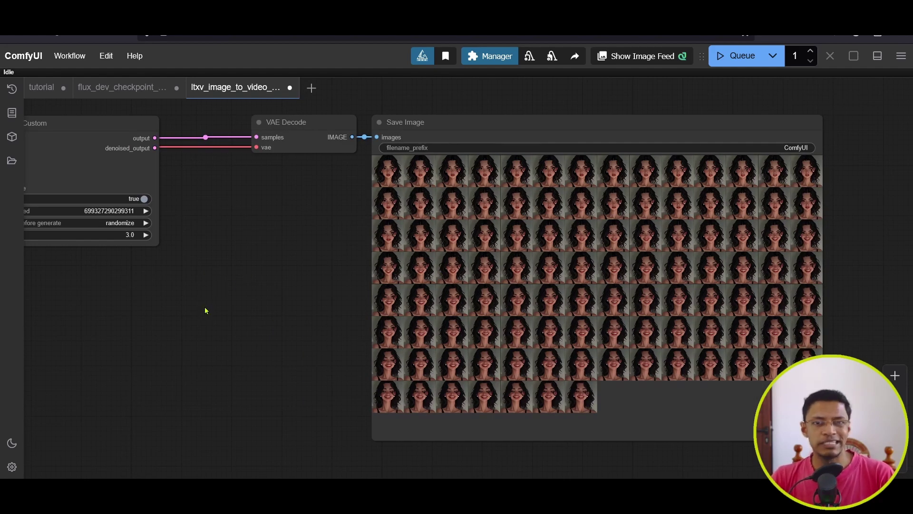
{"action": "left_click_drag", "start_coordinate": [120, 274], "coordinate": [348, 306]}
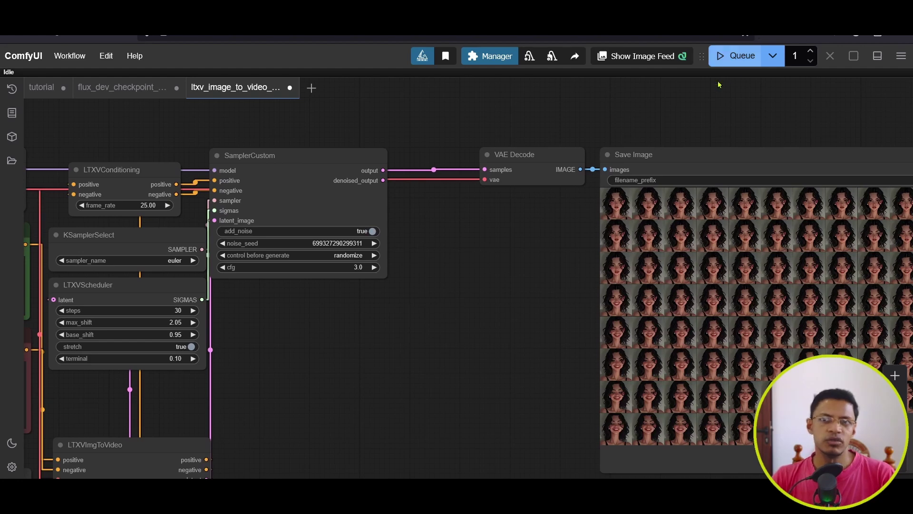
{"action": "scroll", "coordinate": [269, 301], "scroll_direction": "up", "scroll_amount": 5}
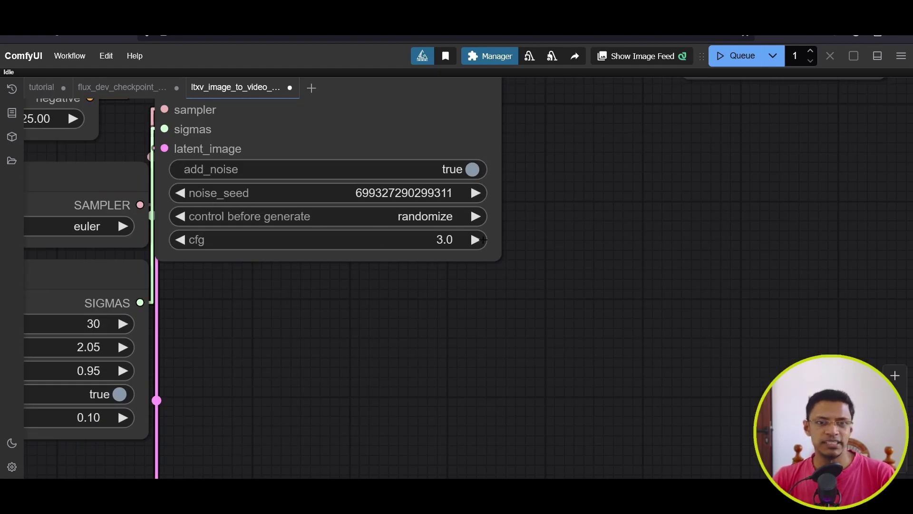
{"action": "left_click_drag", "start_coordinate": [666, 245], "coordinate": [228, 241]}
{"action": "scroll", "coordinate": [295, 241], "scroll_direction": "down", "scroll_amount": 4}
{"action": "scroll", "coordinate": [344, 244], "scroll_direction": "down", "scroll_amount": 1}
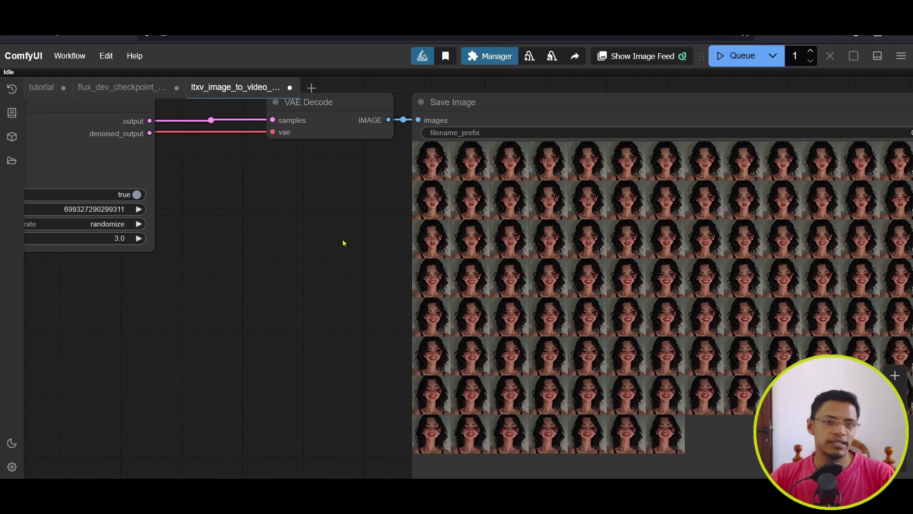
{"action": "scroll", "coordinate": [326, 247], "scroll_direction": "down", "scroll_amount": 3}
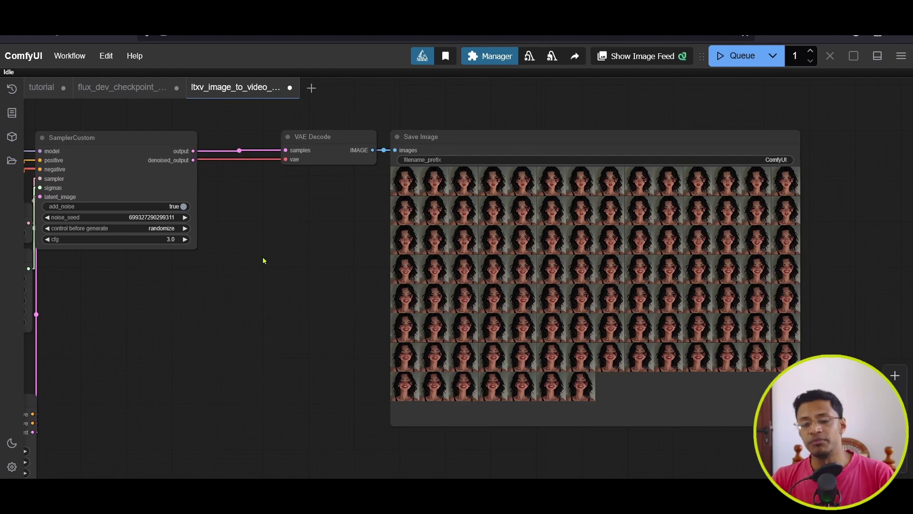
{"action": "left_click", "coordinate": [19, 87]}
{"action": "scroll", "coordinate": [190, 280], "scroll_direction": "down", "scroll_amount": 5}
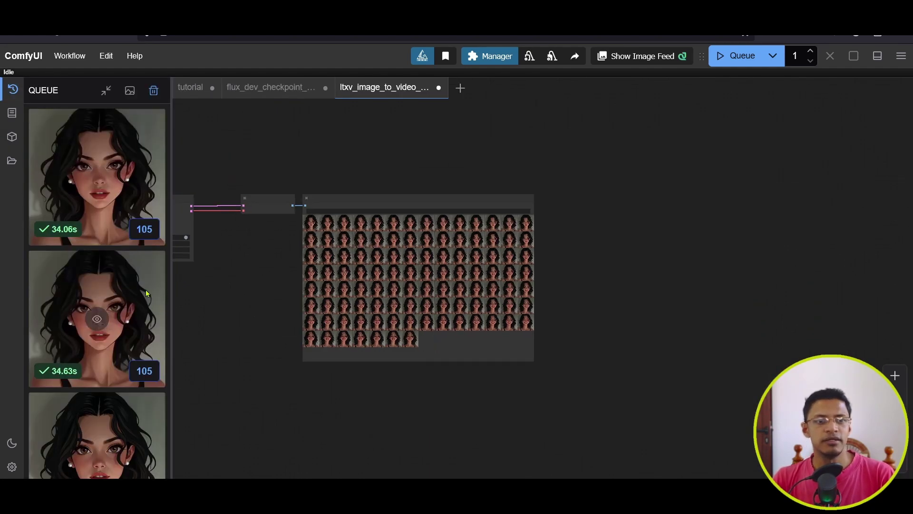
{"action": "scroll", "coordinate": [145, 290], "scroll_direction": "down", "scroll_amount": 5}
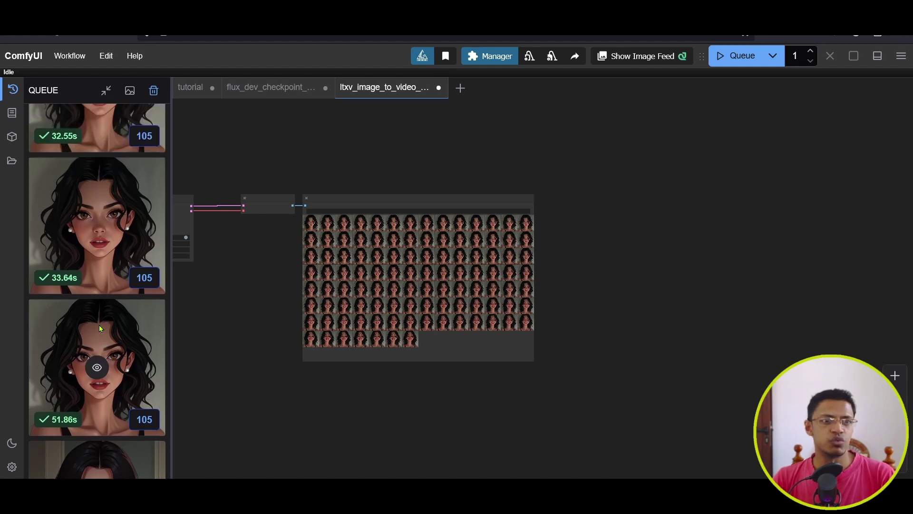
{"action": "scroll", "coordinate": [99, 325], "scroll_direction": "up", "scroll_amount": 3}
{"action": "scroll", "coordinate": [116, 273], "scroll_direction": "up", "scroll_amount": 4}
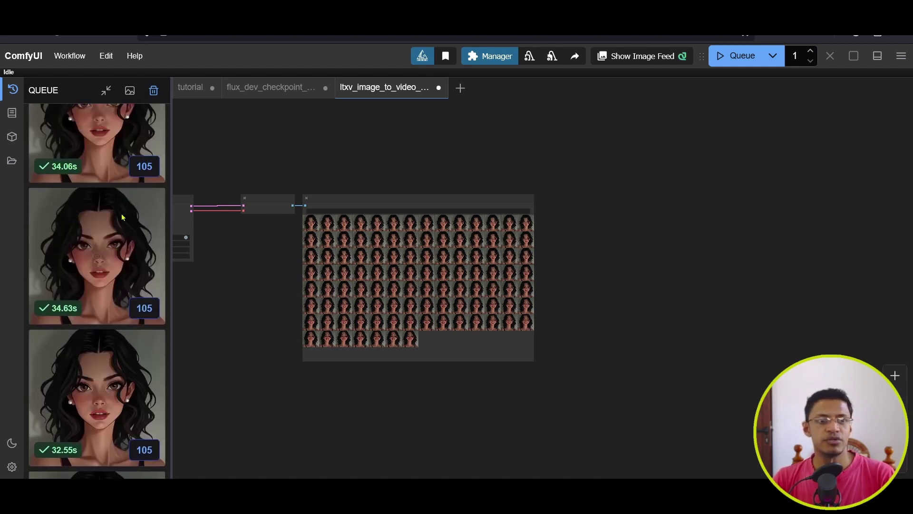
{"action": "left_click", "coordinate": [13, 92]}
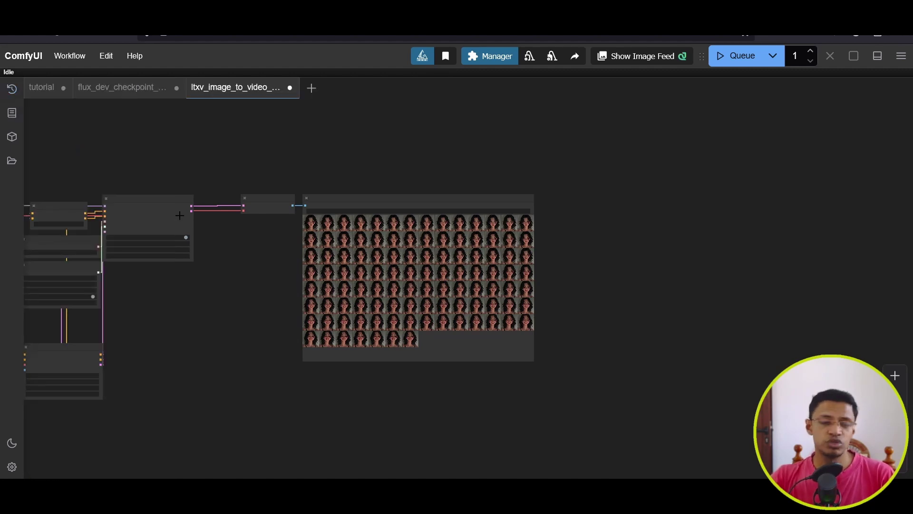
{"action": "left_click_drag", "start_coordinate": [247, 270], "coordinate": [374, 268]}
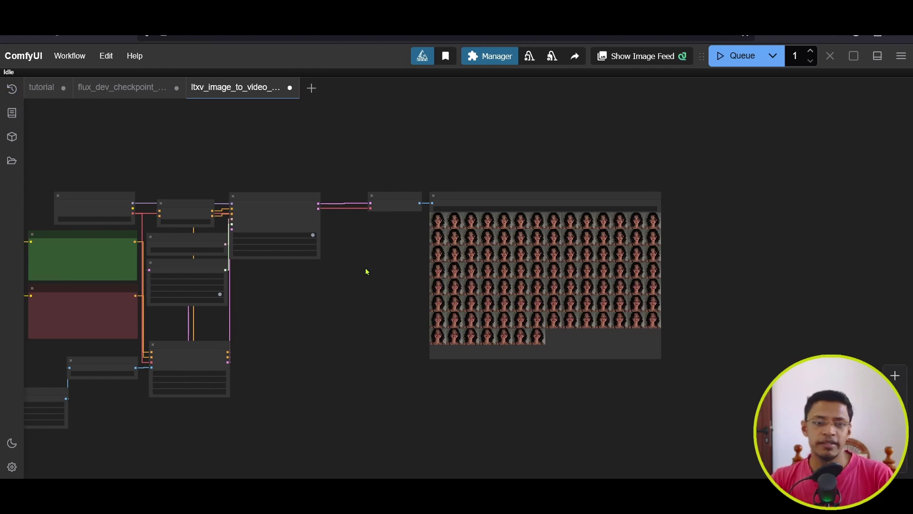
{"action": "scroll", "coordinate": [368, 272], "scroll_direction": "up", "scroll_amount": 5}
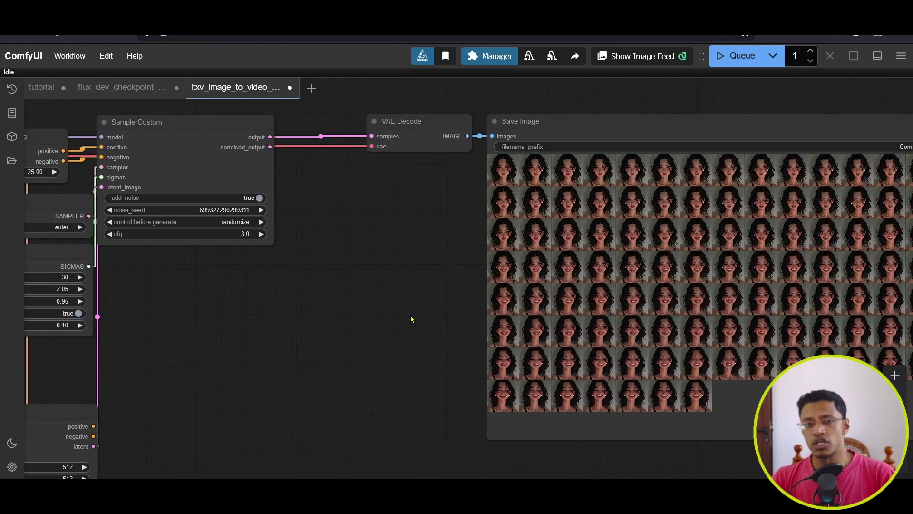
{"action": "left_click_drag", "start_coordinate": [274, 310], "coordinate": [326, 312]}
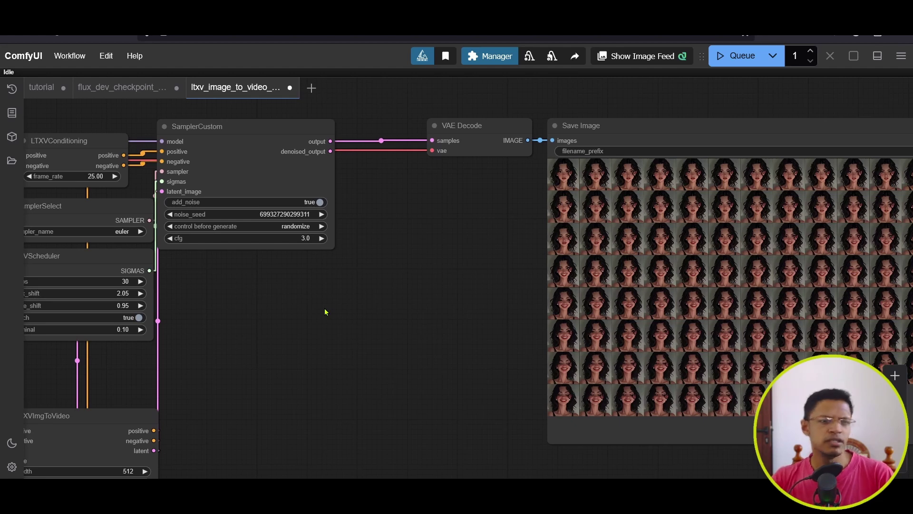
{"action": "left_click_drag", "start_coordinate": [325, 309], "coordinate": [279, 309]}
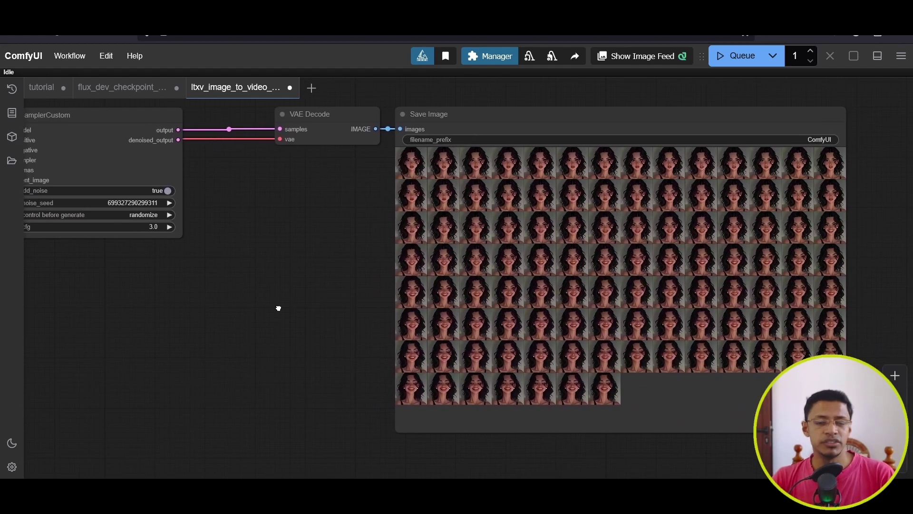
{"action": "scroll", "coordinate": [288, 314], "scroll_direction": "left", "scroll_amount": 6}
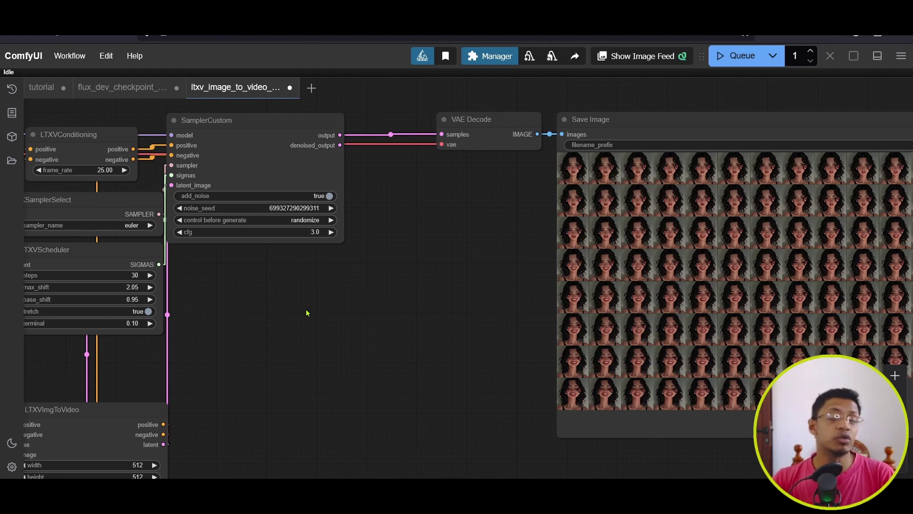
Pan to the positive prompt node and select all of its smiling-woman text.
{"action": "left_click_drag", "start_coordinate": [275, 310], "coordinate": [341, 312]}
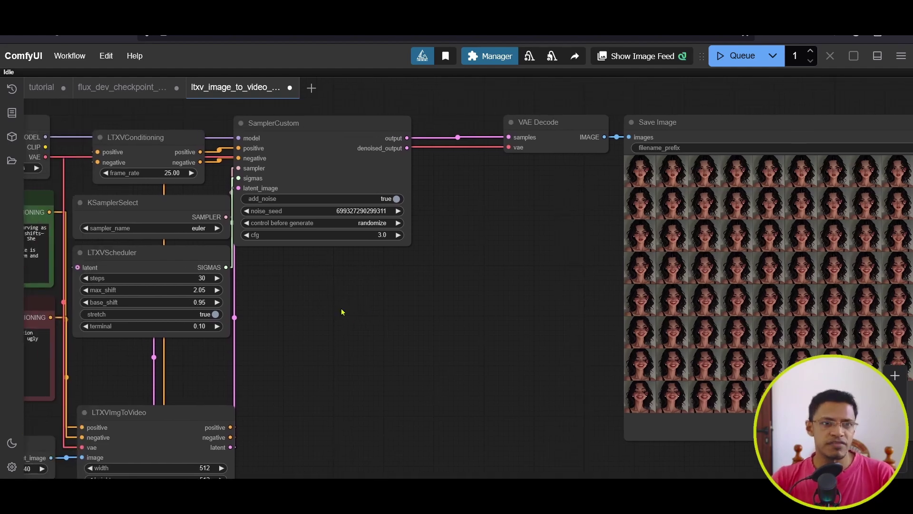
{"action": "left_click_drag", "start_coordinate": [279, 273], "coordinate": [341, 275]}
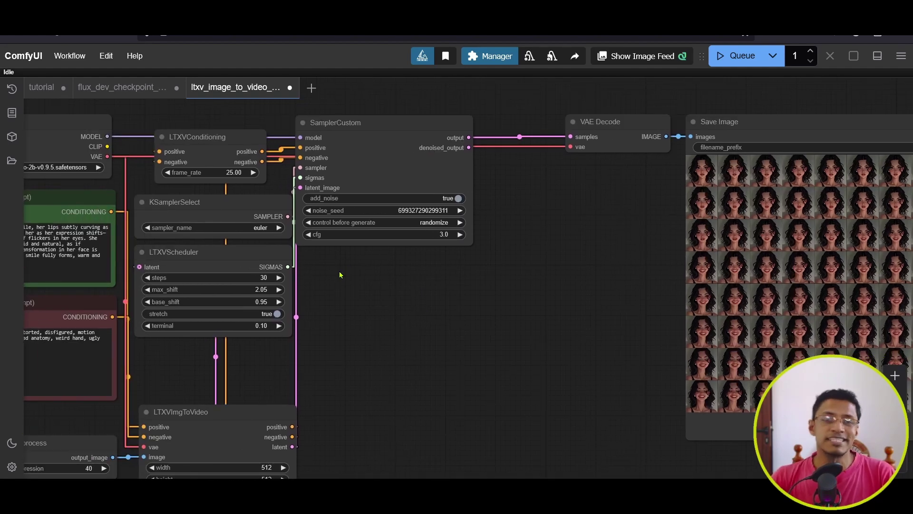
{"action": "scroll", "coordinate": [302, 313], "scroll_direction": "down", "scroll_amount": 5}
{"action": "scroll", "coordinate": [373, 286], "scroll_direction": "up", "scroll_amount": 12}
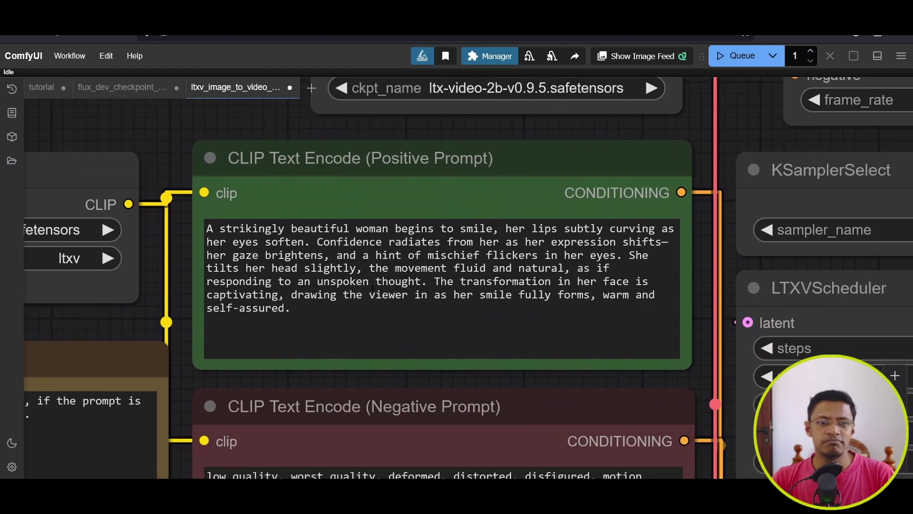
{"action": "left_click", "coordinate": [325, 330]}
{"action": "key", "text": "ctrl+a"}
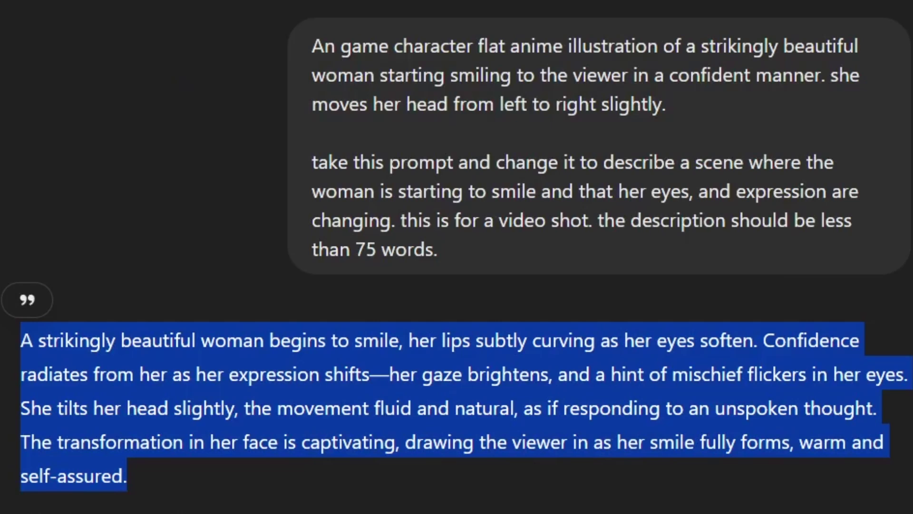
{"action": "left_click", "coordinate": [9, 154]}
{"action": "left_click_drag", "start_coordinate": [668, 103], "coordinate": [467, 275]}
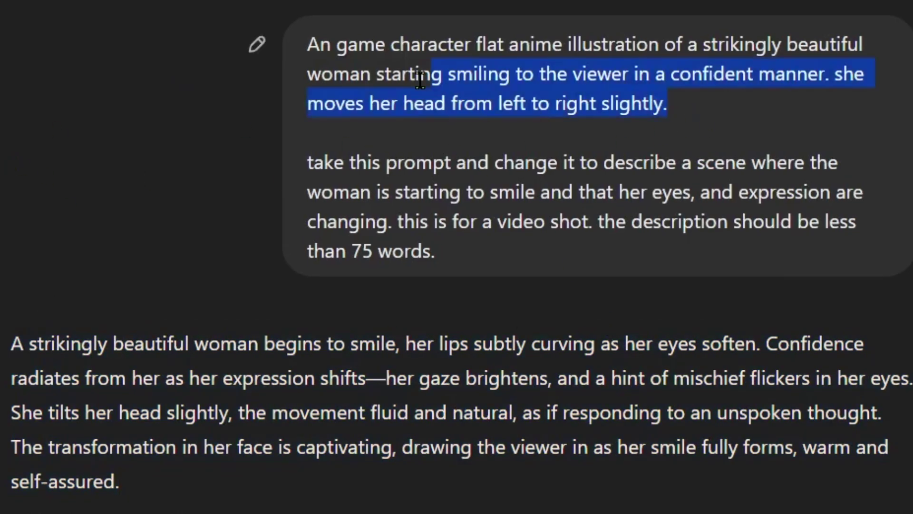
{"action": "left_click", "coordinate": [475, 245]}
{"action": "triple_click", "coordinate": [307, 163]}
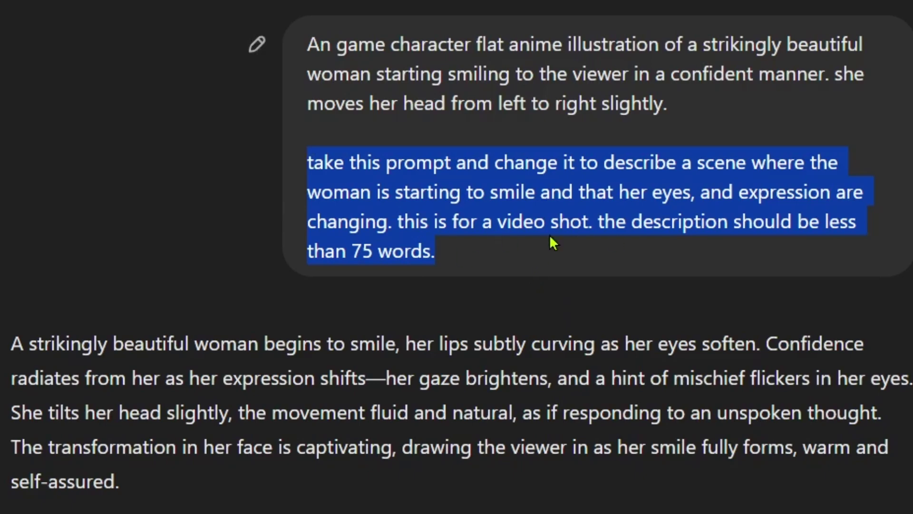
{"action": "left_click_drag", "start_coordinate": [137, 483], "coordinate": [4, 344]}
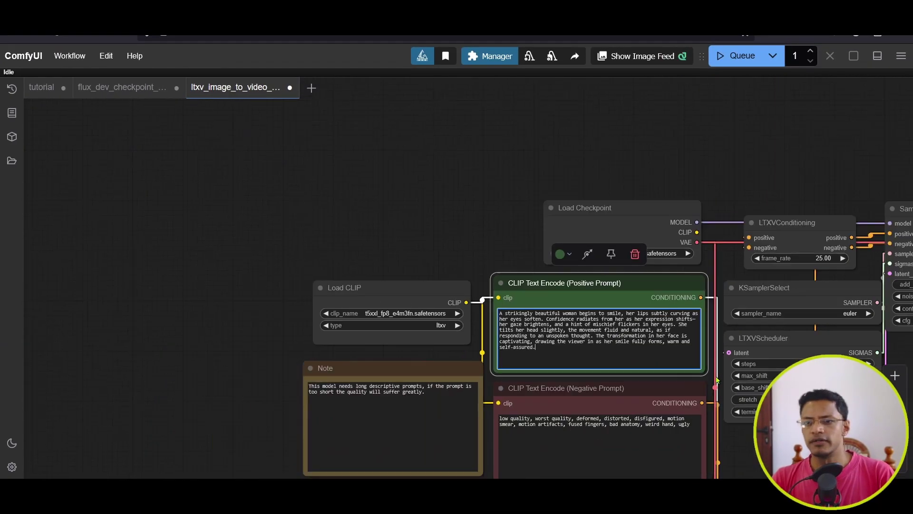
Move the LTXVPreprocess node slightly lower into its new place in the image chain.
{"action": "scroll", "coordinate": [560, 297], "scroll_direction": "down", "scroll_amount": 3}
{"action": "left_click_drag", "start_coordinate": [560, 296], "coordinate": [518, 172]}
{"action": "left_click_drag", "start_coordinate": [306, 308], "coordinate": [422, 237]}
{"action": "scroll", "coordinate": [618, 277], "scroll_direction": "up", "scroll_amount": 5}
{"action": "left_click_drag", "start_coordinate": [589, 256], "coordinate": [446, 323]}
{"action": "left_click_drag", "start_coordinate": [404, 247], "coordinate": [378, 234]}
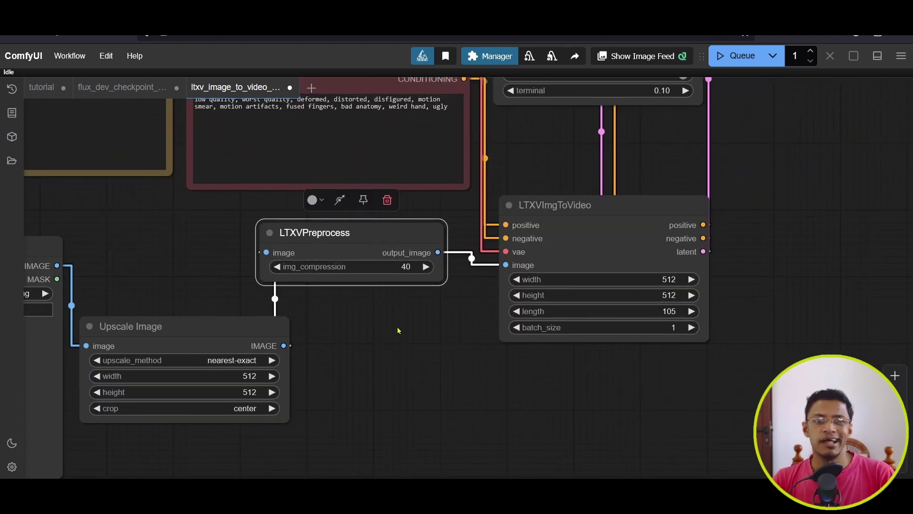
{"action": "left_click_drag", "start_coordinate": [398, 309], "coordinate": [373, 326]}
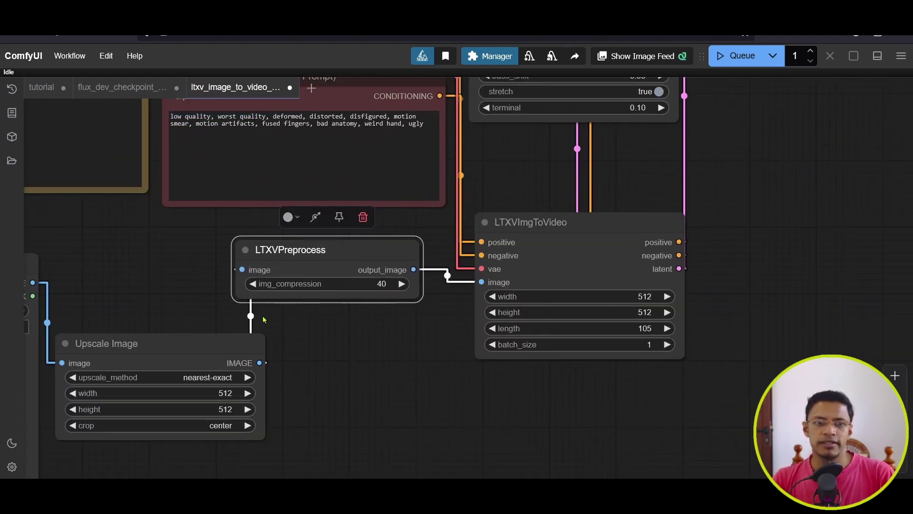
{"action": "mouse_move", "coordinate": [347, 246]}
{"action": "left_mouse_down"}
{"action": "mouse_move", "coordinate": [359, 270]}
{"action": "mouse_move", "coordinate": [353, 261]}
{"action": "left_mouse_up"}
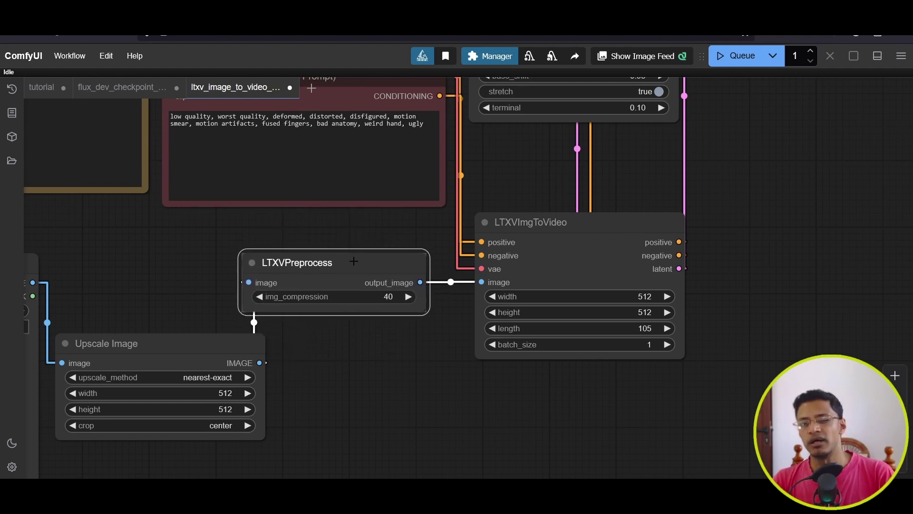
{"action": "left_click_drag", "start_coordinate": [354, 261], "coordinate": [354, 261]}
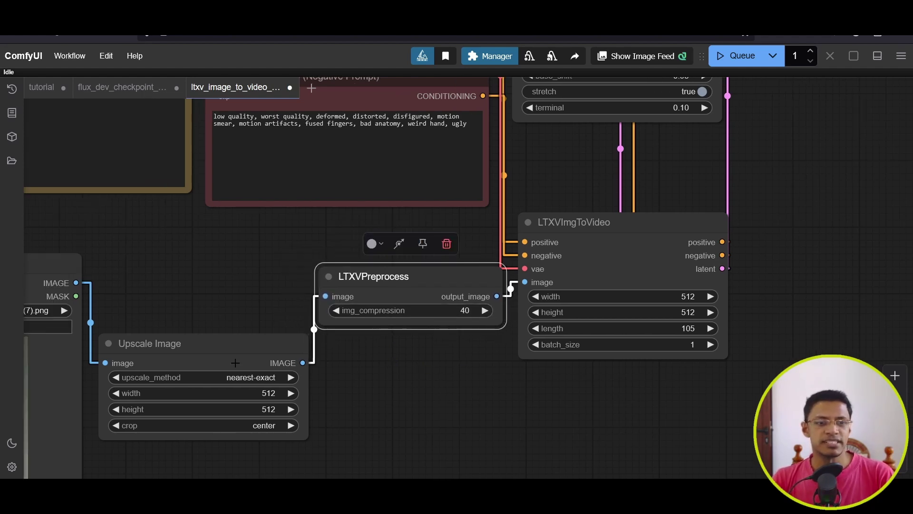
Line up Upscale Image to feed LTXVPreprocess (img_compression 40), which feeds LTXVImgToVideo.
{"action": "left_click_drag", "start_coordinate": [241, 362], "coordinate": [227, 355]}
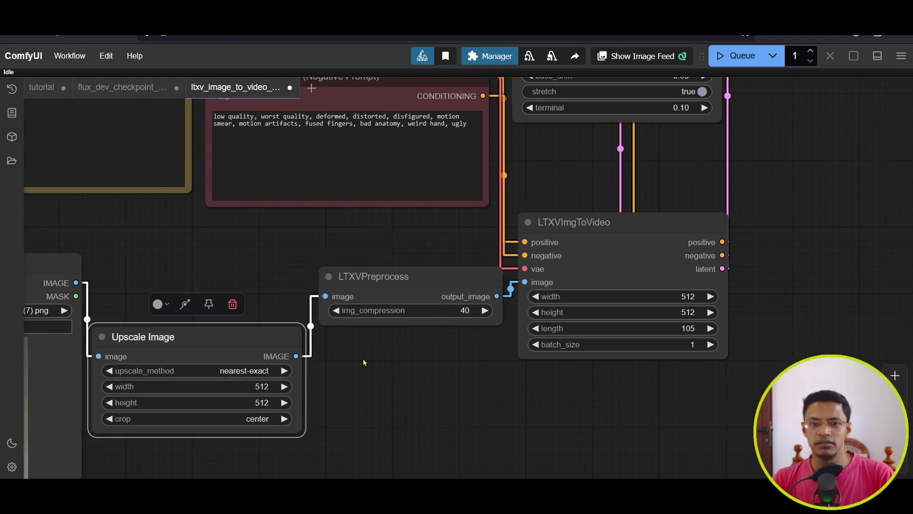
{"action": "left_click_drag", "start_coordinate": [431, 344], "coordinate": [152, 477]}
{"action": "left_click_drag", "start_coordinate": [463, 271], "coordinate": [635, 350]}
{"action": "scroll", "coordinate": [605, 354], "scroll_direction": "down", "scroll_amount": 3}
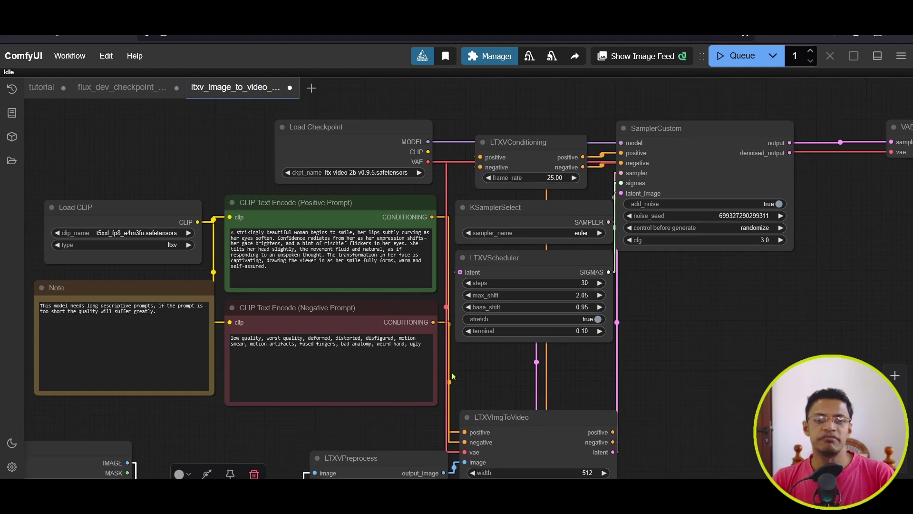
{"action": "left_click_drag", "start_coordinate": [378, 442], "coordinate": [401, 383]}
{"action": "scroll", "coordinate": [403, 245], "scroll_direction": "up", "scroll_amount": 3}
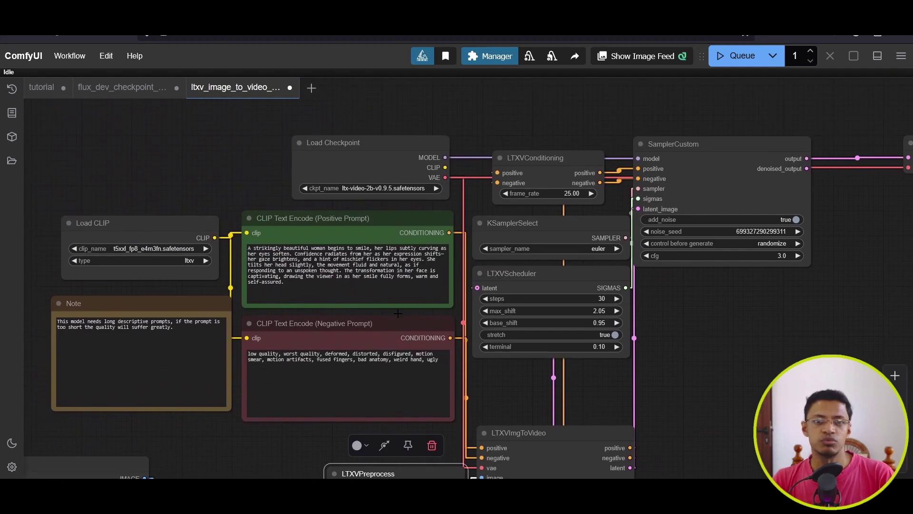
{"action": "scroll", "coordinate": [389, 257], "scroll_direction": "up", "scroll_amount": 3}
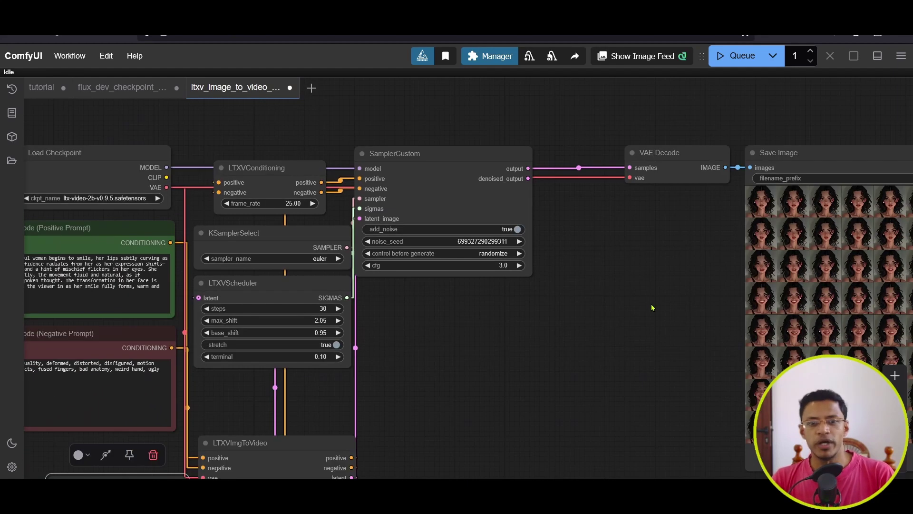
{"action": "left_click_drag", "start_coordinate": [652, 308], "coordinate": [231, 276]}
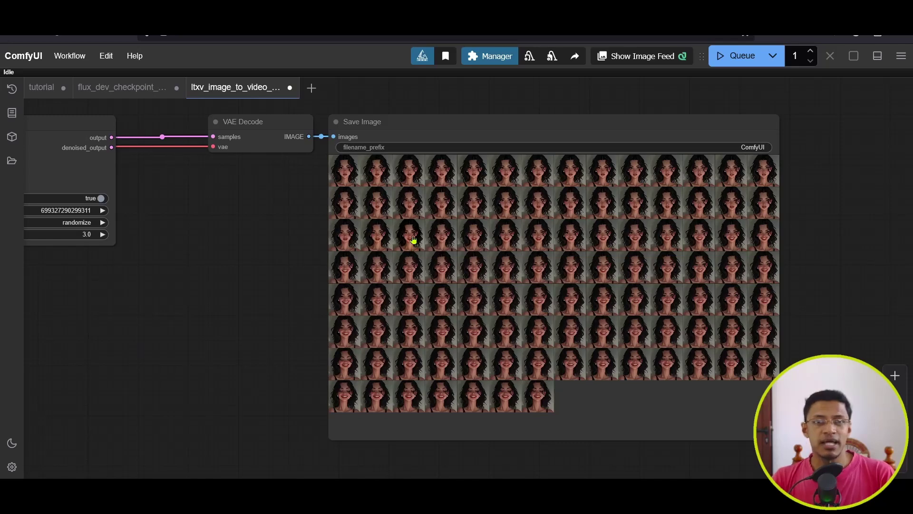
Open the first generated frame in the Save Image preview.
{"action": "left_click_drag", "start_coordinate": [283, 252], "coordinate": [216, 252]}
{"action": "left_click", "coordinate": [276, 171]}
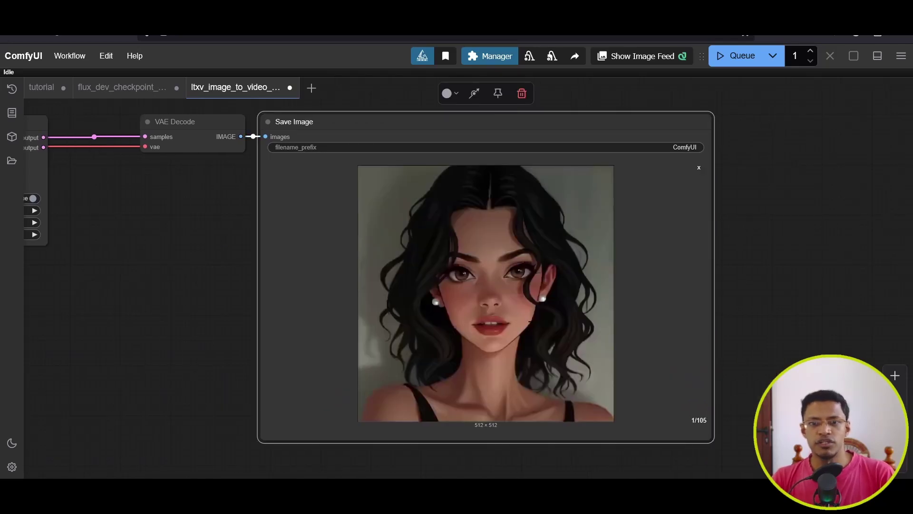
{"action": "scroll", "coordinate": [132, 312], "scroll_direction": "down", "scroll_amount": 8}
{"action": "left_click_drag", "start_coordinate": [133, 312], "coordinate": [693, 204]}
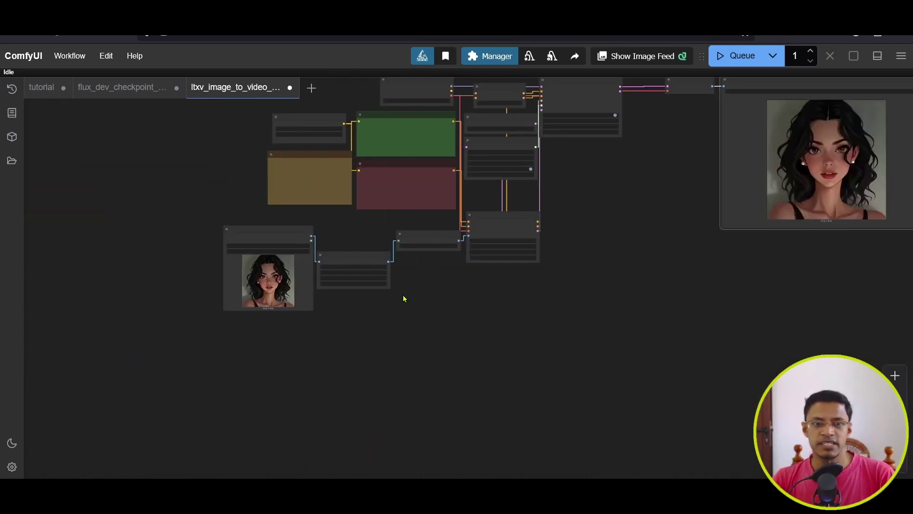
{"action": "left_click_drag", "start_coordinate": [800, 165], "coordinate": [387, 298]}
{"action": "scroll", "coordinate": [387, 298], "scroll_direction": "up", "scroll_amount": 6}
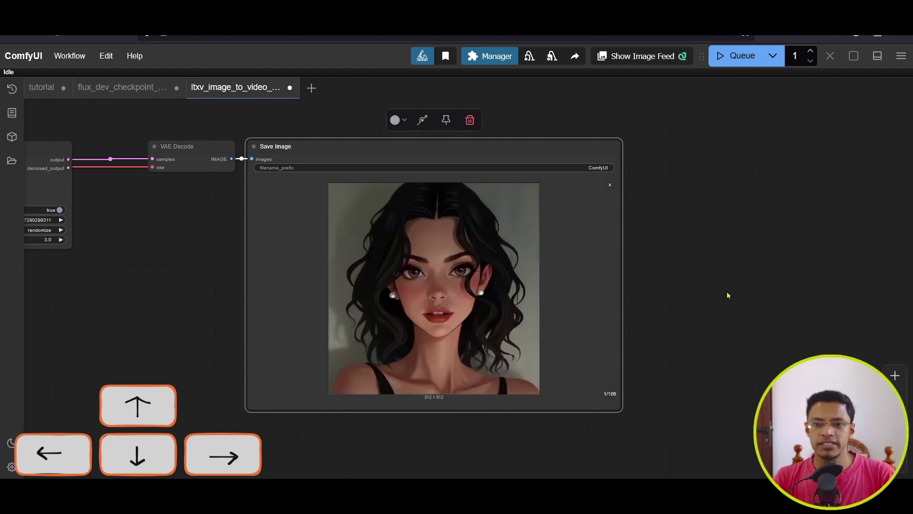
Step through the 105 video frames, zooming in and out, ending on frame 43.
{"action": "key", "text": "Right"}
{"action": "key", "text": "Right"}
{"action": "key", "text": "Right"}
{"action": "key", "text": "Right"}
{"action": "key", "text": "Right"}
{"action": "key", "text": "Right"}
{"action": "key", "text": "Right"}
{"action": "key", "text": "Right"}
{"action": "key", "text": "Right"}
{"action": "key", "text": "Right"}
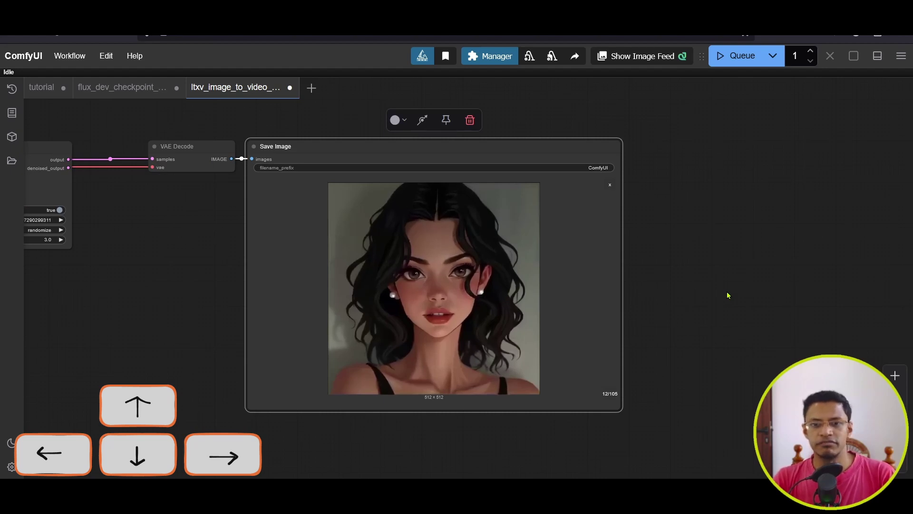
{"action": "key", "text": "Right"}
{"action": "key", "text": "Right"}
{"action": "key", "text": "Right"}
{"action": "key", "text": "Right"}
{"action": "key", "text": "Right"}
{"action": "key", "text": "Right"}
{"action": "key", "text": "Right"}
{"action": "scroll", "coordinate": [728, 295], "scroll_direction": "up", "scroll_amount": 8}
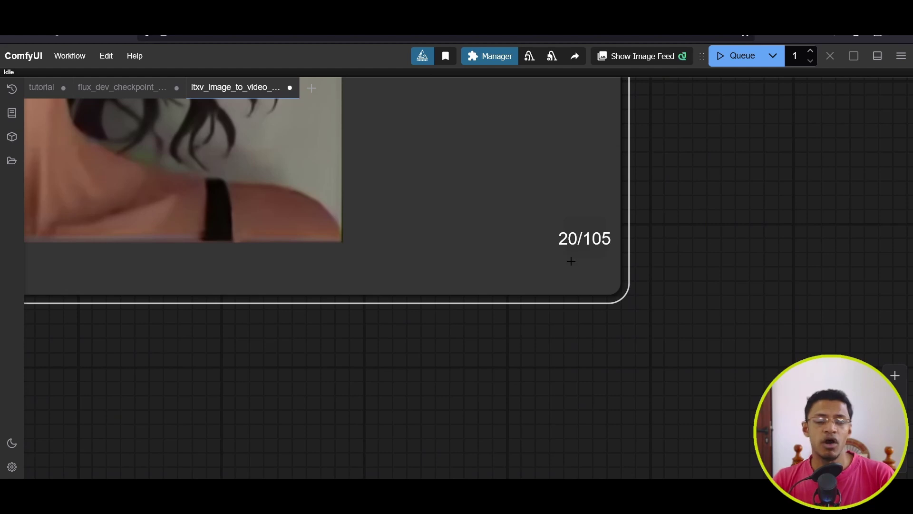
{"action": "scroll", "coordinate": [618, 275], "scroll_direction": "down", "scroll_amount": 5}
{"action": "scroll", "coordinate": [604, 385], "scroll_direction": "up", "scroll_amount": 4}
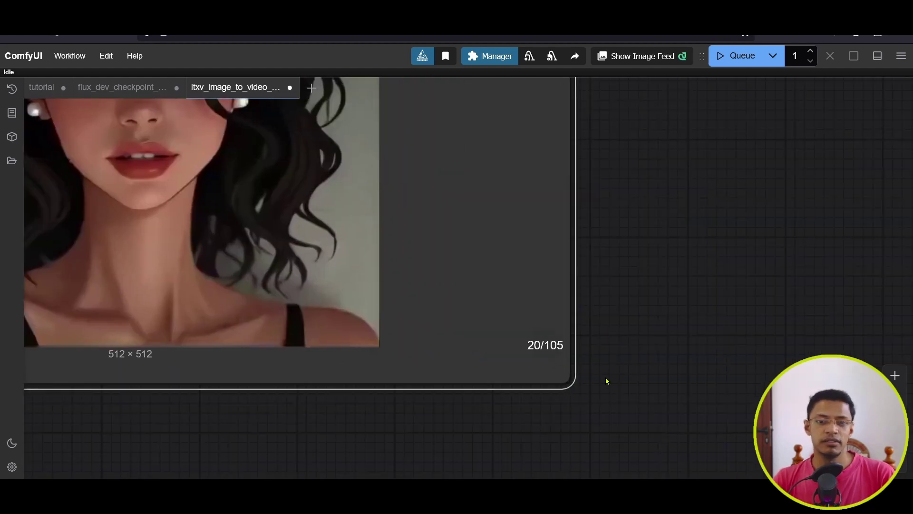
{"action": "scroll", "coordinate": [635, 276], "scroll_direction": "down", "scroll_amount": 6}
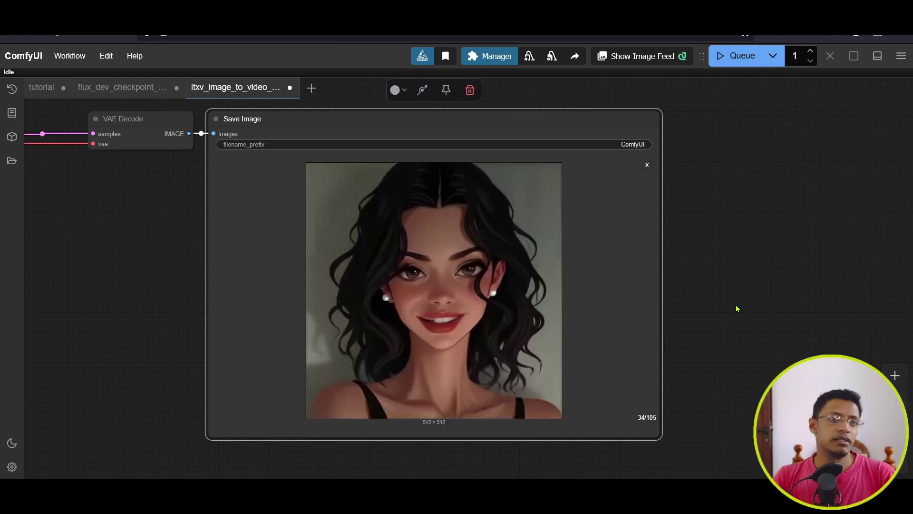
{"action": "left_click_drag", "start_coordinate": [286, 307], "coordinate": [312, 316]}
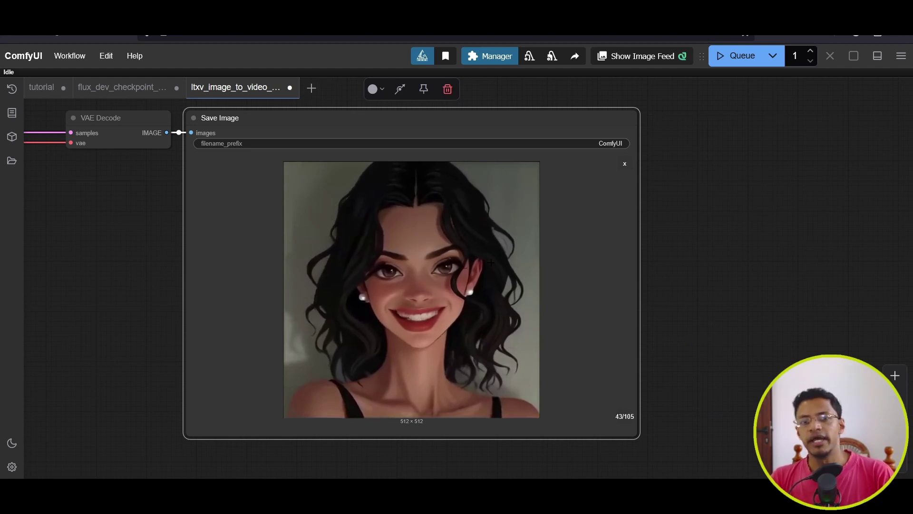
Open the C drive in the file manager.
{"action": "scroll", "coordinate": [562, 318], "scroll_direction": "up", "scroll_amount": 8}
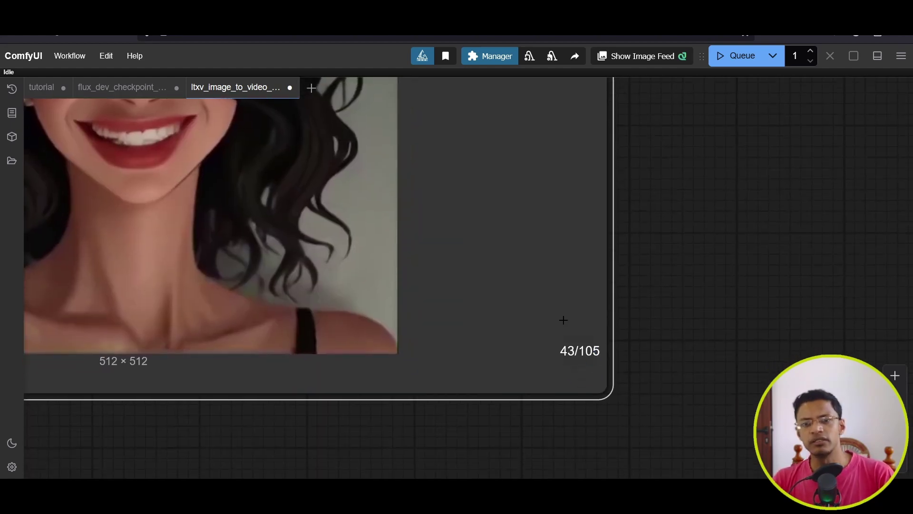
{"action": "scroll", "coordinate": [645, 348], "scroll_direction": "down", "scroll_amount": 6}
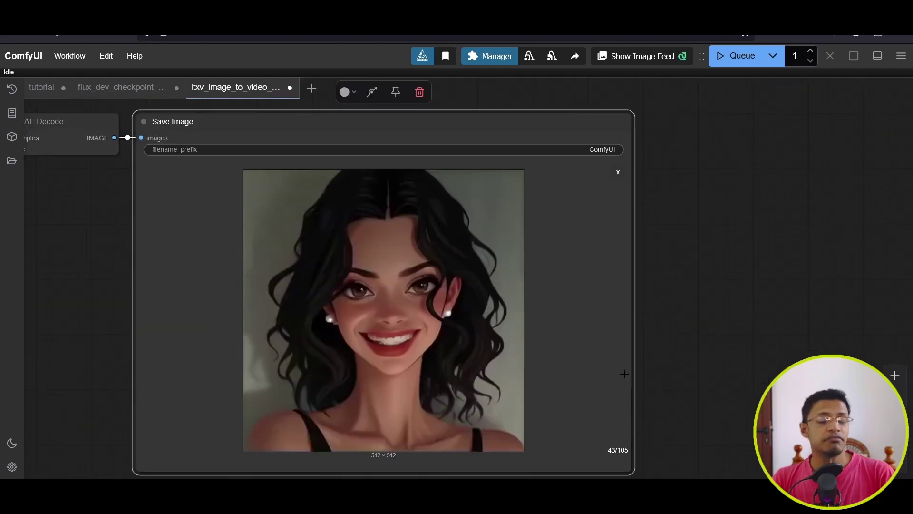
{"action": "scroll", "coordinate": [685, 318], "scroll_direction": "down", "scroll_amount": 2}
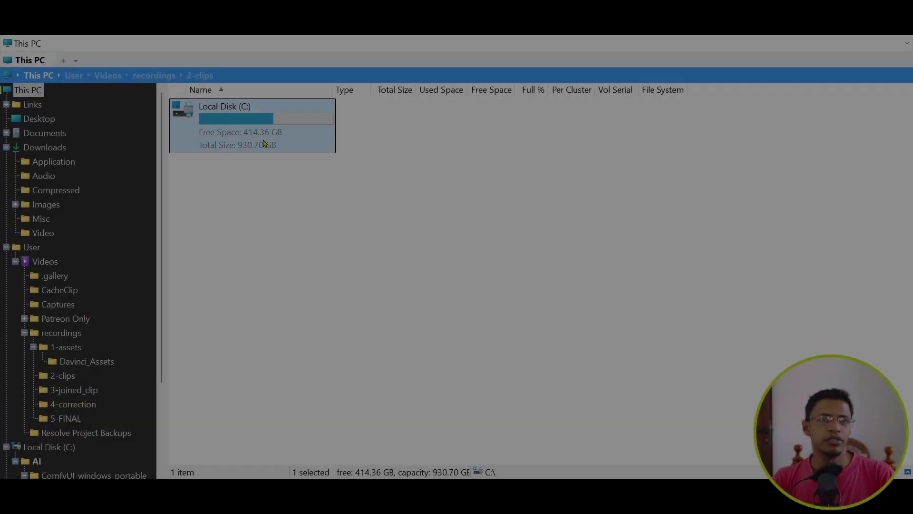
{"action": "double_click", "coordinate": [258, 129]}
Browse to C:\AI\ComfyUI_windows_portable\ComfyUI\output, scroll the 565 saved frames, then return to ComfyUI.
{"action": "double_click", "coordinate": [267, 108]}
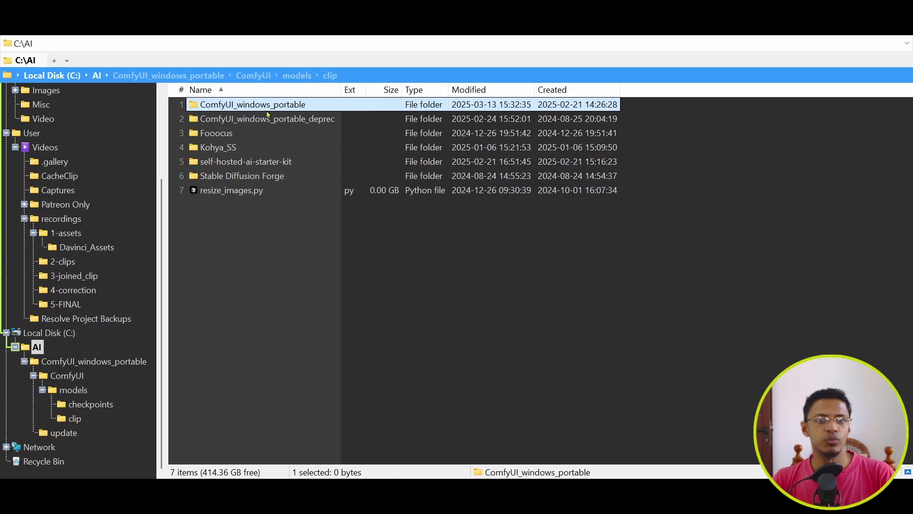
{"action": "double_click", "coordinate": [268, 110]}
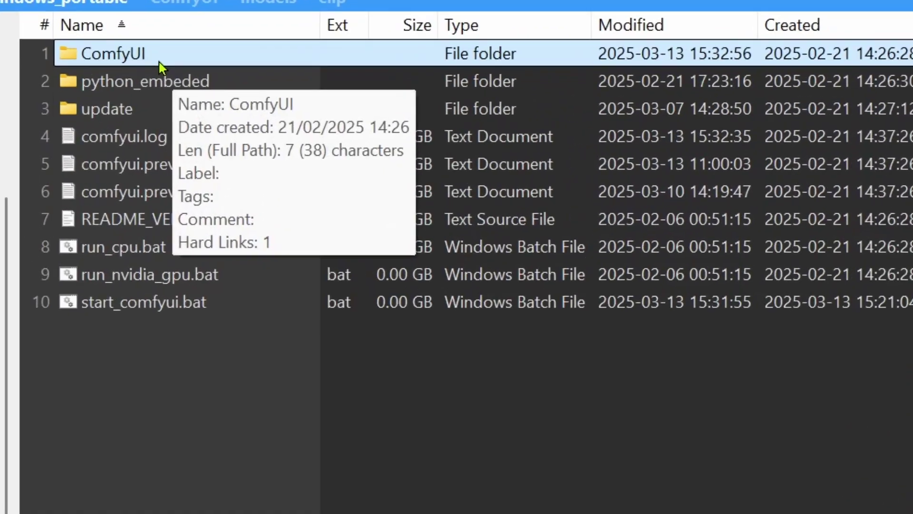
{"action": "double_click", "coordinate": [249, 107]}
{"action": "left_click", "coordinate": [181, 430]}
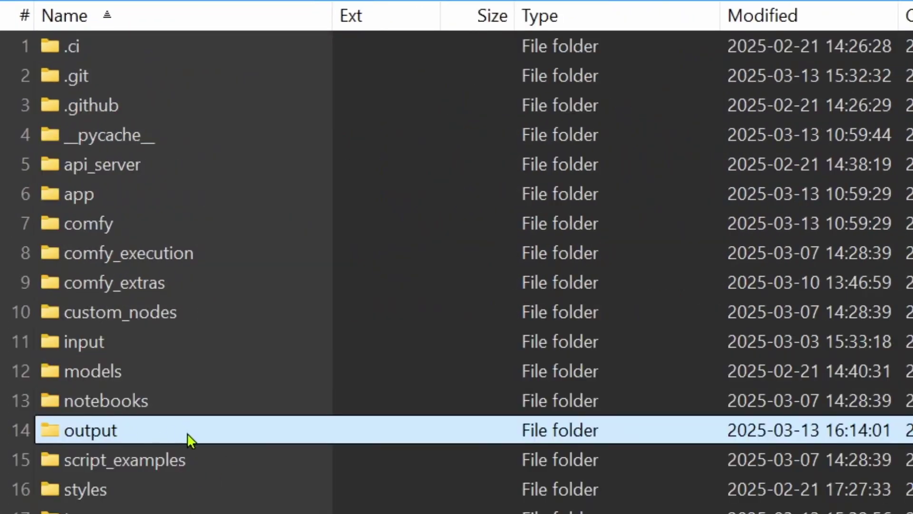
{"action": "double_click", "coordinate": [187, 433]}
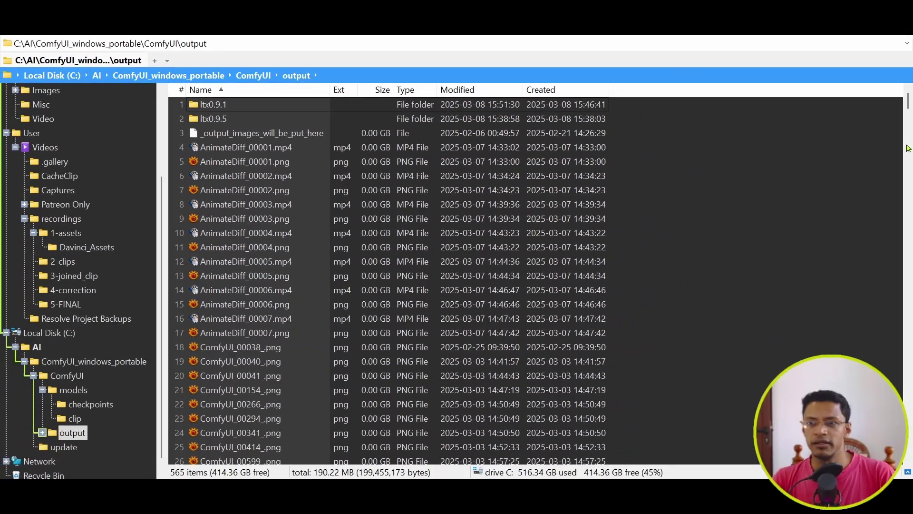
{"action": "left_click_drag", "start_coordinate": [909, 104], "coordinate": [909, 452]}
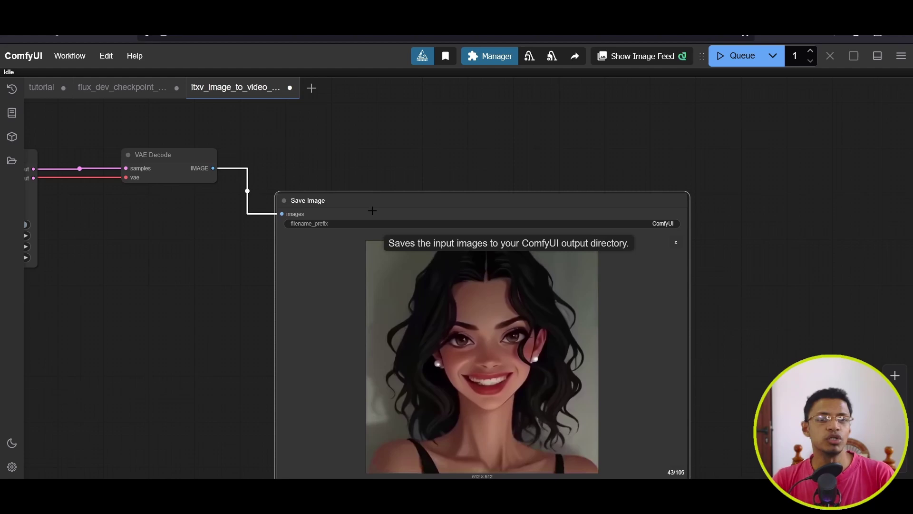
{"action": "left_click_drag", "start_coordinate": [371, 202], "coordinate": [341, 218]}
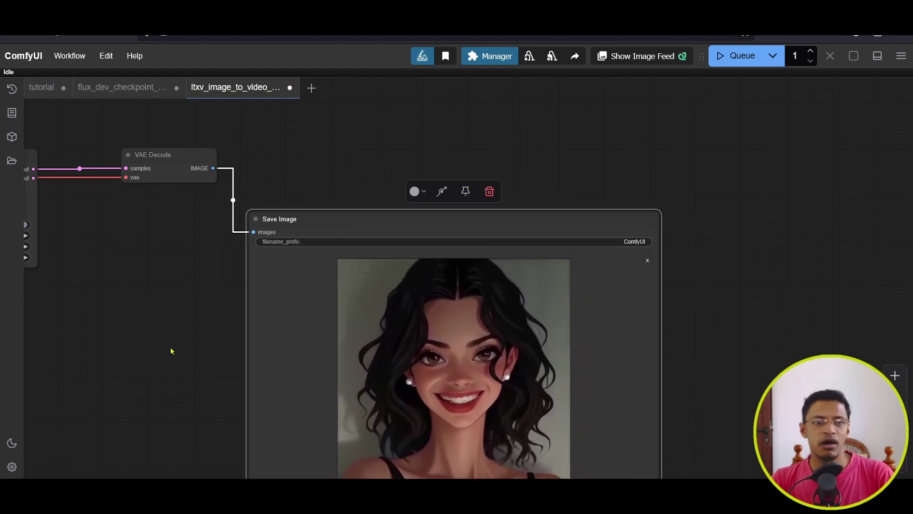
{"action": "left_click_drag", "start_coordinate": [144, 309], "coordinate": [533, 313]}
{"action": "scroll", "coordinate": [346, 290], "scroll_direction": "up", "scroll_amount": 6}
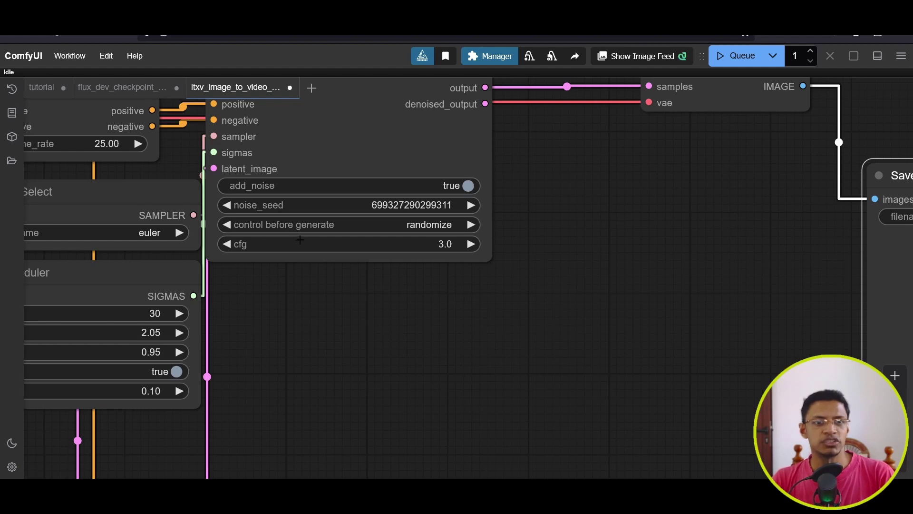
{"action": "left_click", "coordinate": [428, 224]}
{"action": "left_click", "coordinate": [433, 229]}
{"action": "scroll", "coordinate": [512, 272], "scroll_direction": "down", "scroll_amount": 4}
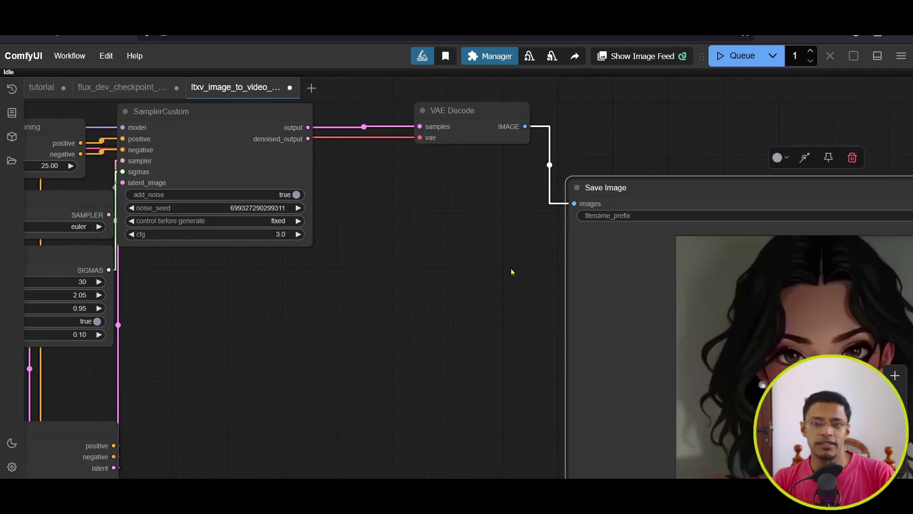
Rerun the workflow and drag a new link from VAE Decode's IMAGE output.
{"action": "left_click", "coordinate": [736, 57]}
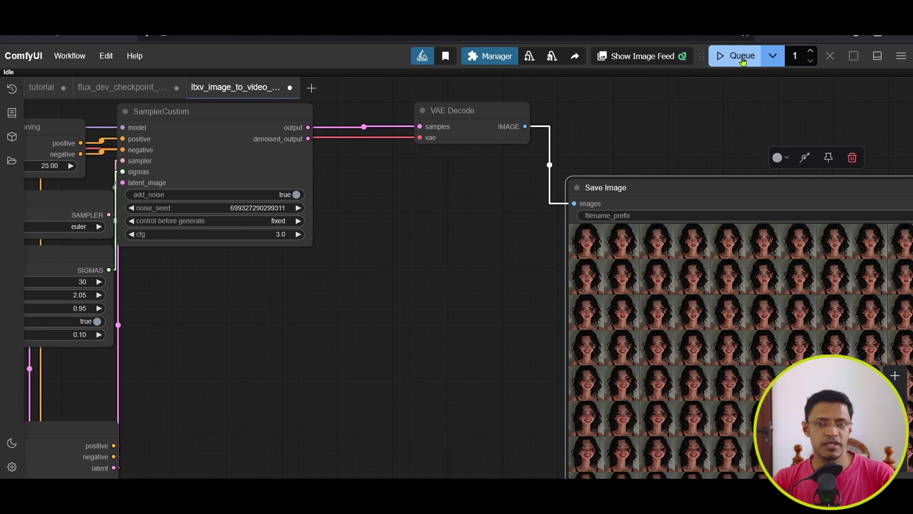
{"action": "scroll", "coordinate": [522, 268], "scroll_direction": "down", "scroll_amount": 5}
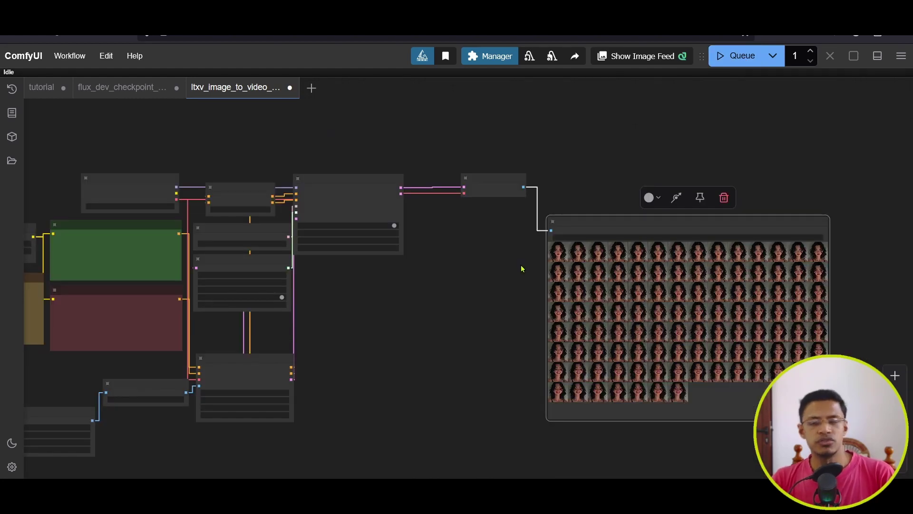
{"action": "left_click_drag", "start_coordinate": [620, 166], "coordinate": [461, 232]}
{"action": "scroll", "coordinate": [457, 231], "scroll_direction": "up", "scroll_amount": 6}
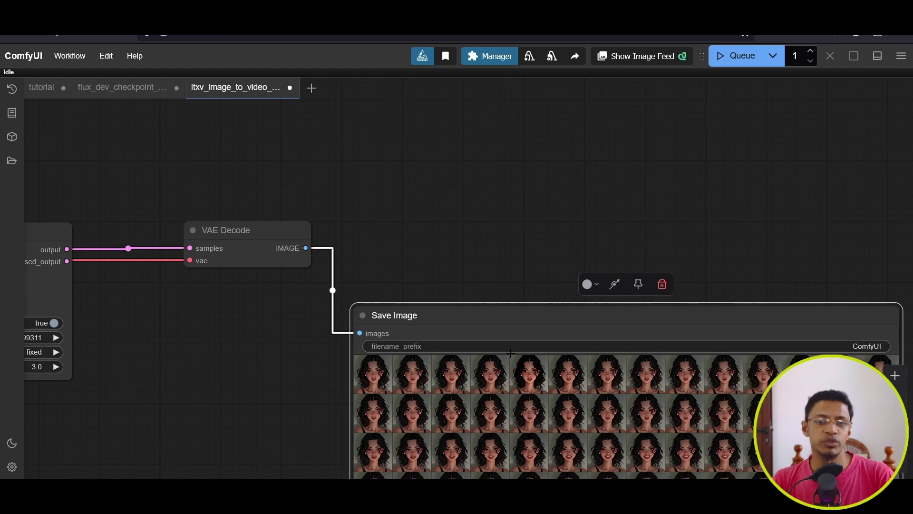
{"action": "mouse_move", "coordinate": [463, 330]}
{"action": "left_mouse_down"}
{"action": "mouse_move", "coordinate": [509, 217]}
{"action": "mouse_move", "coordinate": [487, 328]}
{"action": "mouse_move", "coordinate": [452, 329]}
{"action": "left_mouse_up"}
{"action": "left_click_drag", "start_coordinate": [305, 248], "coordinate": [523, 170]}
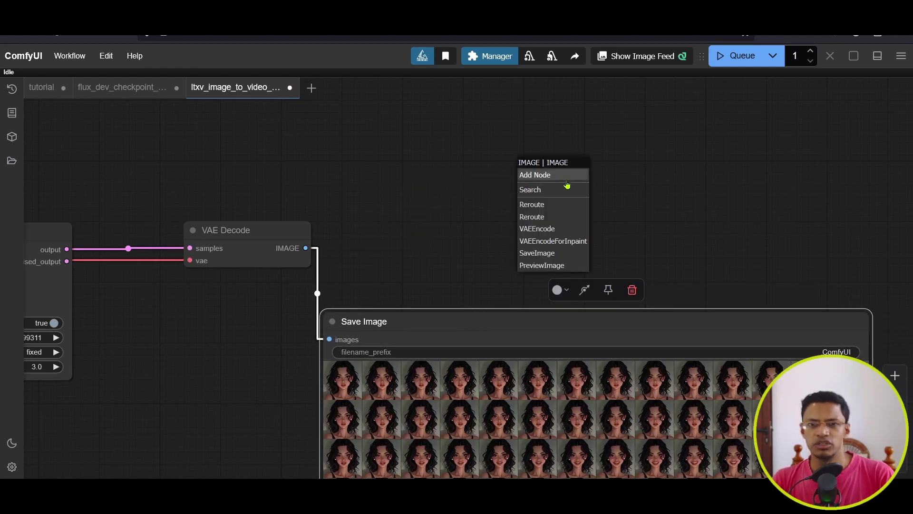
Add an ImageFromBatch node on the VAE Decode link by searching 'batch'.
{"action": "left_click", "coordinate": [562, 192]}
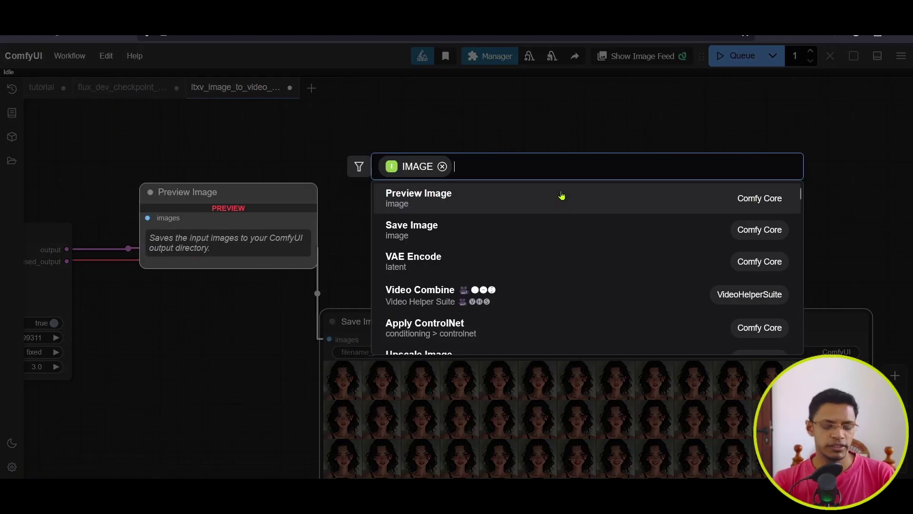
{"action": "type", "text": "batch"}
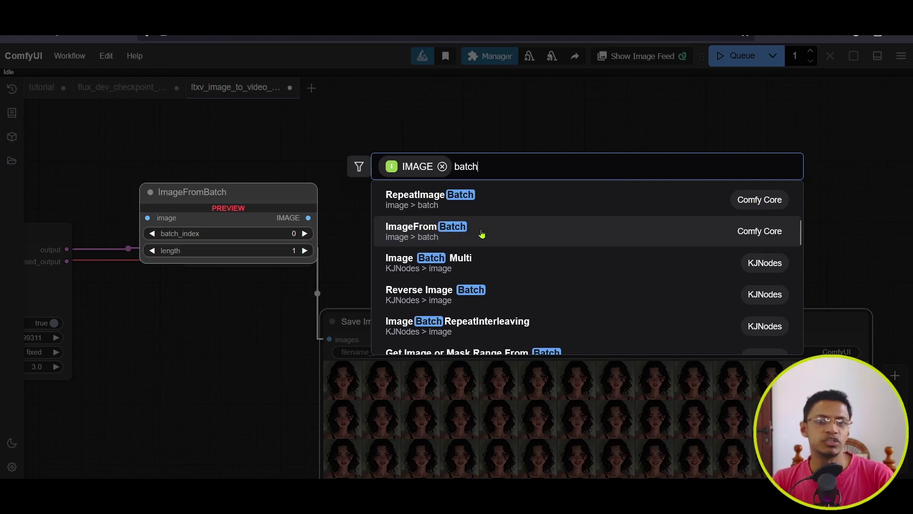
{"action": "left_click", "coordinate": [500, 235]}
{"action": "left_click_drag", "start_coordinate": [609, 166], "coordinate": [518, 167]}
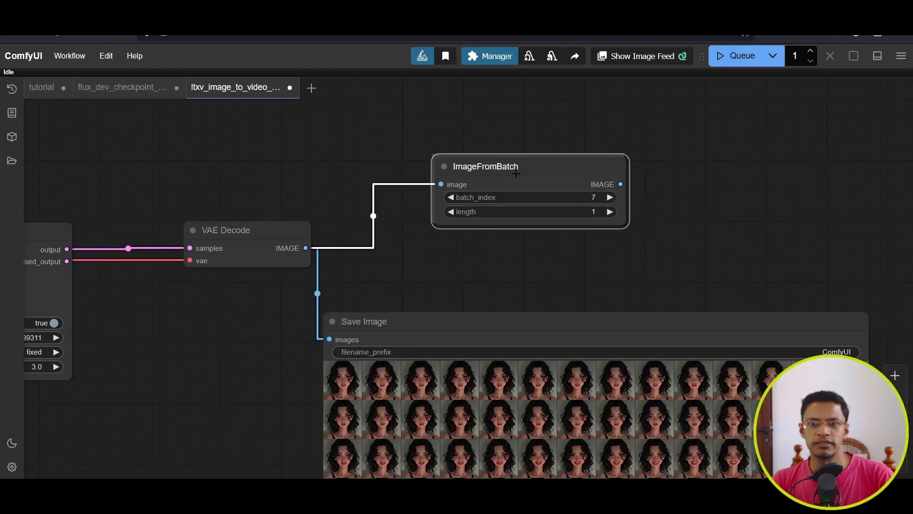
{"action": "scroll", "coordinate": [602, 236], "scroll_direction": "up", "scroll_amount": 4}
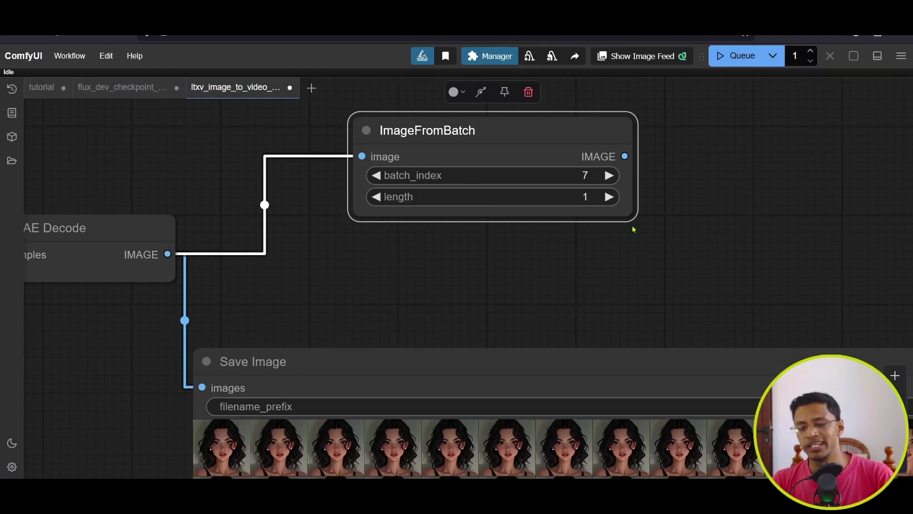
{"action": "scroll", "coordinate": [754, 260], "scroll_direction": "down", "scroll_amount": 9}
{"action": "left_click_drag", "start_coordinate": [806, 310], "coordinate": [628, 157]}
Set ImageFromBatch's batch_index to 45, leaving length at 1.
{"action": "left_click", "coordinate": [354, 187]}
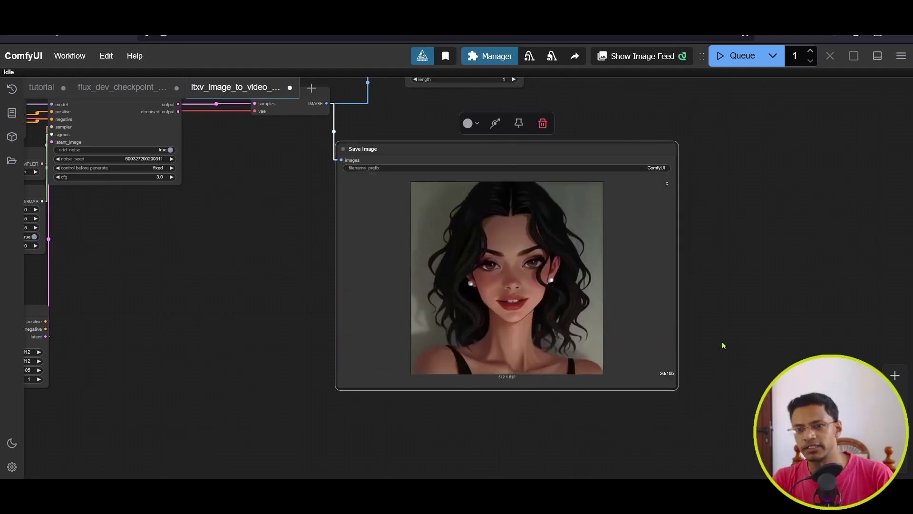
{"action": "scroll", "coordinate": [686, 362], "scroll_direction": "up", "scroll_amount": 6}
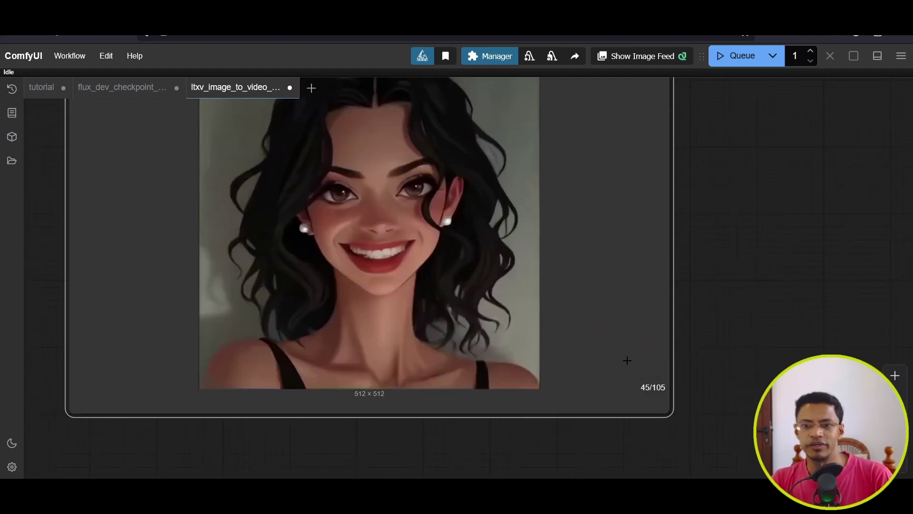
{"action": "left_click_drag", "start_coordinate": [724, 123], "coordinate": [744, 372]}
{"action": "left_click_drag", "start_coordinate": [429, 90], "coordinate": [496, 251]}
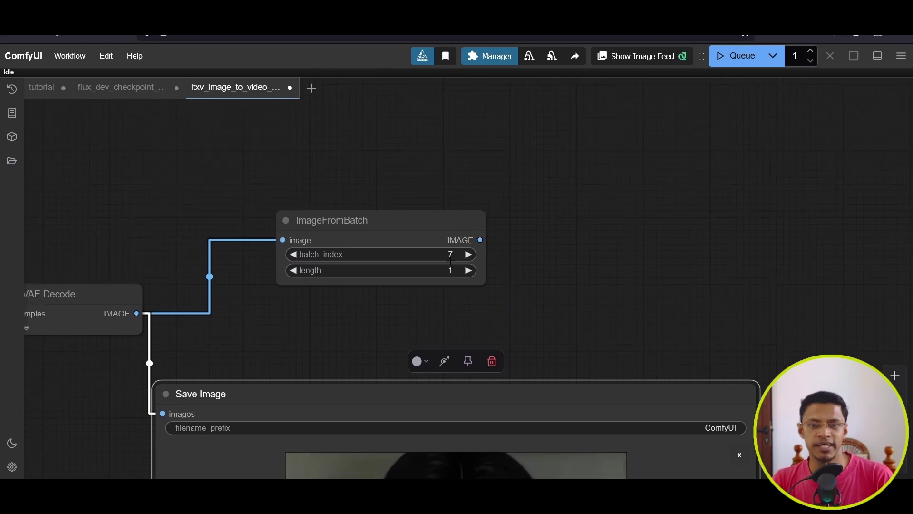
{"action": "left_click", "coordinate": [451, 256]}
{"action": "type", "text": "45"}
{"action": "key", "text": "Return"}
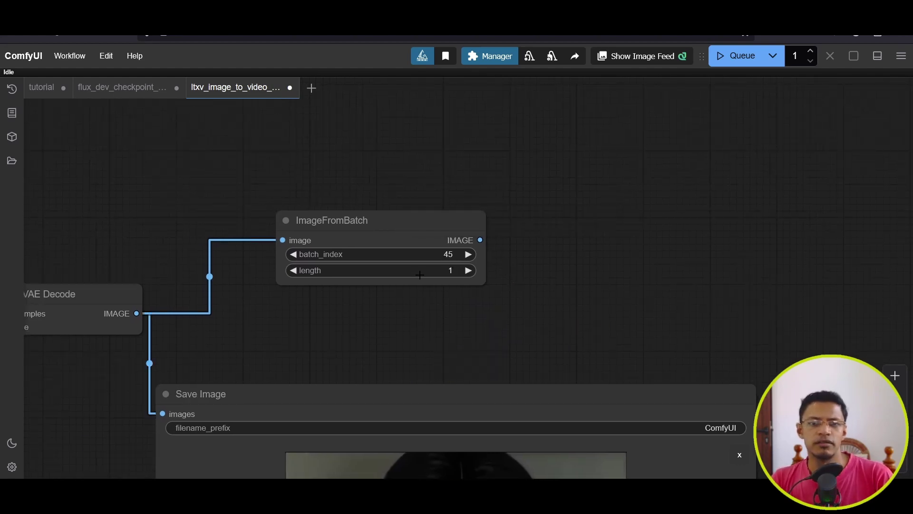
{"action": "left_click_drag", "start_coordinate": [426, 220], "coordinate": [359, 159]}
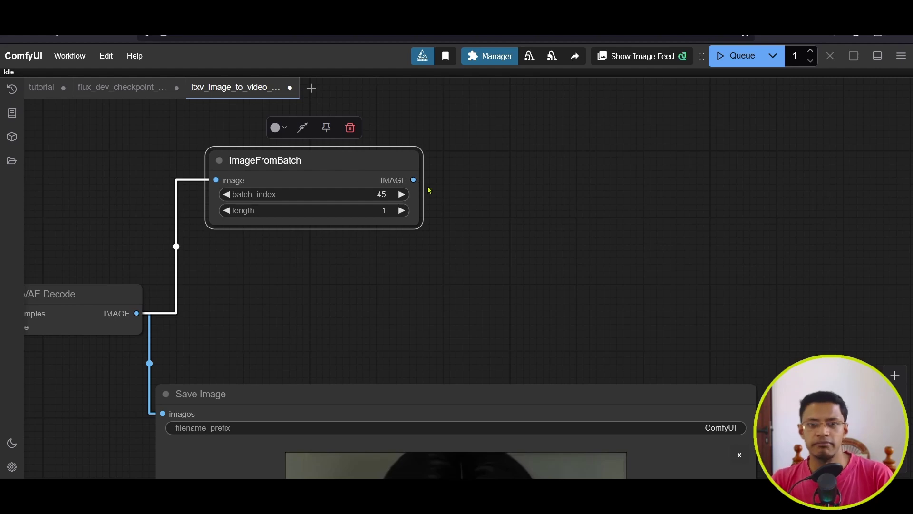
Connect a Preview Image node to ImageFromBatch's output and place it to its right.
{"action": "left_click_drag", "start_coordinate": [413, 179], "coordinate": [764, 181]}
{"action": "left_click", "coordinate": [795, 269]}
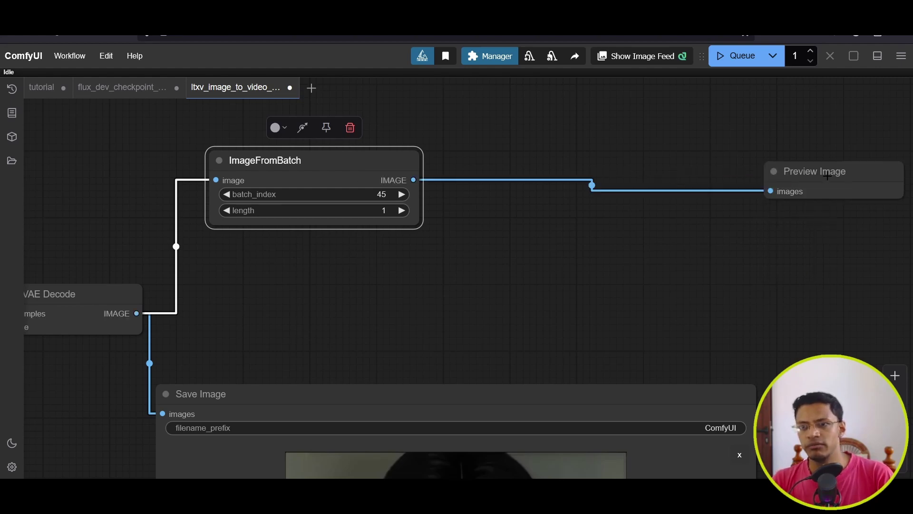
{"action": "left_click_drag", "start_coordinate": [827, 176], "coordinate": [700, 158]}
{"action": "left_click", "coordinate": [742, 56]}
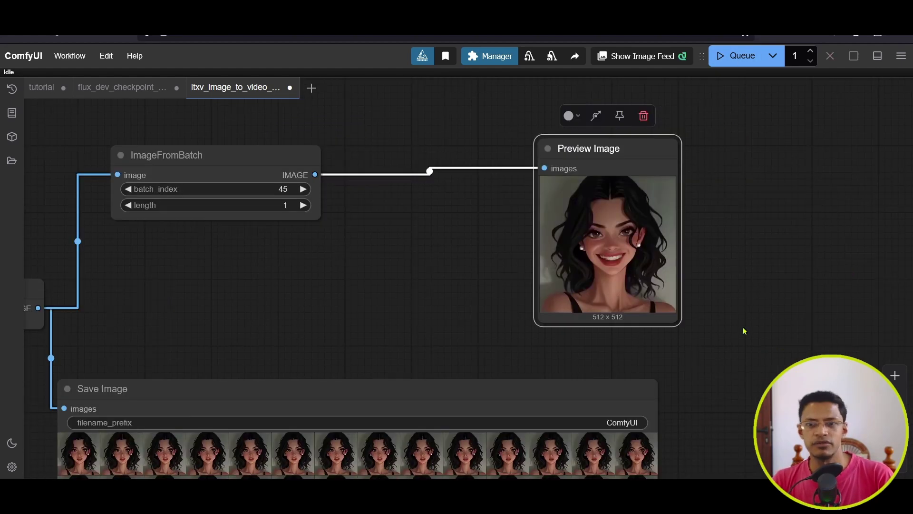
{"action": "left_click_drag", "start_coordinate": [745, 331], "coordinate": [693, 308]}
{"action": "left_click_drag", "start_coordinate": [566, 133], "coordinate": [653, 142]}
{"action": "left_click_drag", "start_coordinate": [823, 219], "coordinate": [632, 227]}
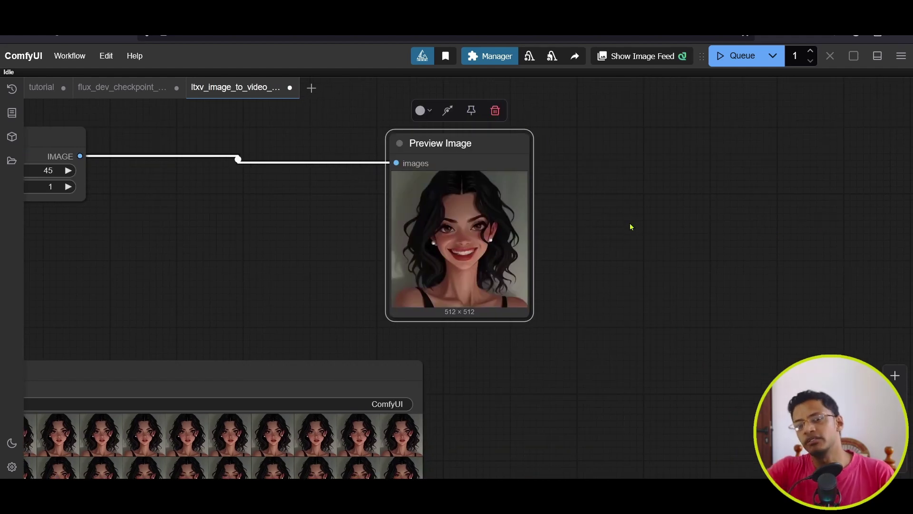
{"action": "scroll", "coordinate": [595, 238], "scroll_direction": "down", "scroll_amount": 1}
{"action": "left_click_drag", "start_coordinate": [221, 220], "coordinate": [322, 223]}
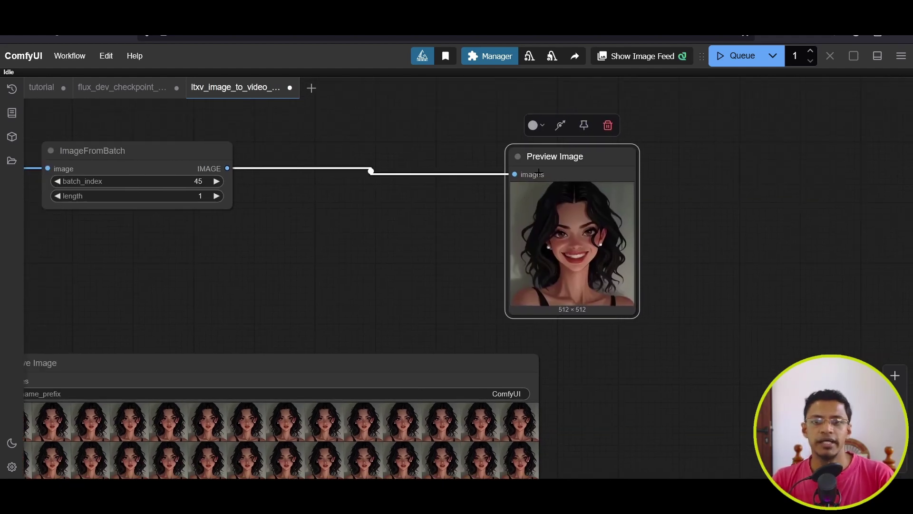
{"action": "left_click_drag", "start_coordinate": [422, 275], "coordinate": [606, 275]}
{"action": "scroll", "coordinate": [606, 276], "scroll_direction": "down", "scroll_amount": 9}
{"action": "scroll", "coordinate": [315, 272], "scroll_direction": "up", "scroll_amount": 14}
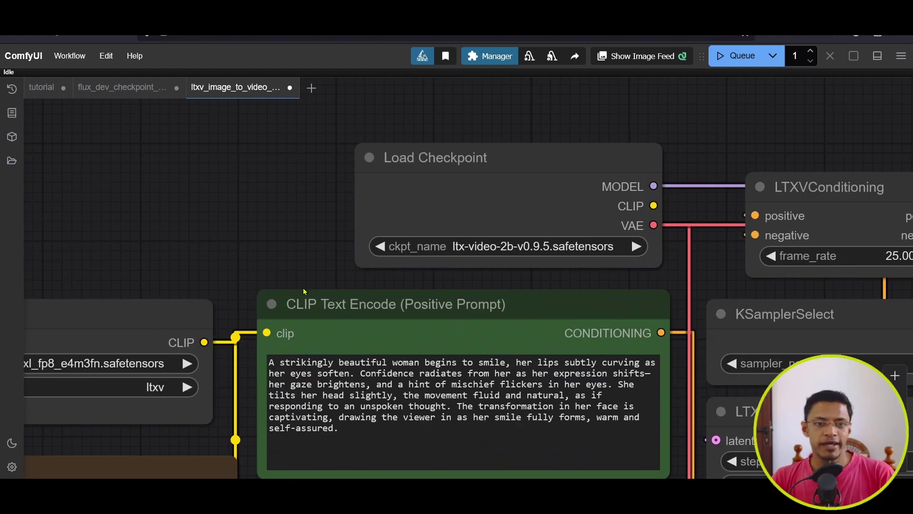
{"action": "left_click_drag", "start_coordinate": [304, 289], "coordinate": [222, 192]}
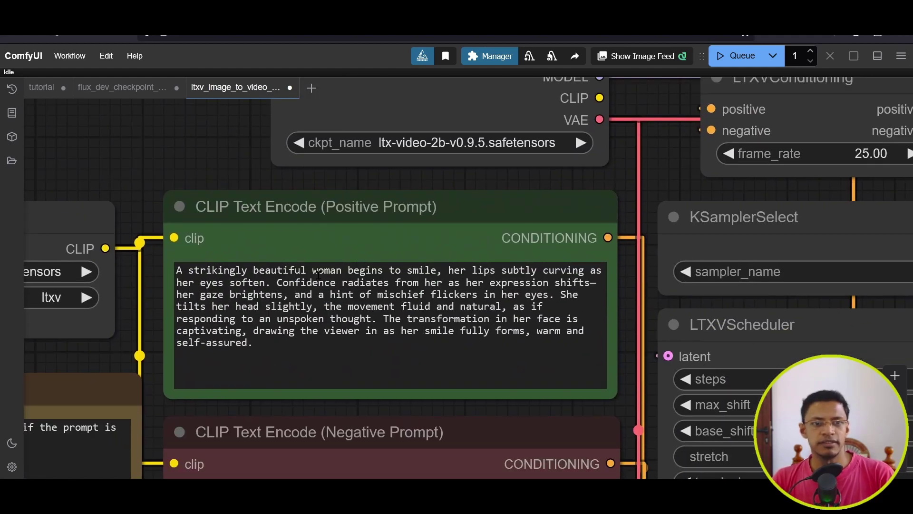
{"action": "double_click", "coordinate": [421, 271]}
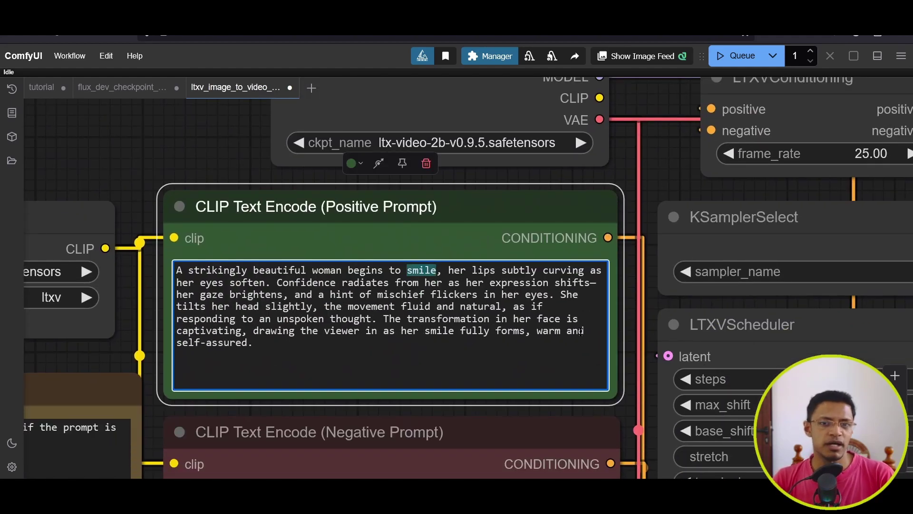
{"action": "left_click_drag", "start_coordinate": [277, 282], "coordinate": [150, 258]}
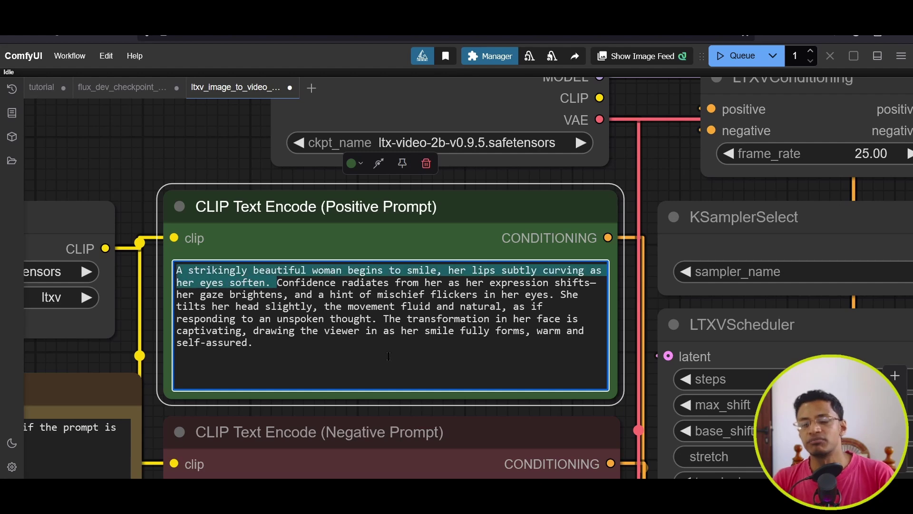
{"action": "left_click_drag", "start_coordinate": [403, 385], "coordinate": [402, 331]}
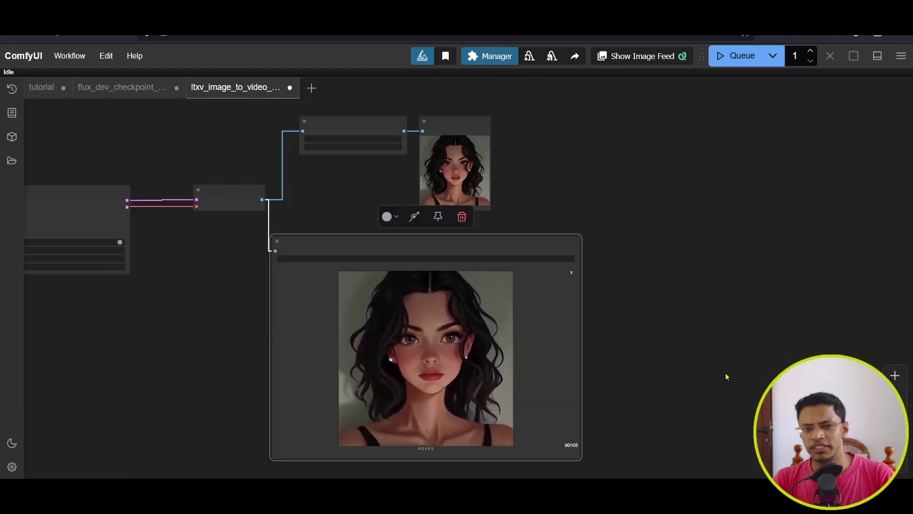
Navigate from the video preview back to the frame picker and preview nodes.
{"action": "scroll", "coordinate": [466, 300], "scroll_direction": "up", "scroll_amount": 5}
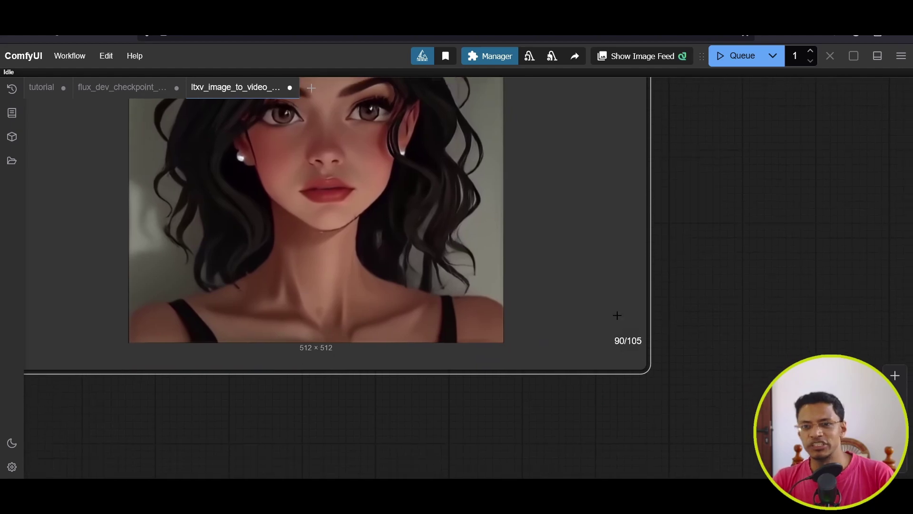
{"action": "scroll", "coordinate": [722, 295], "scroll_direction": "down", "scroll_amount": 8}
{"action": "scroll", "coordinate": [773, 250], "scroll_direction": "up", "scroll_amount": 2}
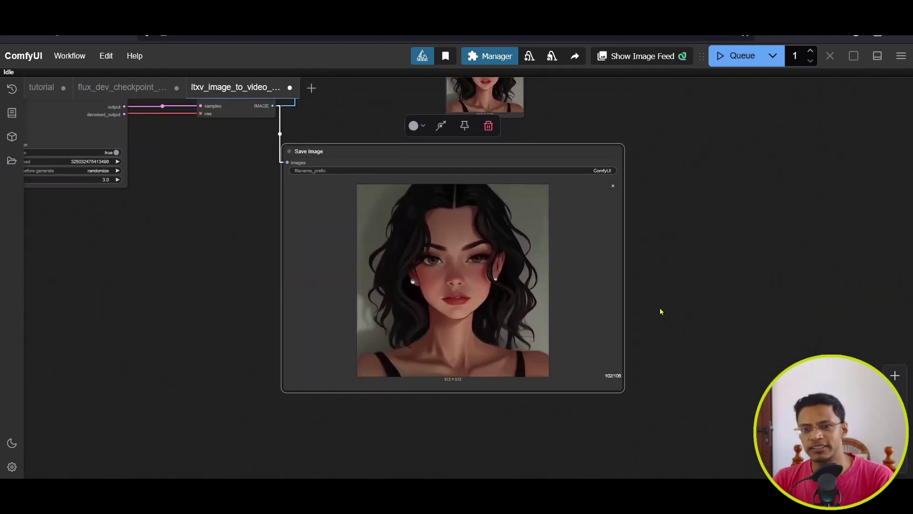
{"action": "scroll", "coordinate": [639, 361], "scroll_direction": "up", "scroll_amount": 3}
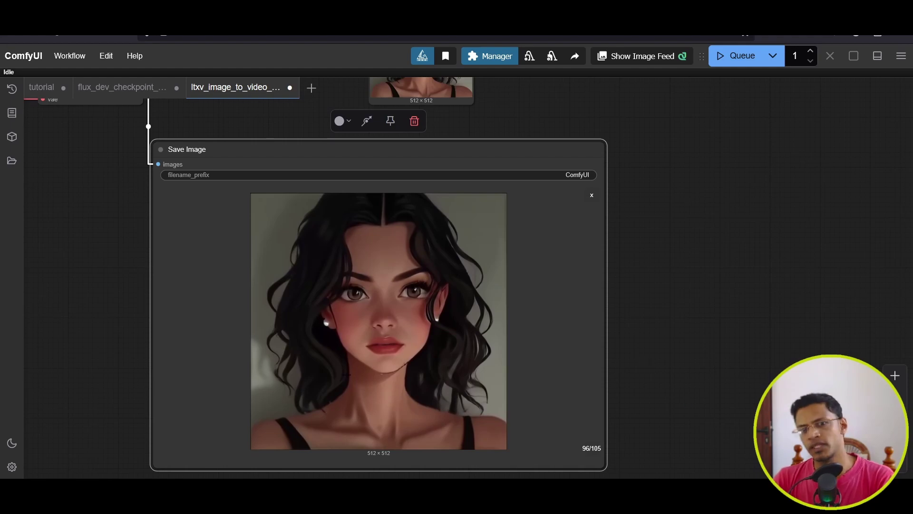
{"action": "scroll", "coordinate": [590, 447], "scroll_direction": "up", "scroll_amount": 3}
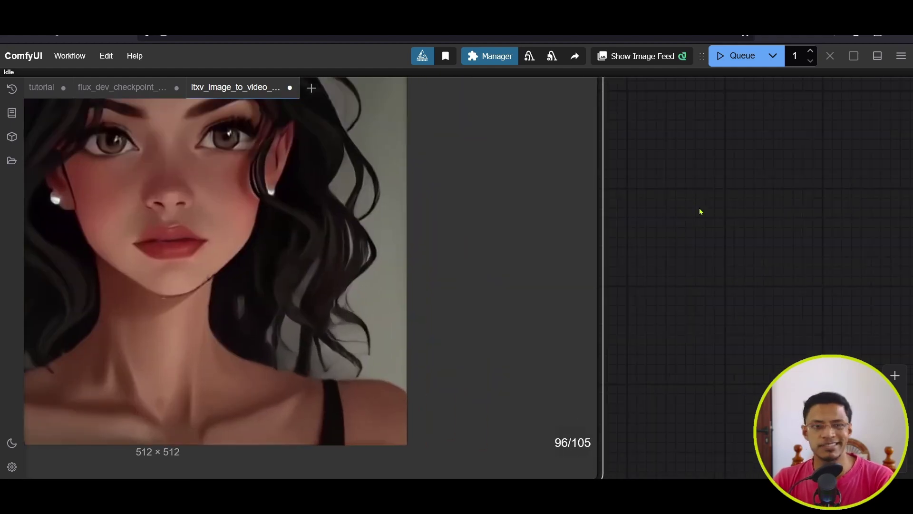
{"action": "left_click_drag", "start_coordinate": [700, 211], "coordinate": [718, 466]}
{"action": "scroll", "coordinate": [583, 287], "scroll_direction": "down", "scroll_amount": 8}
{"action": "left_click_drag", "start_coordinate": [693, 375], "coordinate": [697, 475]}
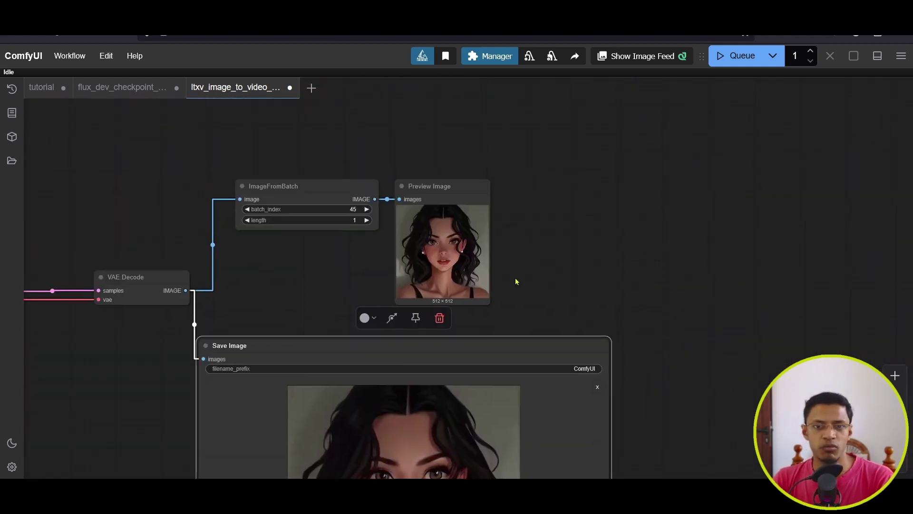
{"action": "scroll", "coordinate": [335, 259], "scroll_direction": "up", "scroll_amount": 5}
Set ImageFromBatch's batch_index to 96 and queue a new run.
{"action": "left_click", "coordinate": [369, 165]}
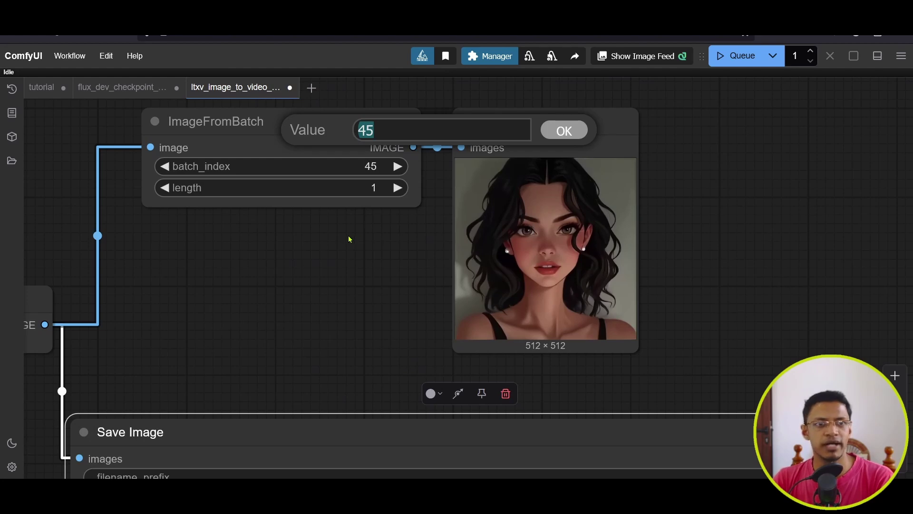
{"action": "type", "text": "96"}
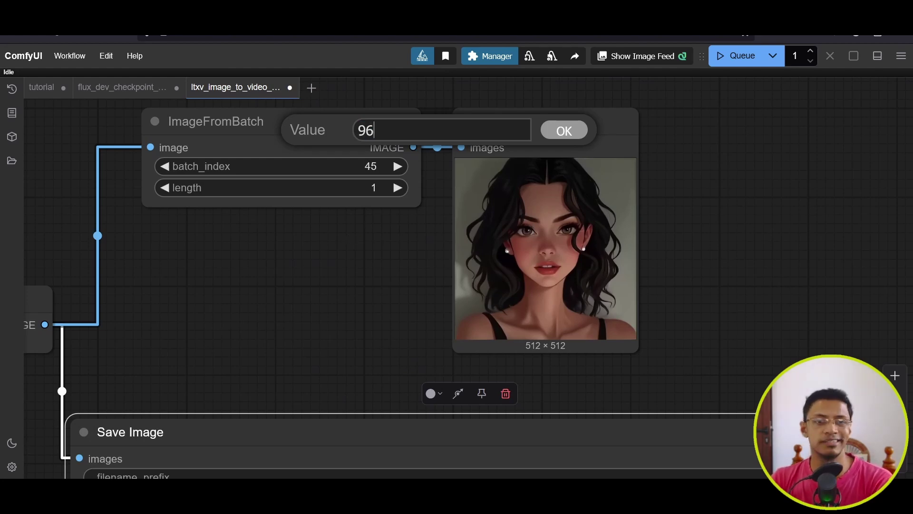
{"action": "key", "text": "Return"}
{"action": "key", "text": "ctrl+Return"}
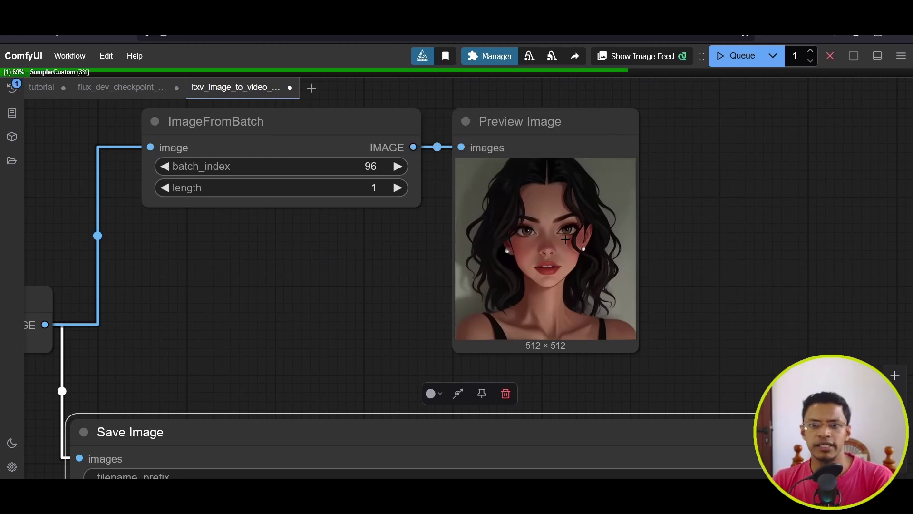
{"action": "left_click_drag", "start_coordinate": [674, 371], "coordinate": [672, 103]}
{"action": "left_click_drag", "start_coordinate": [668, 327], "coordinate": [580, 373]}
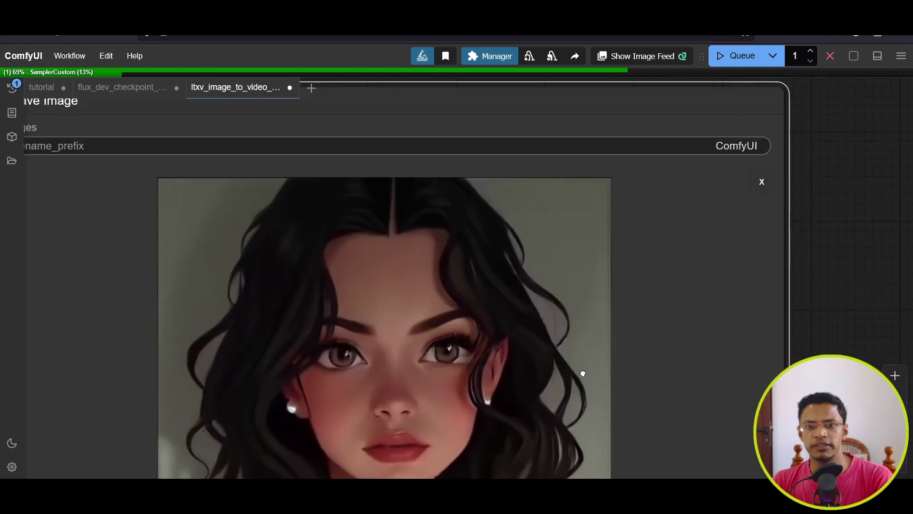
Leave SamplerCustom's seed control before generate on randomize.
{"action": "scroll", "coordinate": [581, 373], "scroll_direction": "down", "scroll_amount": 7}
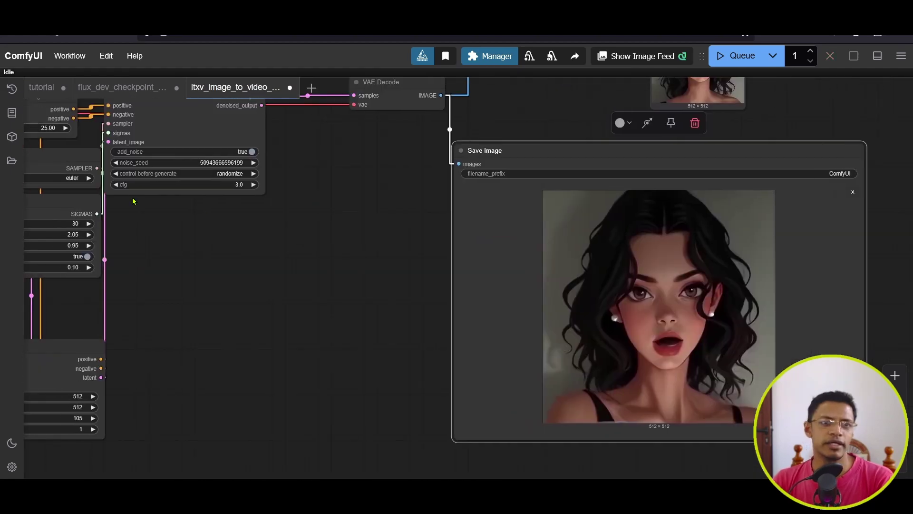
{"action": "left_click_drag", "start_coordinate": [135, 200], "coordinate": [293, 248]}
{"action": "scroll", "coordinate": [294, 247], "scroll_direction": "up", "scroll_amount": 5}
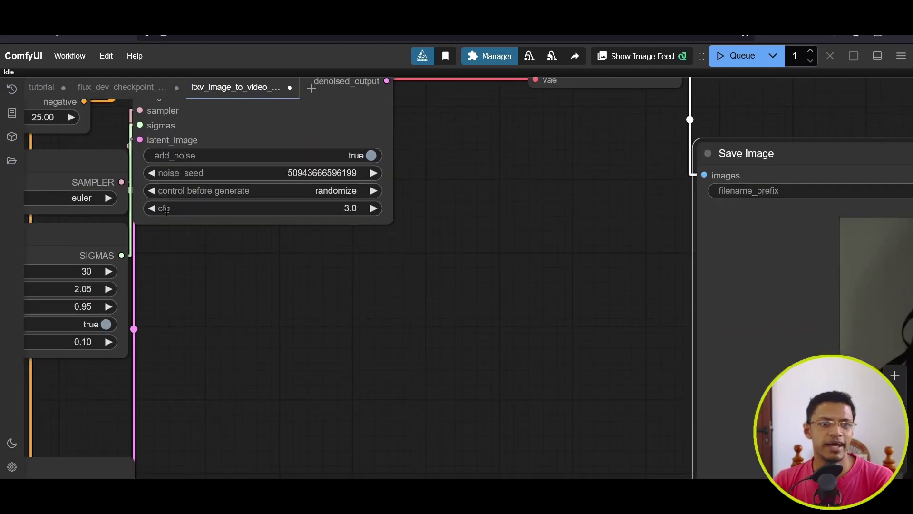
{"action": "left_click", "coordinate": [360, 190]}
{"action": "left_click", "coordinate": [400, 194]}
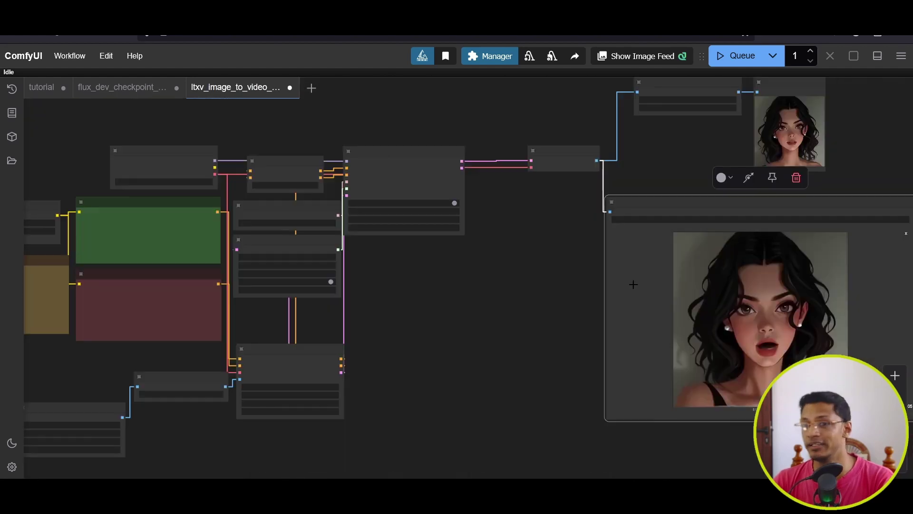
Review the new 105-frame output, then inspect the 636 × 636 source portrait in Load Image.
{"action": "left_click_drag", "start_coordinate": [630, 283], "coordinate": [369, 241]}
{"action": "scroll", "coordinate": [369, 240], "scroll_direction": "up", "scroll_amount": 4}
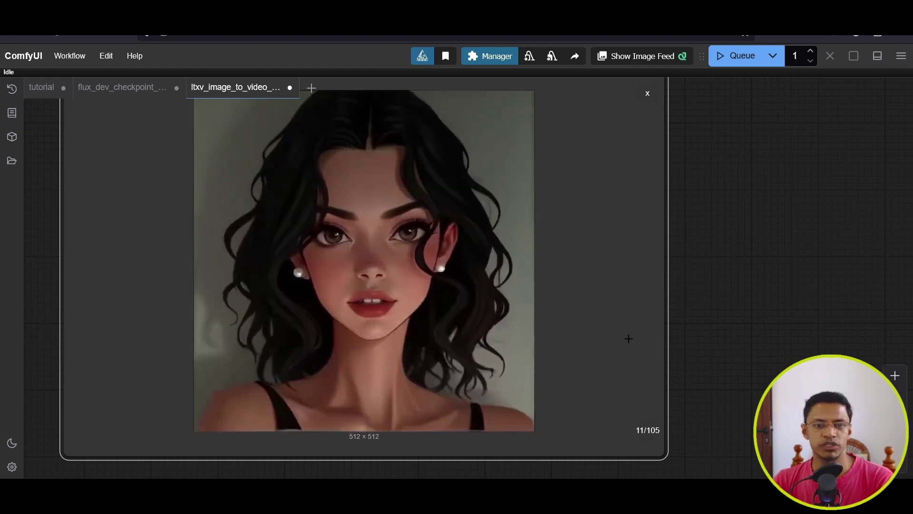
{"action": "left_click", "coordinate": [629, 338]}
{"action": "scroll", "coordinate": [515, 381], "scroll_direction": "up", "scroll_amount": 5}
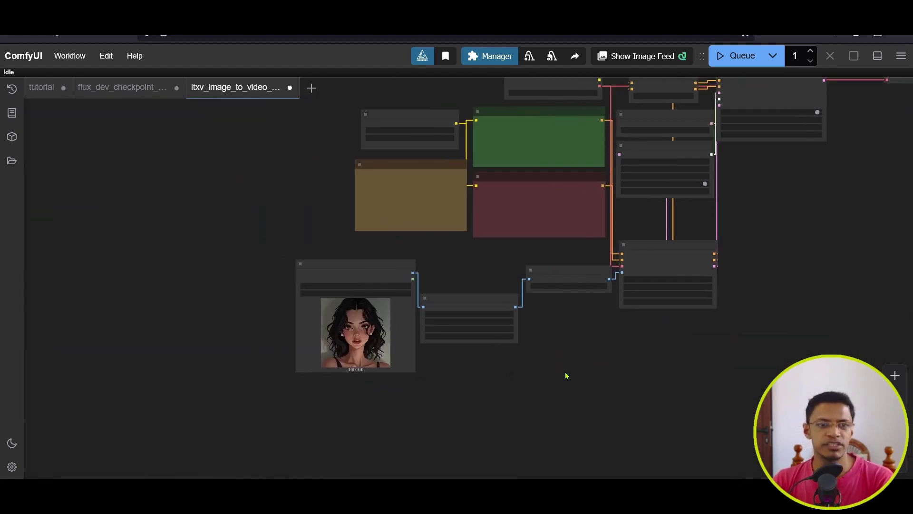
{"action": "left_click_drag", "start_coordinate": [669, 374], "coordinate": [553, 364]}
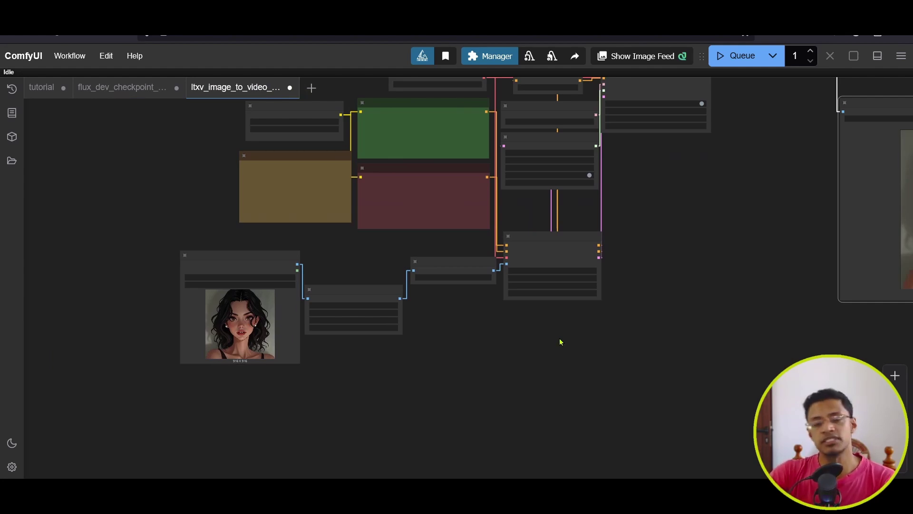
{"action": "left_click", "coordinate": [244, 312]}
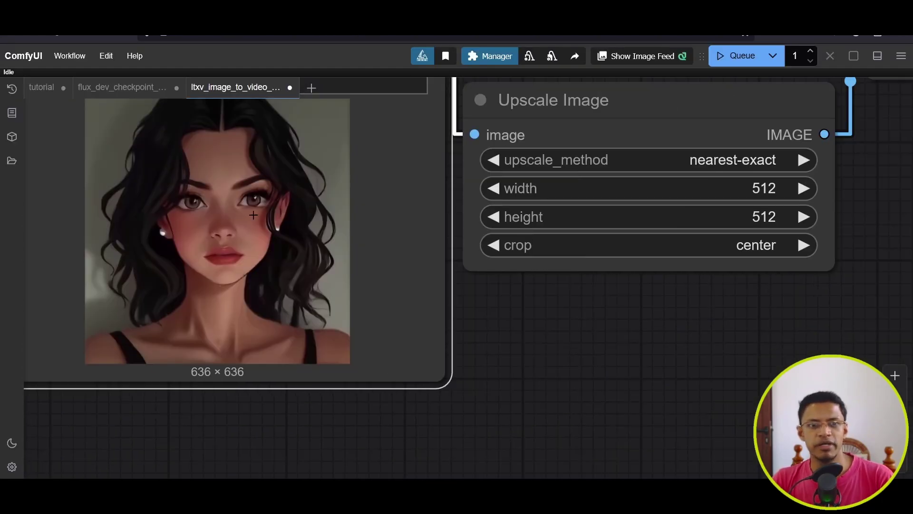
{"action": "left_click_drag", "start_coordinate": [504, 289], "coordinate": [528, 402]}
{"action": "left_click_drag", "start_coordinate": [374, 256], "coordinate": [500, 345]}
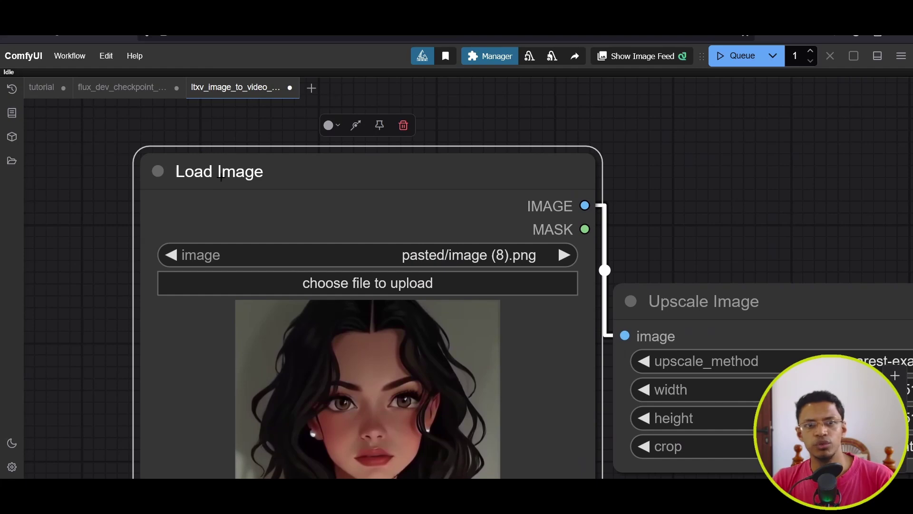
{"action": "scroll", "coordinate": [627, 194], "scroll_direction": "down", "scroll_amount": 5}
{"action": "left_click_drag", "start_coordinate": [713, 199], "coordinate": [170, 321]}
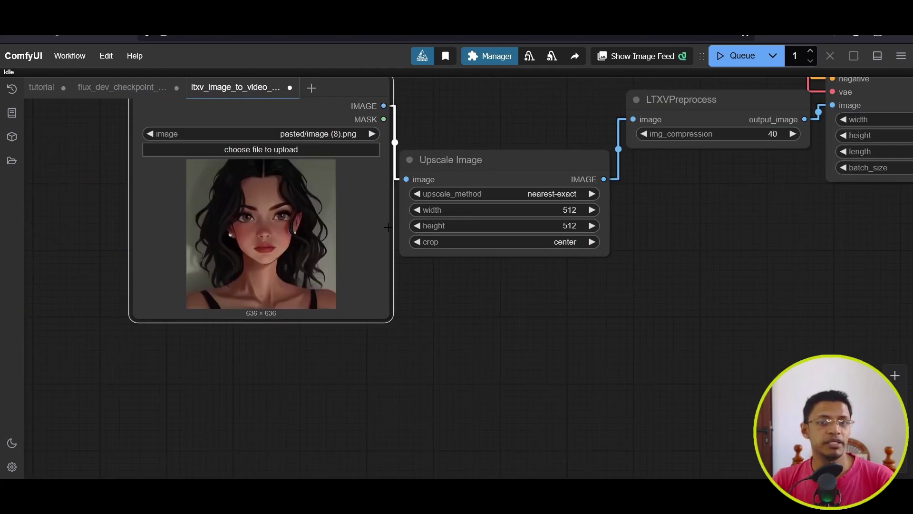
{"action": "left_click_drag", "start_coordinate": [573, 97], "coordinate": [439, 232]}
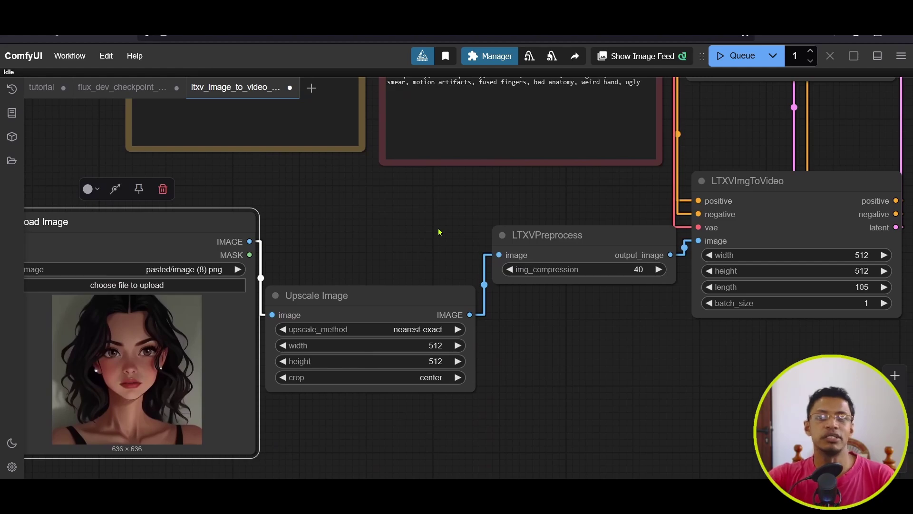
{"action": "scroll", "coordinate": [755, 120], "scroll_direction": "down", "scroll_amount": 4}
{"action": "left_click_drag", "start_coordinate": [900, 101], "coordinate": [650, 228]}
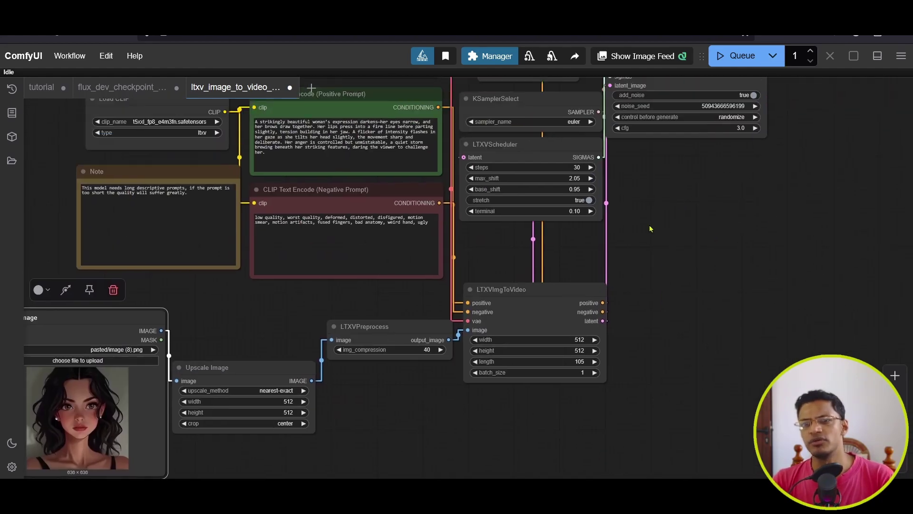
{"action": "scroll", "coordinate": [671, 185], "scroll_direction": "up", "scroll_amount": 5}
{"action": "scroll", "coordinate": [714, 180], "scroll_direction": "up", "scroll_amount": 5}
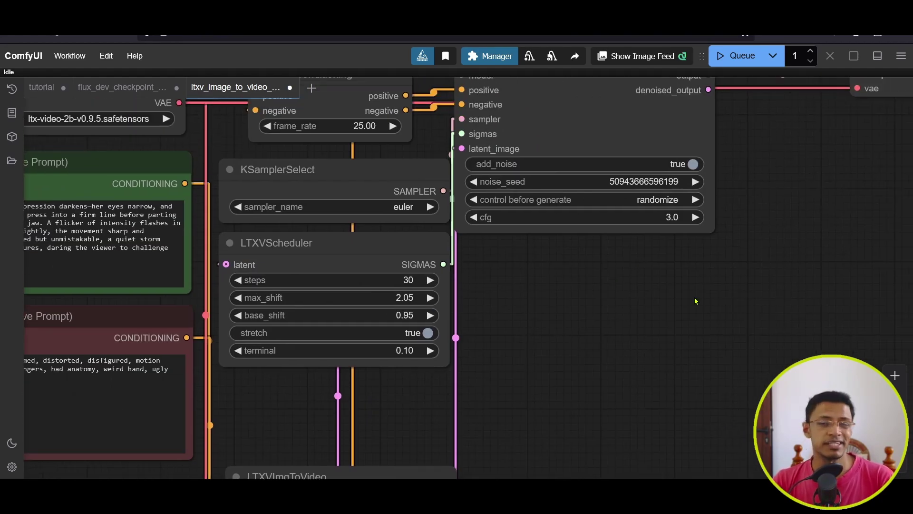
{"action": "scroll", "coordinate": [696, 301], "scroll_direction": "right", "scroll_amount": 10}
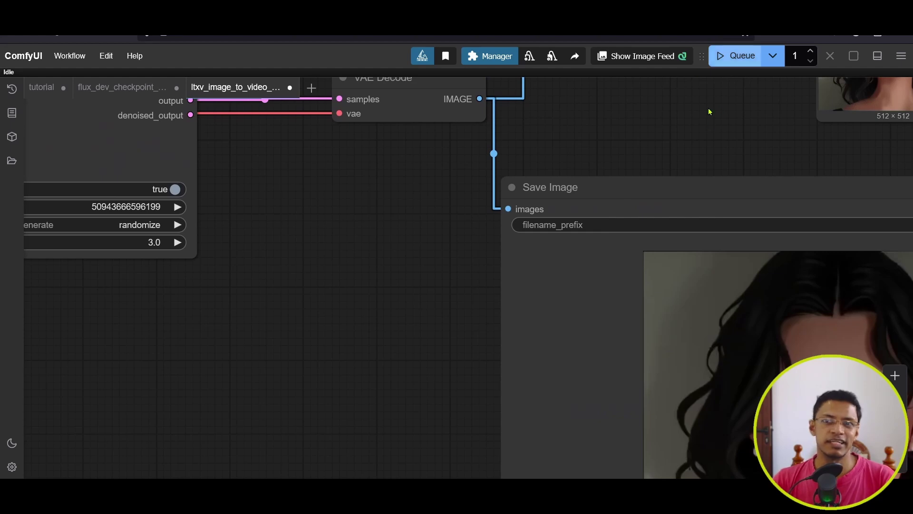
{"action": "scroll", "coordinate": [615, 271], "scroll_direction": "left", "scroll_amount": 6}
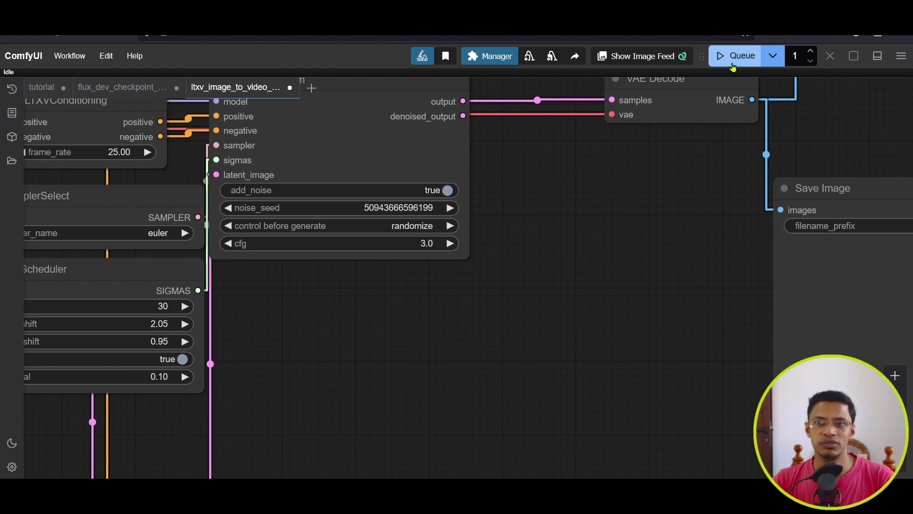
Rerun the workflow and enlarge an output frame, stepping to the next one.
{"action": "left_click", "coordinate": [733, 63]}
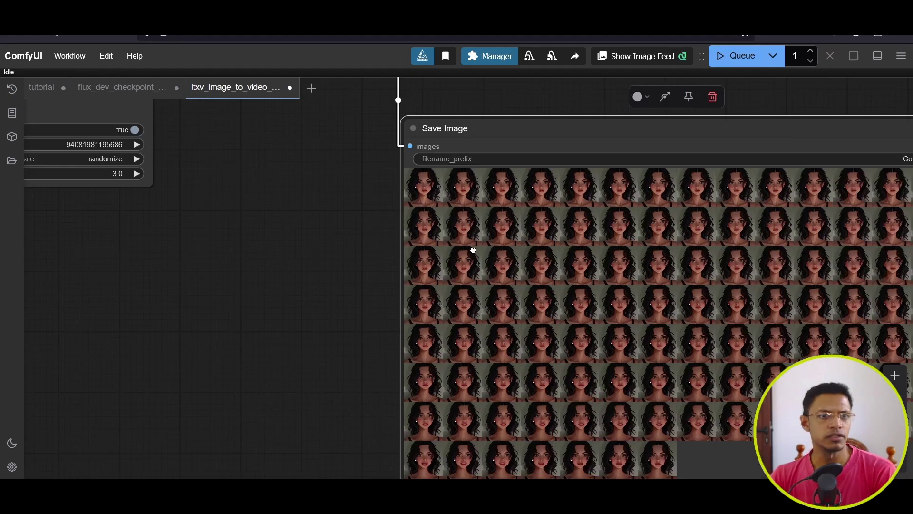
{"action": "scroll", "coordinate": [473, 250], "scroll_direction": "down", "scroll_amount": 5}
{"action": "left_click_drag", "start_coordinate": [363, 251], "coordinate": [244, 241]}
{"action": "scroll", "coordinate": [244, 241], "scroll_direction": "up", "scroll_amount": 3}
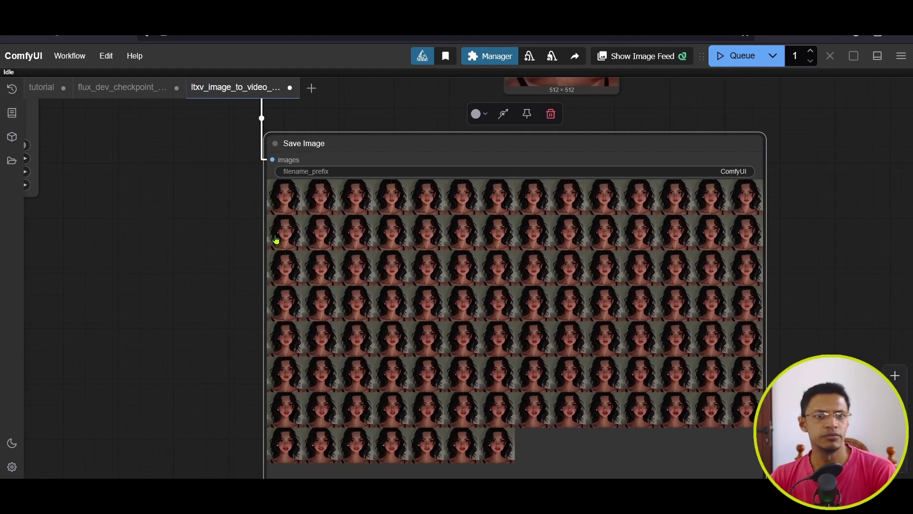
{"action": "left_click", "coordinate": [276, 239]}
{"action": "left_click_drag", "start_coordinate": [854, 371], "coordinate": [750, 320]}
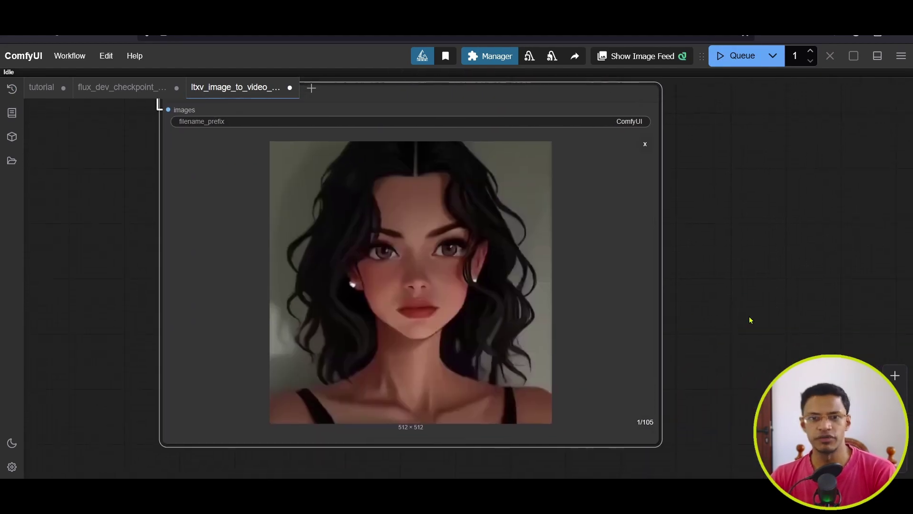
{"action": "scroll", "coordinate": [750, 320], "scroll_direction": "down", "scroll_amount": 1}
{"action": "key", "text": "Right"}
{"action": "key", "text": "Right"}
{"action": "key", "text": "Right"}
{"action": "key", "text": "Right"}
{"action": "key", "text": "Right"}
{"action": "key", "text": "Right"}
{"action": "key", "text": "Right"}
{"action": "key", "text": "Right"}
{"action": "key", "text": "Right"}
{"action": "key", "text": "Right"}
{"action": "key", "text": "Right"}
{"action": "key", "text": "Right"}
{"action": "key", "text": "Right"}
{"action": "key", "text": "Right"}
{"action": "key", "text": "Right"}
{"action": "key", "text": "Right"}
{"action": "key", "text": "Right"}
{"action": "key", "text": "Right"}
{"action": "key", "text": "Right"}
{"action": "key", "text": "Right"}
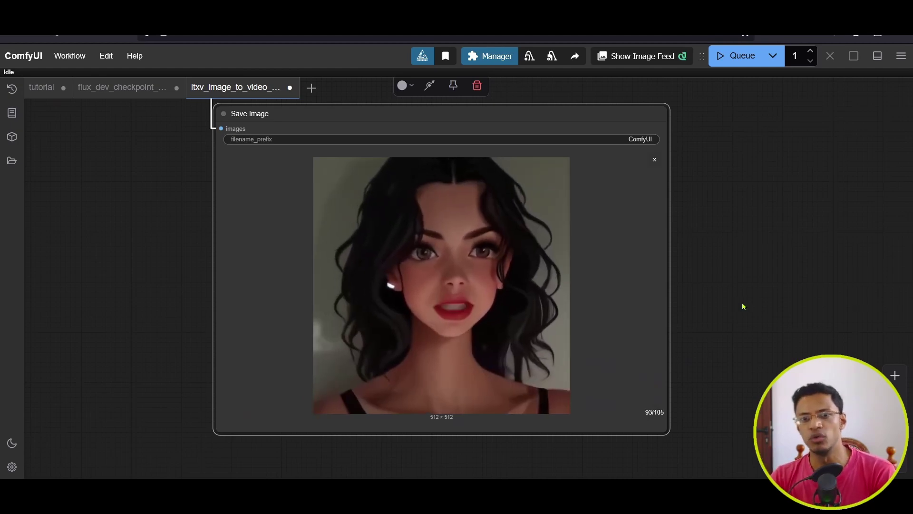
Pan across the workflow to the prompt nodes, then back to ImageFromBatch and its preview.
{"action": "scroll", "coordinate": [571, 293], "scroll_direction": "up", "scroll_amount": 5}
{"action": "scroll", "coordinate": [595, 312], "scroll_direction": "down", "scroll_amount": 4}
{"action": "scroll", "coordinate": [749, 317], "scroll_direction": "down", "scroll_amount": 6}
{"action": "left_click_drag", "start_coordinate": [305, 267], "coordinate": [488, 274]}
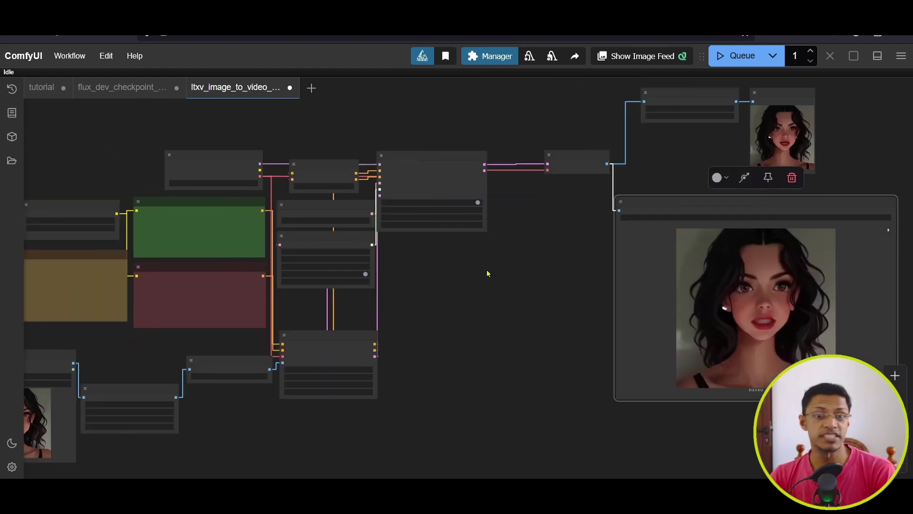
{"action": "left_click_drag", "start_coordinate": [102, 138], "coordinate": [236, 141]}
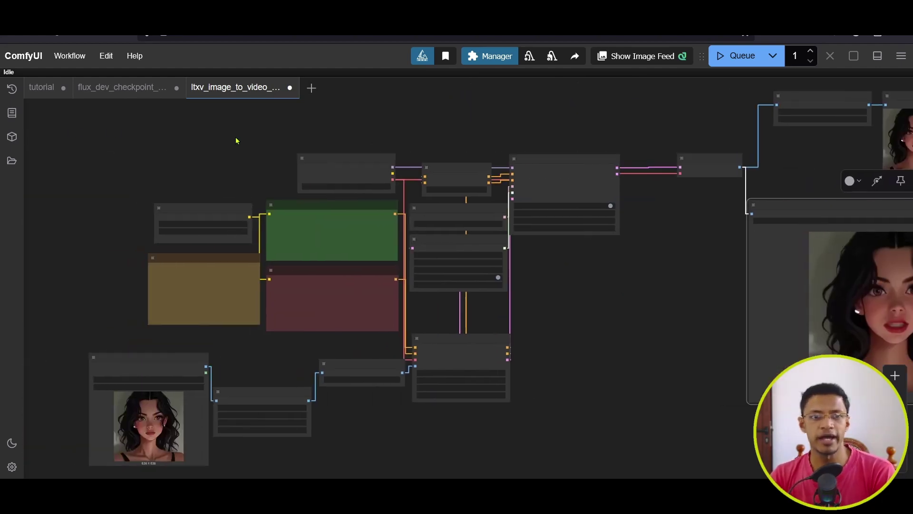
{"action": "scroll", "coordinate": [232, 185], "scroll_direction": "up", "scroll_amount": 10}
{"action": "left_click_drag", "start_coordinate": [232, 202], "coordinate": [98, 109]}
{"action": "scroll", "coordinate": [209, 163], "scroll_direction": "up", "scroll_amount": 4}
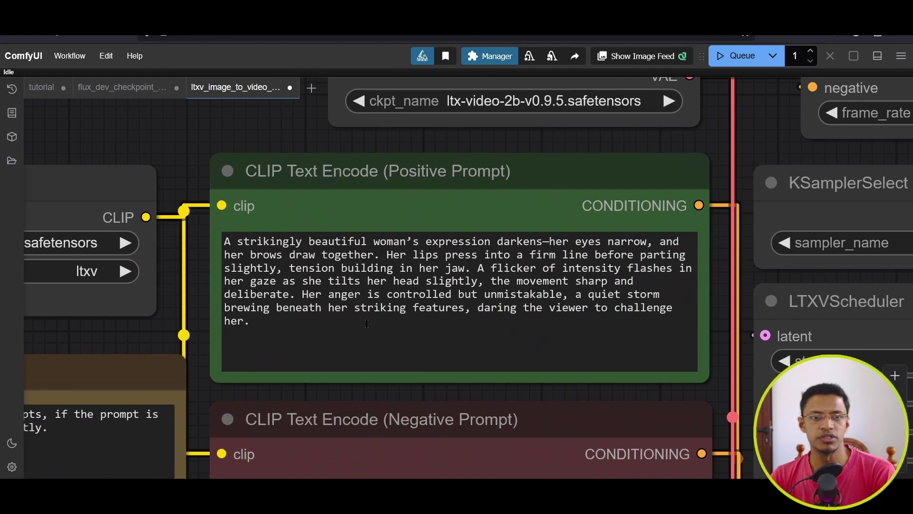
{"action": "scroll", "coordinate": [271, 199], "scroll_direction": "down", "scroll_amount": 12}
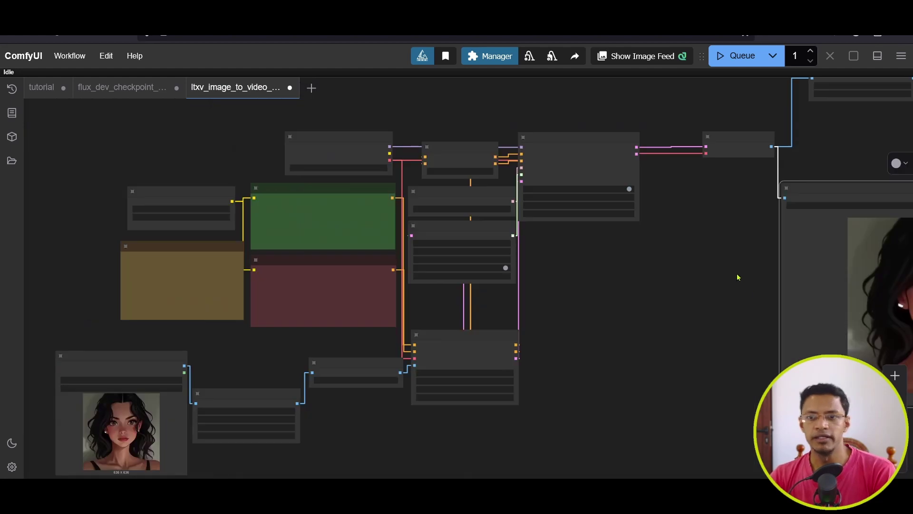
{"action": "left_click_drag", "start_coordinate": [738, 276], "coordinate": [349, 308]}
{"action": "left_click_drag", "start_coordinate": [317, 338], "coordinate": [842, 147]}
{"action": "scroll", "coordinate": [438, 277], "scroll_direction": "down", "scroll_amount": 5}
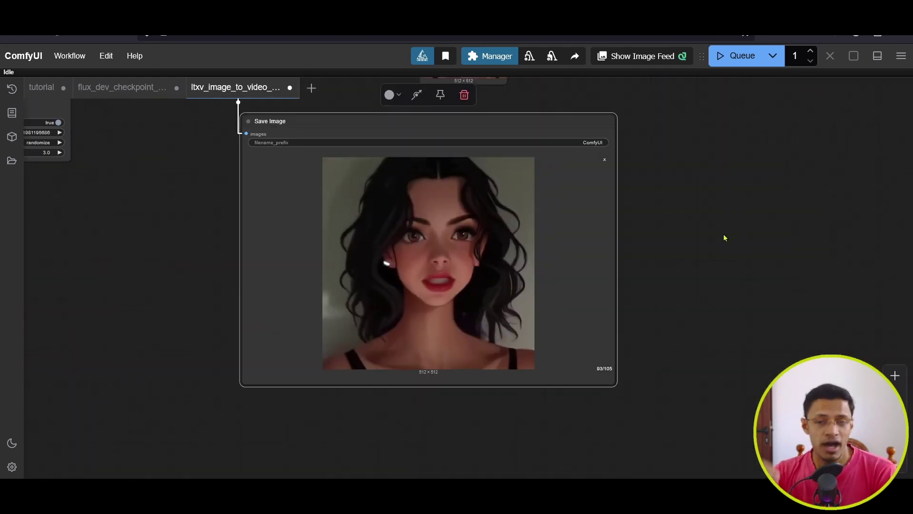
{"action": "left_click_drag", "start_coordinate": [765, 188], "coordinate": [604, 340]}
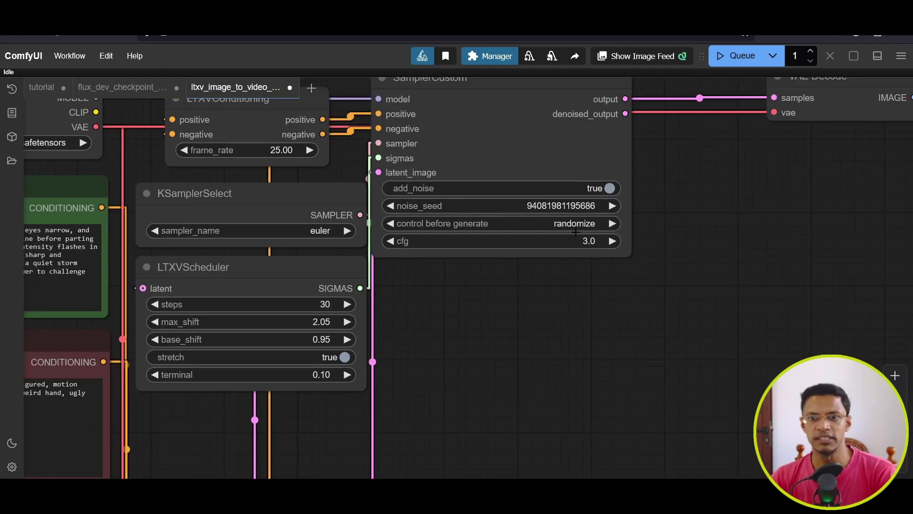
Move the frame preview beneath ImageFromBatch and pull a new link from its IMAGE output.
{"action": "left_click", "coordinate": [582, 222]}
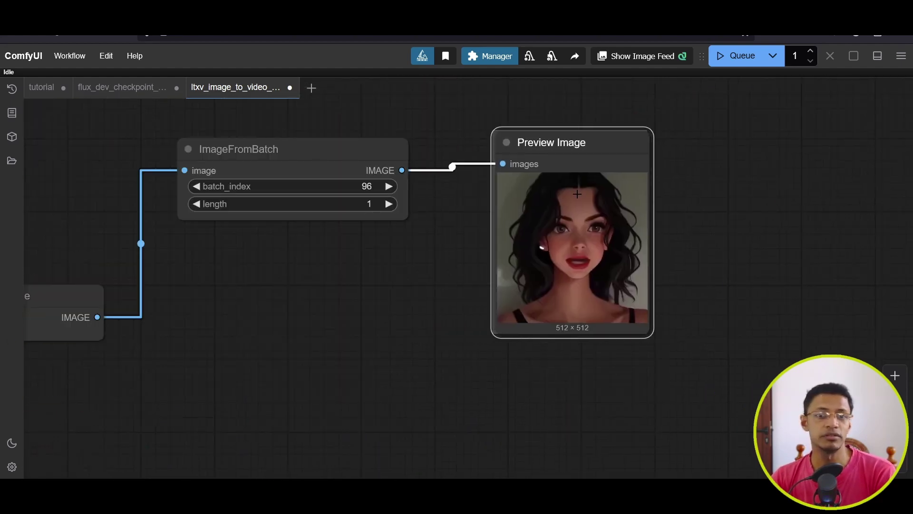
{"action": "left_click_drag", "start_coordinate": [578, 193], "coordinate": [280, 299]}
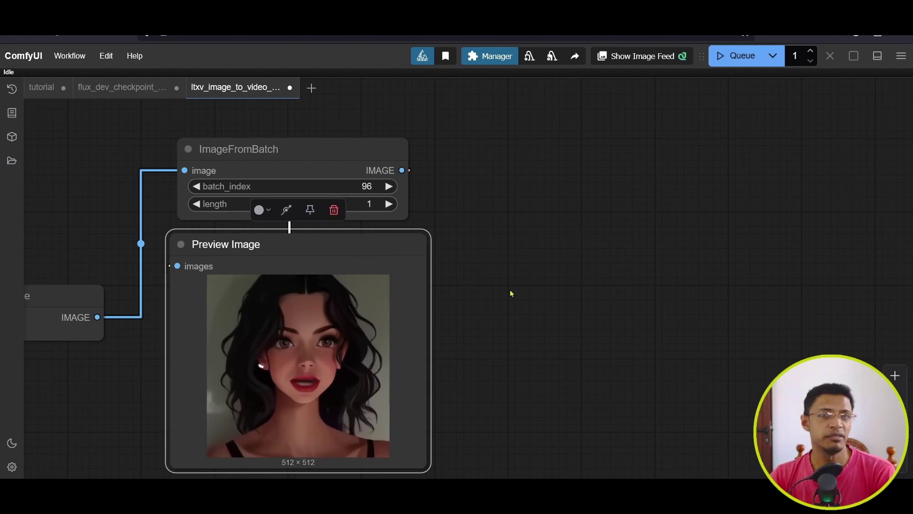
{"action": "left_click_drag", "start_coordinate": [477, 282], "coordinate": [430, 258]}
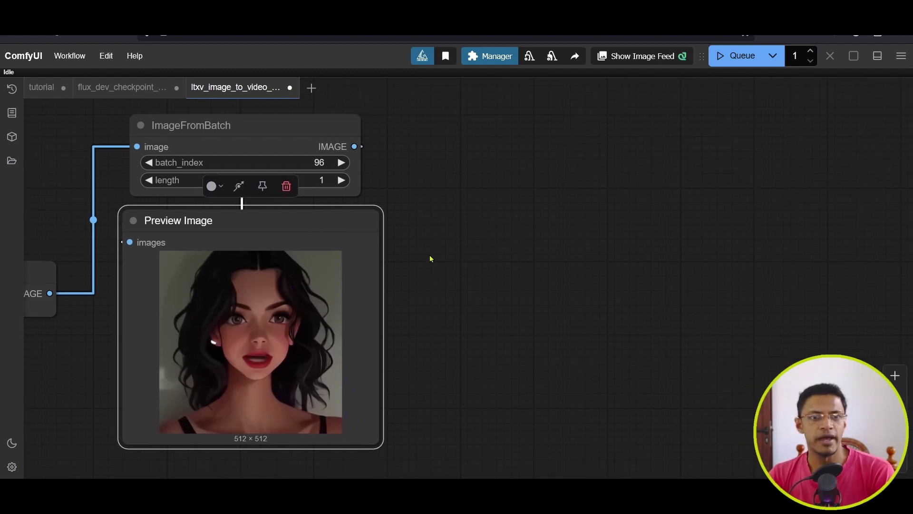
{"action": "scroll", "coordinate": [452, 252], "scroll_direction": "down", "scroll_amount": 6}
{"action": "scroll", "coordinate": [463, 254], "scroll_direction": "up", "scroll_amount": 5}
{"action": "mouse_move", "coordinate": [280, 129]}
{"action": "left_mouse_down"}
{"action": "mouse_move", "coordinate": [333, 161]}
{"action": "mouse_move", "coordinate": [296, 123]}
{"action": "mouse_move", "coordinate": [284, 124]}
{"action": "left_mouse_up"}
{"action": "left_click_drag", "start_coordinate": [494, 201], "coordinate": [459, 227]}
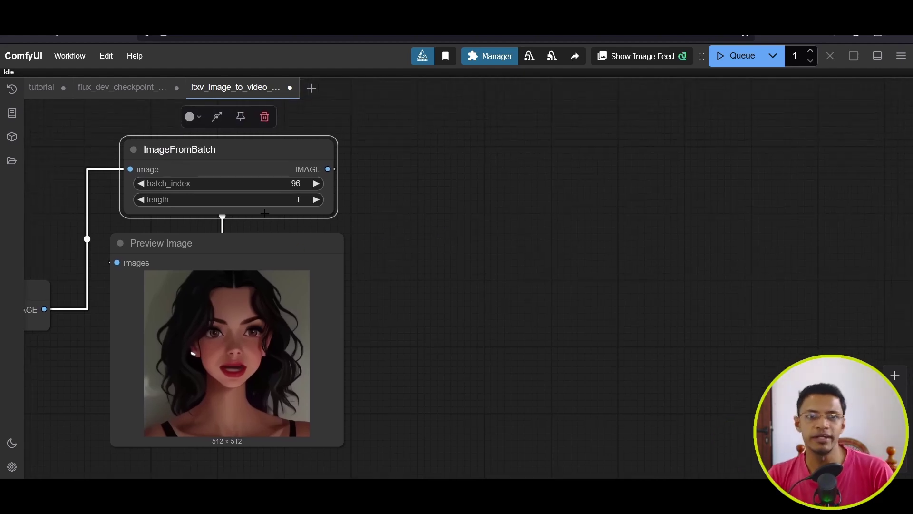
{"action": "left_click_drag", "start_coordinate": [328, 169], "coordinate": [546, 180]}
Add Upscale Image (using Model) on the frame, with a Load Upscale Model set to RealESRGAN_x2.pth.
{"action": "left_click", "coordinate": [569, 191]}
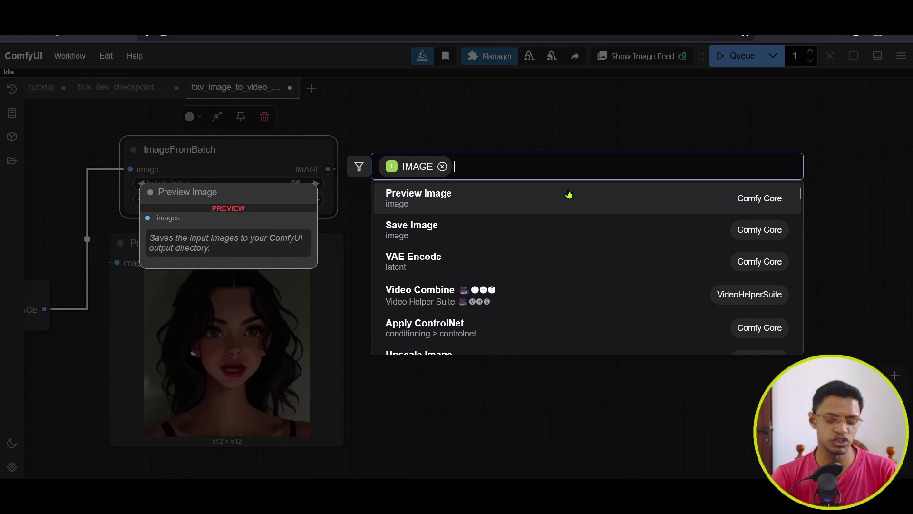
{"action": "type", "text": "upscale"}
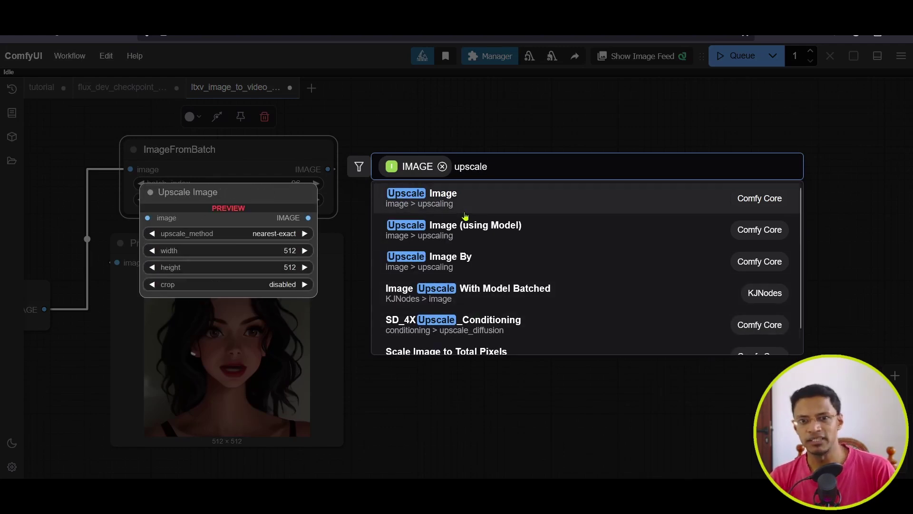
{"action": "scroll", "coordinate": [533, 283], "scroll_direction": "down", "scroll_amount": 1}
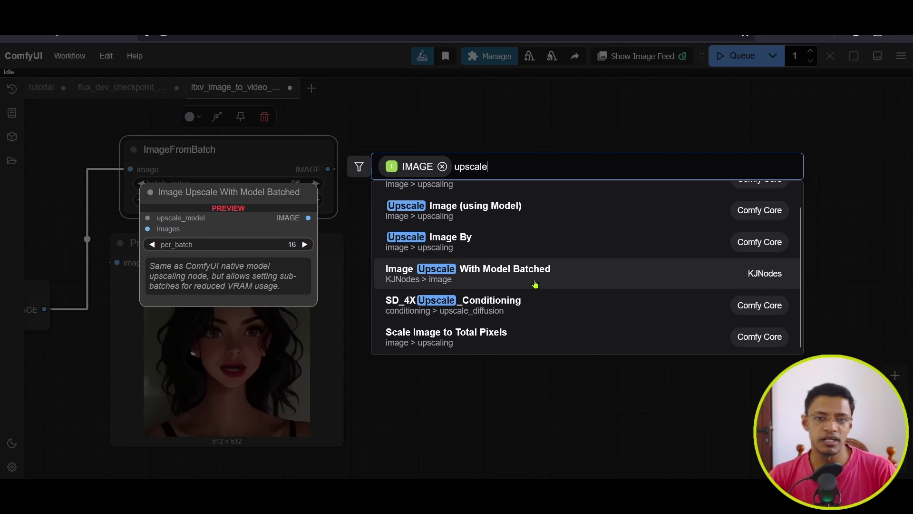
{"action": "scroll", "coordinate": [542, 290], "scroll_direction": "up", "scroll_amount": 1}
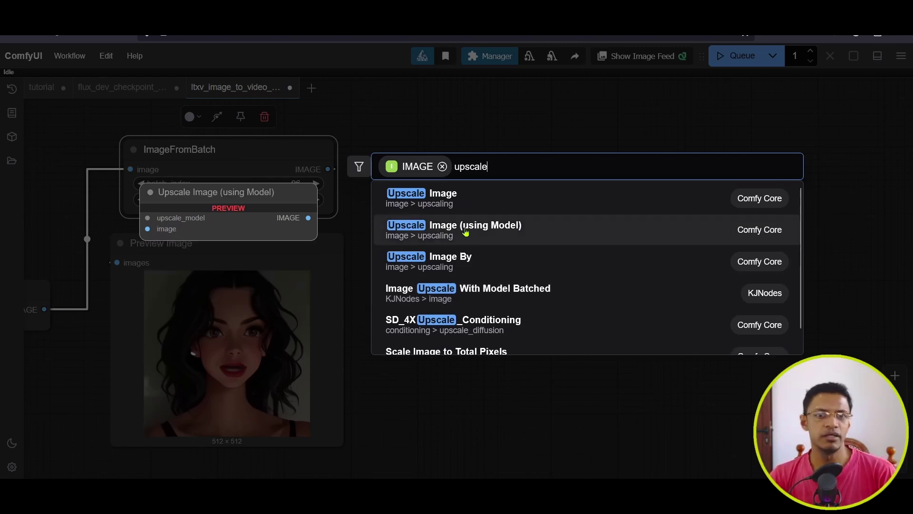
{"action": "left_click", "coordinate": [514, 234]}
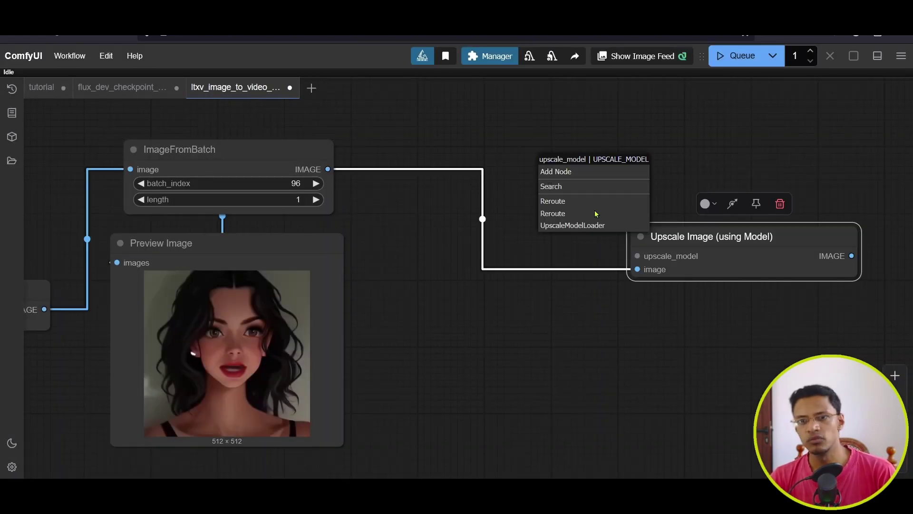
{"action": "left_click", "coordinate": [591, 228]}
{"action": "left_click_drag", "start_coordinate": [621, 177], "coordinate": [439, 146]}
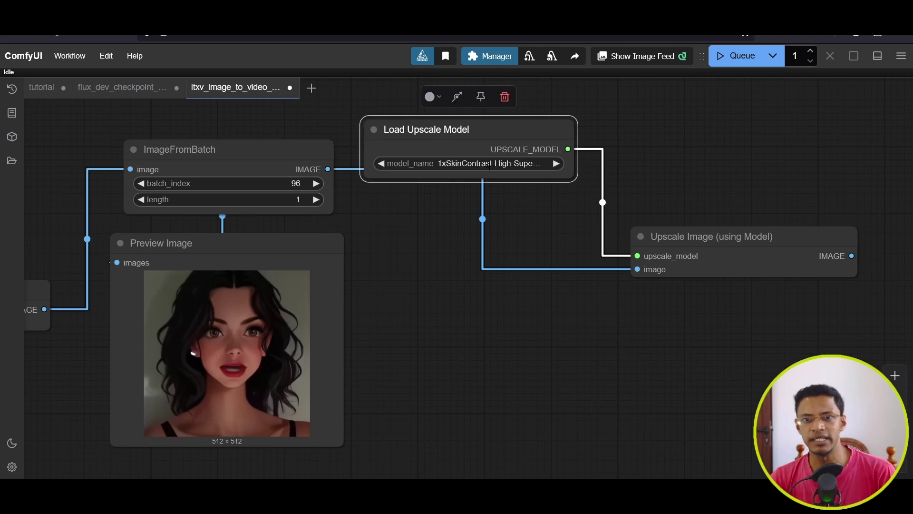
{"action": "left_click", "coordinate": [489, 166]}
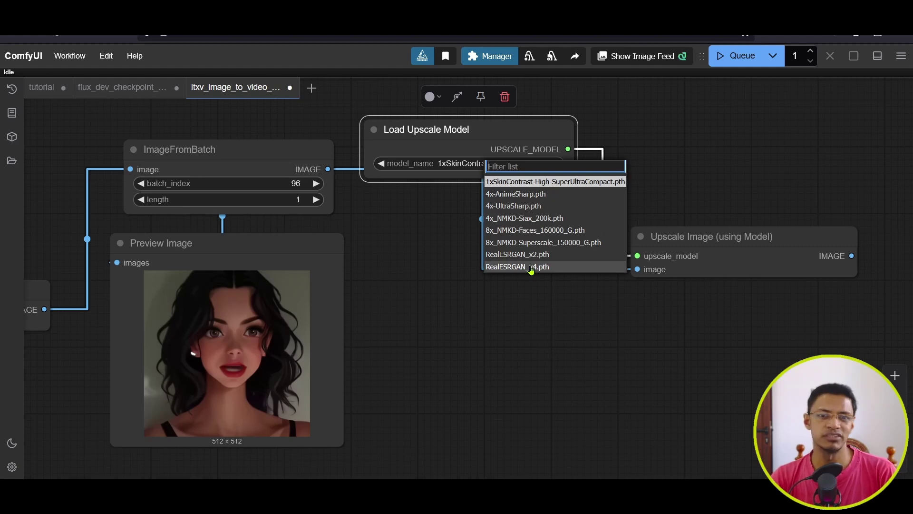
{"action": "left_click", "coordinate": [574, 259]}
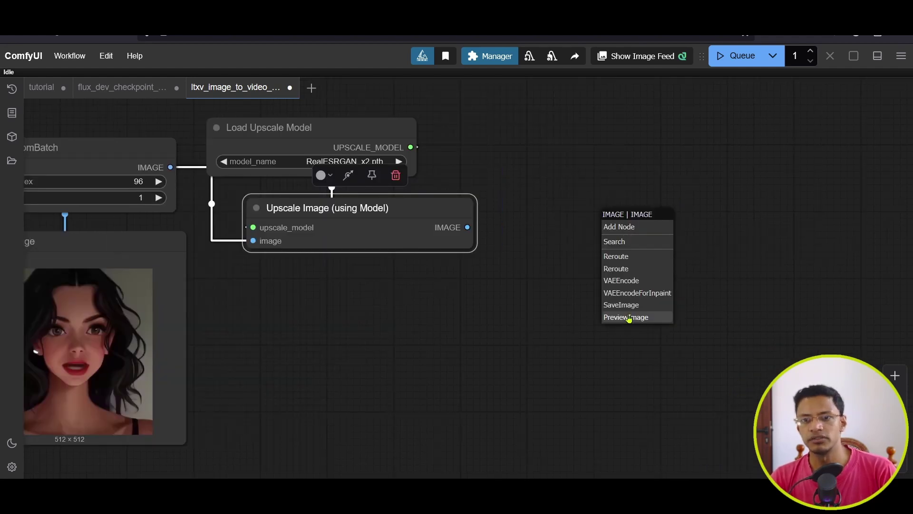
Add a Preview Image for the upscaled frame and queue the workflow.
{"action": "left_click", "coordinate": [627, 318]}
{"action": "left_click_drag", "start_coordinate": [620, 232], "coordinate": [545, 210]}
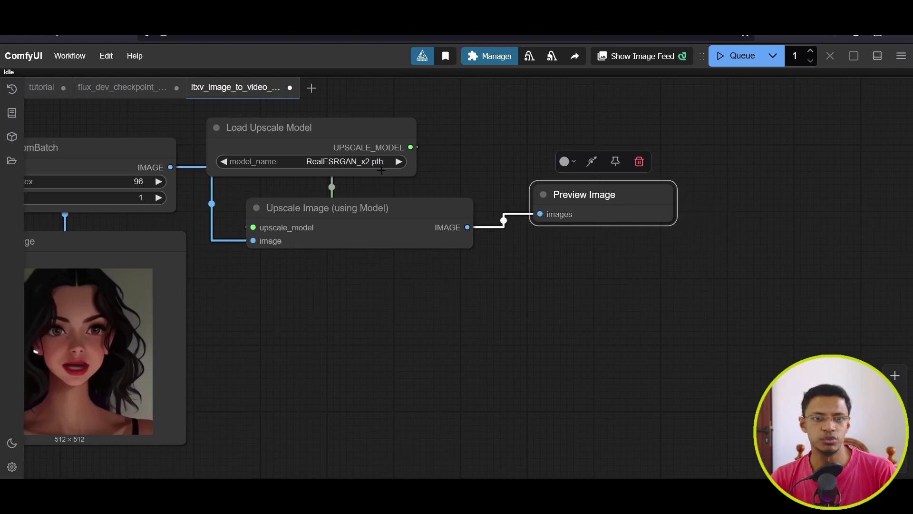
{"action": "left_click", "coordinate": [732, 56]}
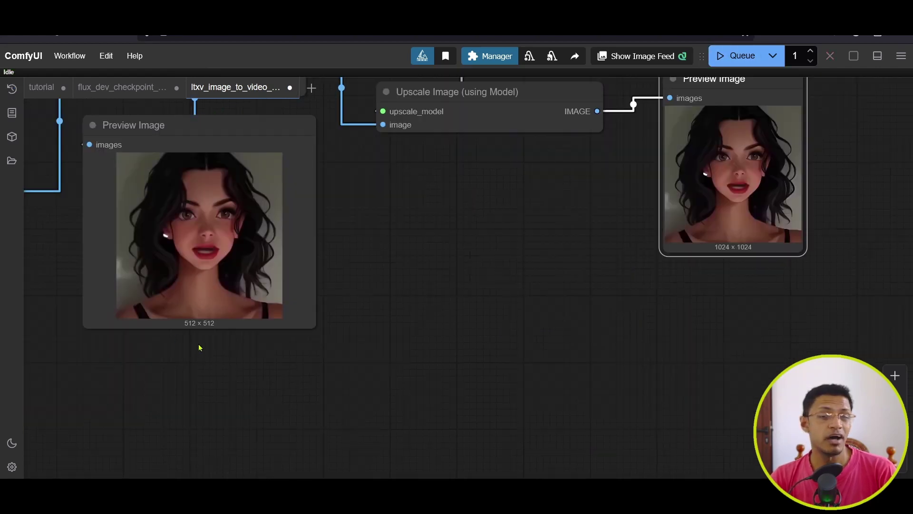
Place the 1024×1024 upscaled preview beside the original 512×512 frame for comparison.
{"action": "left_click_drag", "start_coordinate": [751, 308], "coordinate": [513, 341]}
{"action": "scroll", "coordinate": [490, 273], "scroll_direction": "up", "scroll_amount": 7}
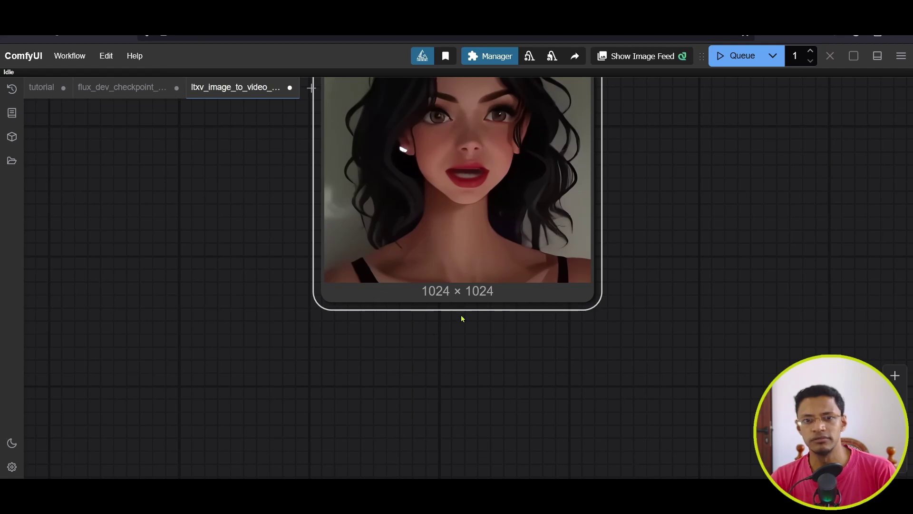
{"action": "scroll", "coordinate": [516, 329], "scroll_direction": "down", "scroll_amount": 7}
{"action": "left_click_drag", "start_coordinate": [211, 347], "coordinate": [435, 291]}
{"action": "left_click_drag", "start_coordinate": [508, 193], "coordinate": [570, 314]}
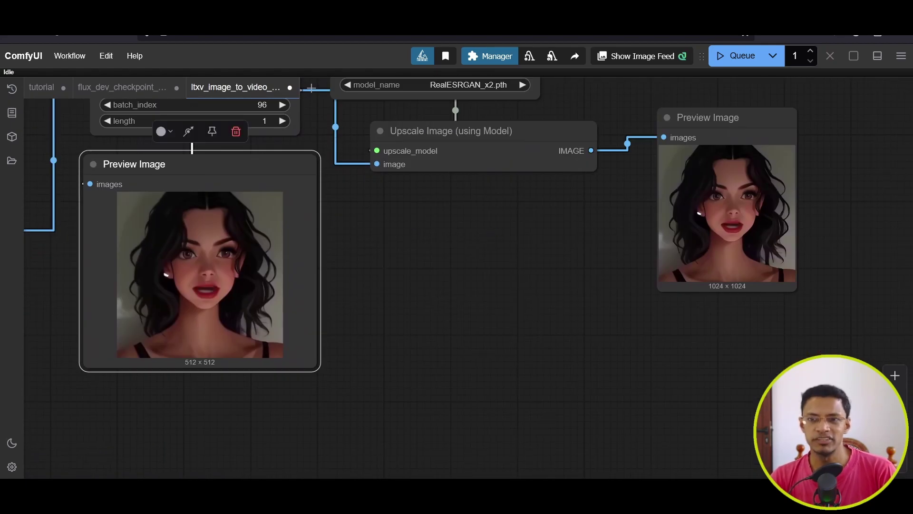
{"action": "left_click_drag", "start_coordinate": [708, 117], "coordinate": [423, 249]}
{"action": "scroll", "coordinate": [453, 290], "scroll_direction": "up", "scroll_amount": 10}
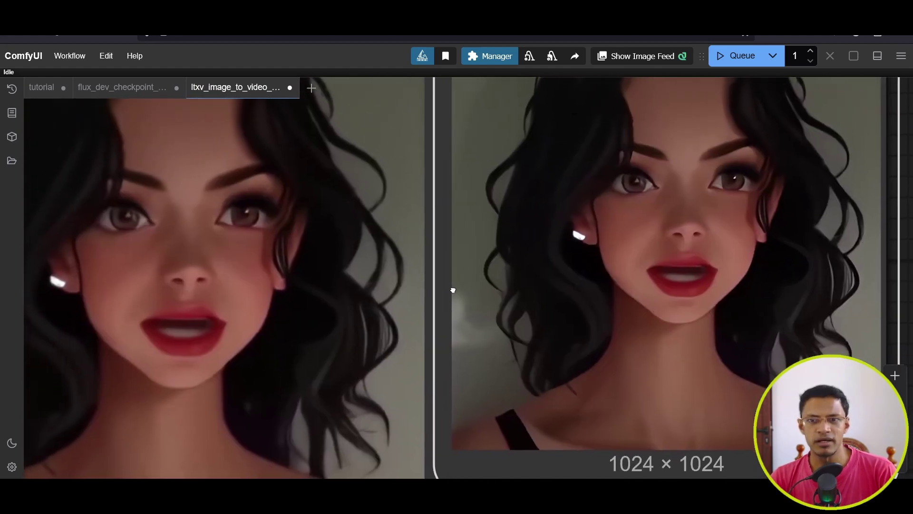
{"action": "left_click_drag", "start_coordinate": [453, 290], "coordinate": [484, 267]}
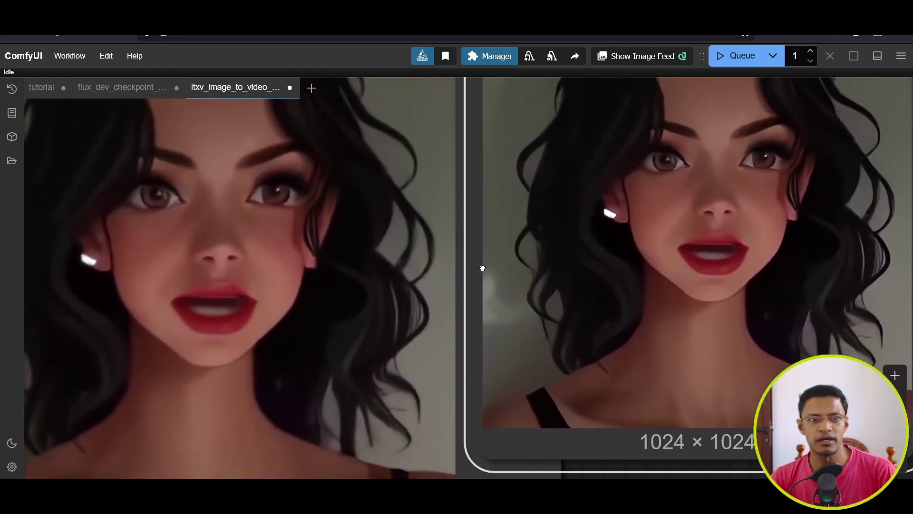
{"action": "scroll", "coordinate": [551, 296], "scroll_direction": "down", "scroll_amount": 2}
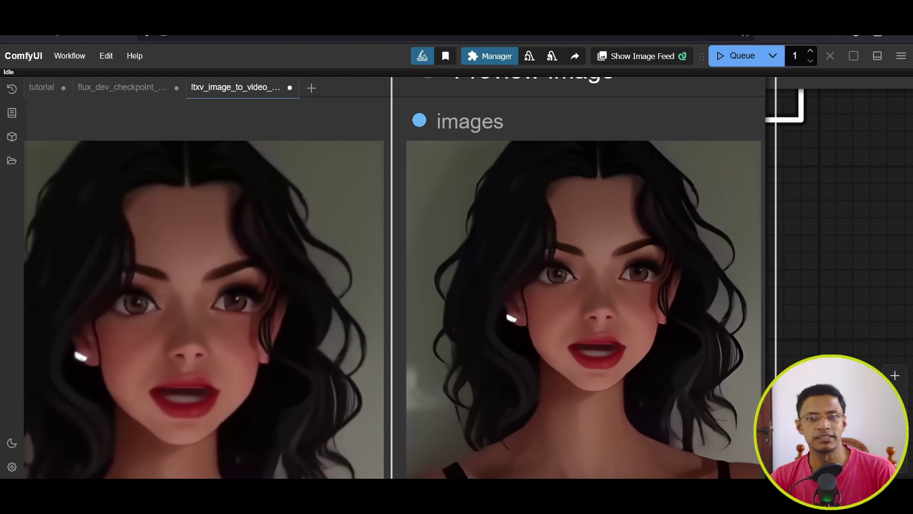
{"action": "scroll", "coordinate": [601, 285], "scroll_direction": "down", "scroll_amount": 7}
Recheck the upscale model list and bring both previews back into view.
{"action": "left_click_drag", "start_coordinate": [715, 85], "coordinate": [542, 242]}
{"action": "left_click", "coordinate": [522, 196]}
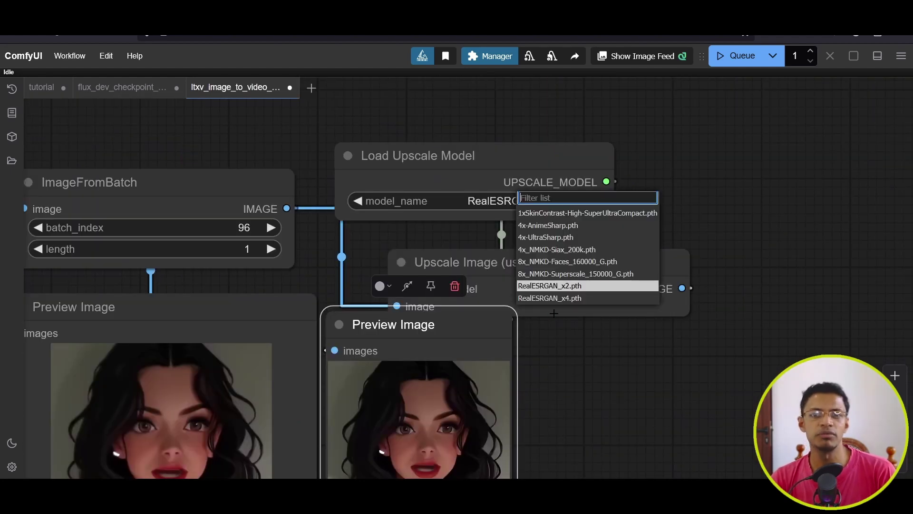
{"action": "left_click_drag", "start_coordinate": [627, 385], "coordinate": [532, 280]}
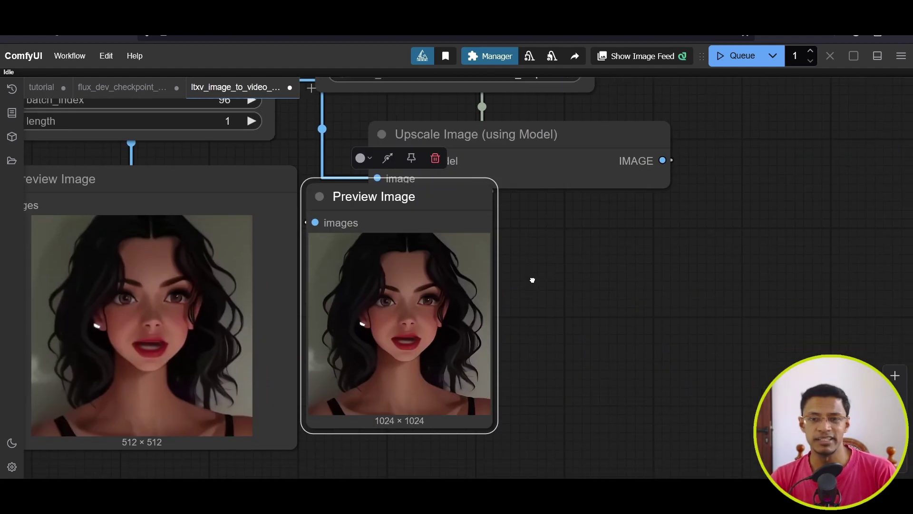
{"action": "scroll", "coordinate": [608, 252], "scroll_direction": "down", "scroll_amount": 5}
Delete the RealESRGAN upscale nodes, leaving ImageFromBatch and its preview.
{"action": "left_click_drag", "start_coordinate": [401, 93], "coordinate": [569, 339]}
{"action": "key", "text": "Delete"}
{"action": "left_click_drag", "start_coordinate": [406, 211], "coordinate": [406, 255]}
{"action": "scroll", "coordinate": [402, 252], "scroll_direction": "up", "scroll_amount": 5}
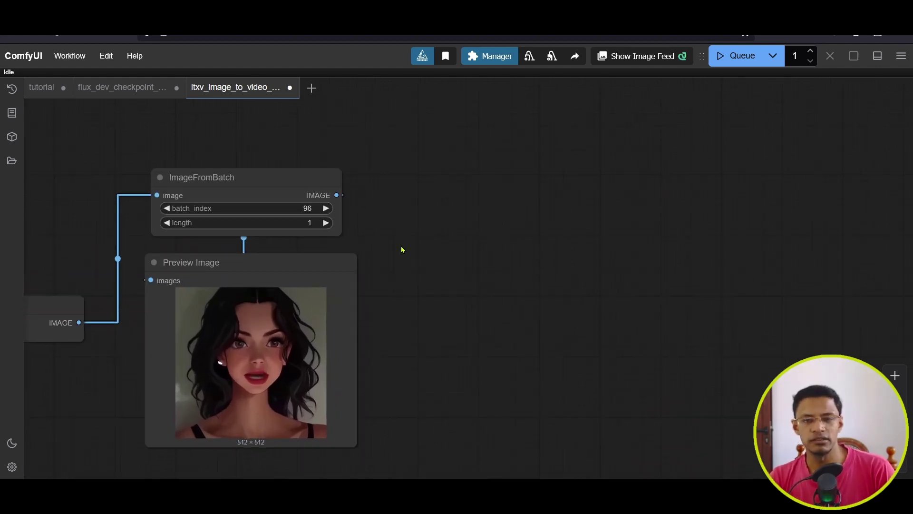
Add an Upscale Image By node on the frame with scale_by 2 and lanczos method.
{"action": "left_click_drag", "start_coordinate": [325, 186], "coordinate": [523, 172]}
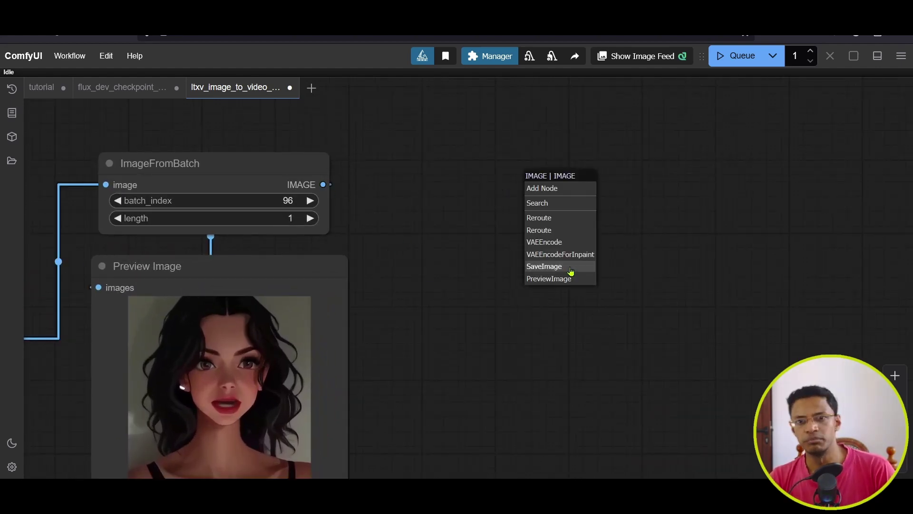
{"action": "left_click", "coordinate": [563, 205]}
{"action": "type", "text": "updac"}
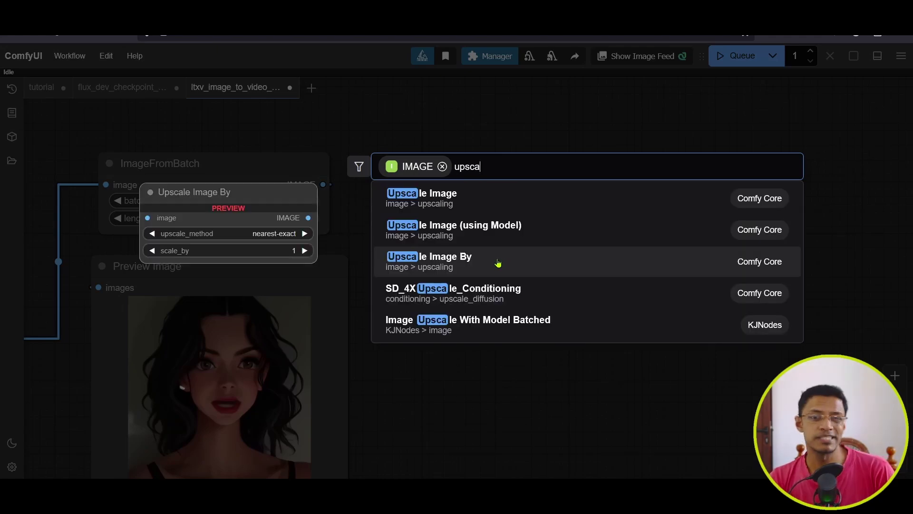
{"action": "left_click", "coordinate": [497, 263]}
{"action": "left_click_drag", "start_coordinate": [601, 171], "coordinate": [452, 149]}
{"action": "left_click", "coordinate": [565, 210]}
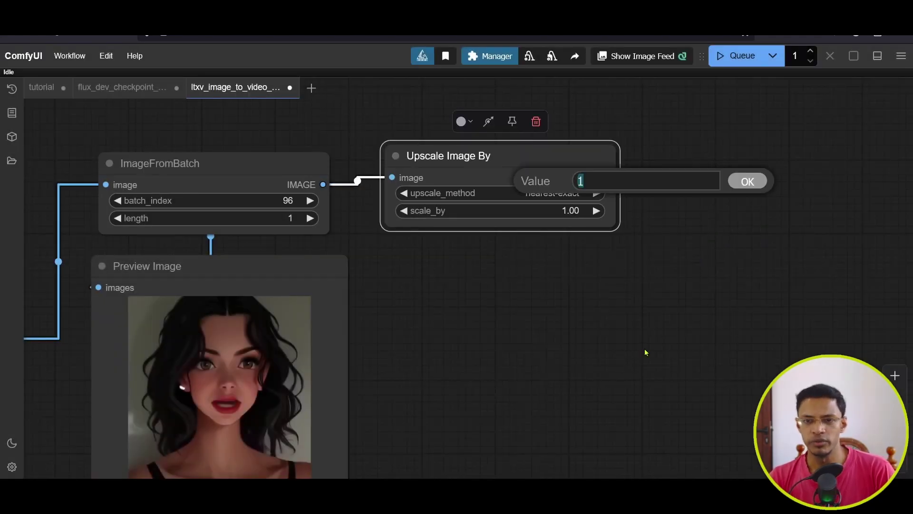
{"action": "type", "text": "2"}
{"action": "key", "text": "Return"}
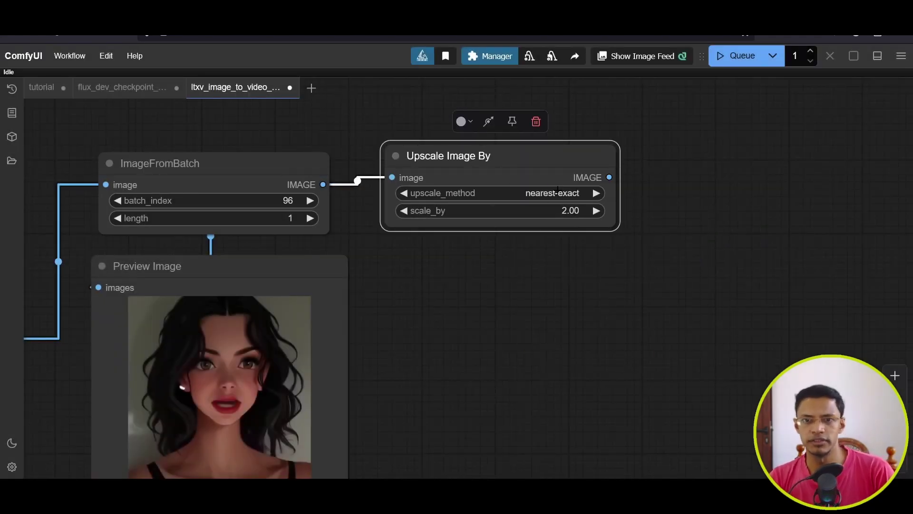
{"action": "left_click", "coordinate": [557, 190]}
{"action": "left_click", "coordinate": [599, 257]}
Add a Preview Image of the 1024×1024 upscale and place it beside the original frame.
{"action": "left_click_drag", "start_coordinate": [569, 158], "coordinate": [383, 290]}
{"action": "left_click", "coordinate": [654, 418]}
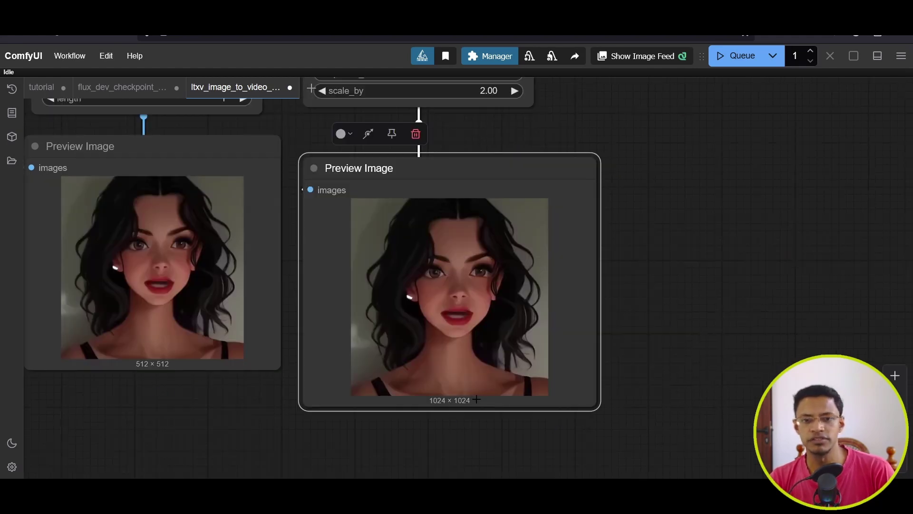
{"action": "scroll", "coordinate": [476, 400], "scroll_direction": "up", "scroll_amount": 3}
{"action": "scroll", "coordinate": [418, 375], "scroll_direction": "down", "scroll_amount": 5}
{"action": "mouse_move", "coordinate": [359, 210]}
{"action": "left_mouse_down"}
{"action": "mouse_move", "coordinate": [398, 247]}
{"action": "mouse_move", "coordinate": [355, 218]}
{"action": "mouse_move", "coordinate": [358, 206]}
{"action": "left_mouse_up"}
{"action": "left_click_drag", "start_coordinate": [555, 168], "coordinate": [467, 195]}
{"action": "mouse_move", "coordinate": [303, 251]}
{"action": "left_mouse_down"}
{"action": "mouse_move", "coordinate": [304, 265]}
{"action": "mouse_move", "coordinate": [302, 258]}
{"action": "left_mouse_up"}
Add a VAE Encode node fed by the upscaled image.
{"action": "left_click_drag", "start_coordinate": [312, 162], "coordinate": [553, 160]}
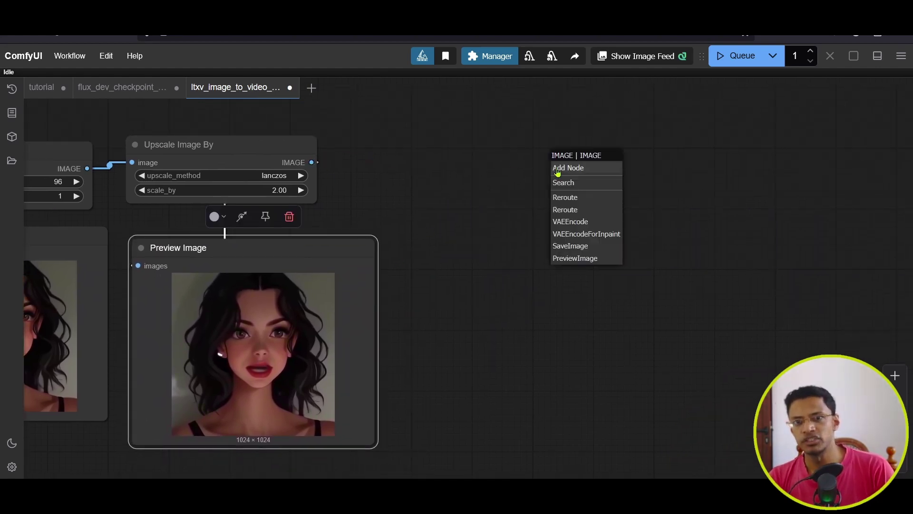
{"action": "left_click", "coordinate": [559, 179]}
{"action": "type", "text": "vae"}
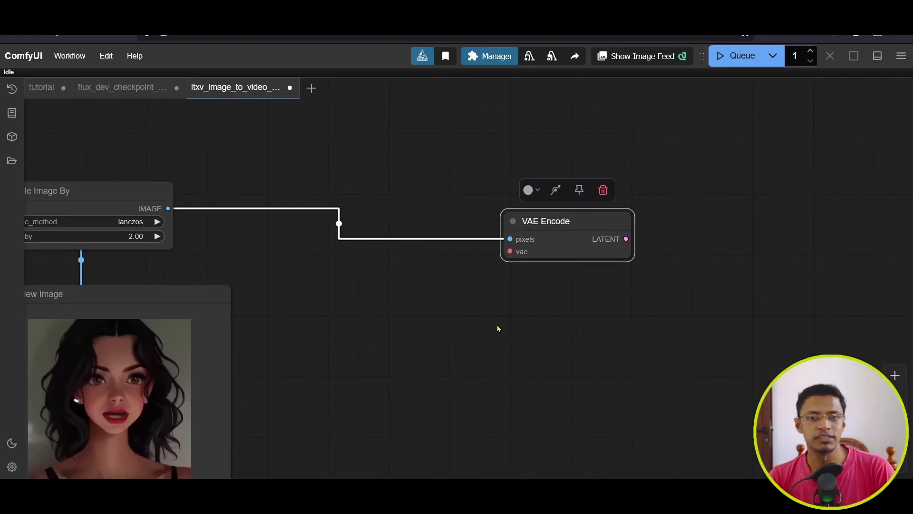
{"action": "left_click_drag", "start_coordinate": [581, 287], "coordinate": [543, 325]}
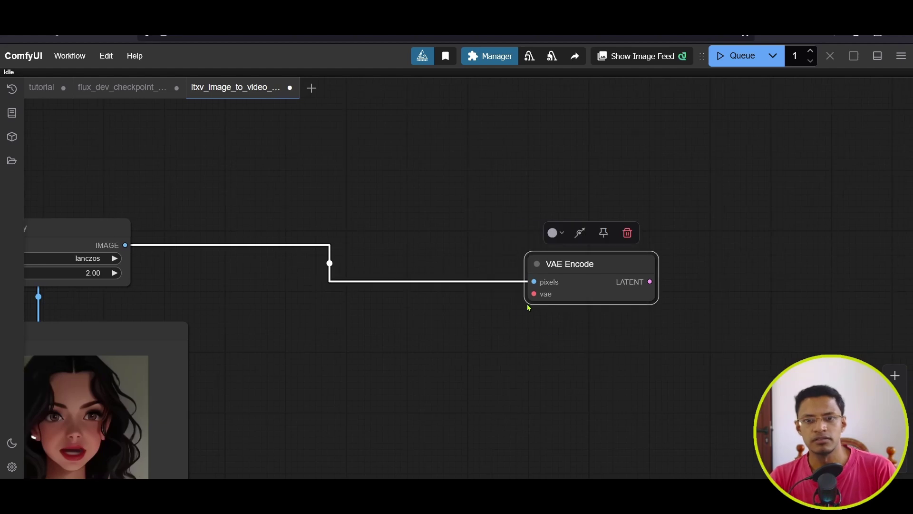
Supply its vae from a Load Checkpoint set to flux1-dev-fp8.
{"action": "left_click_drag", "start_coordinate": [534, 294], "coordinate": [366, 191]}
{"action": "left_click", "coordinate": [401, 246]}
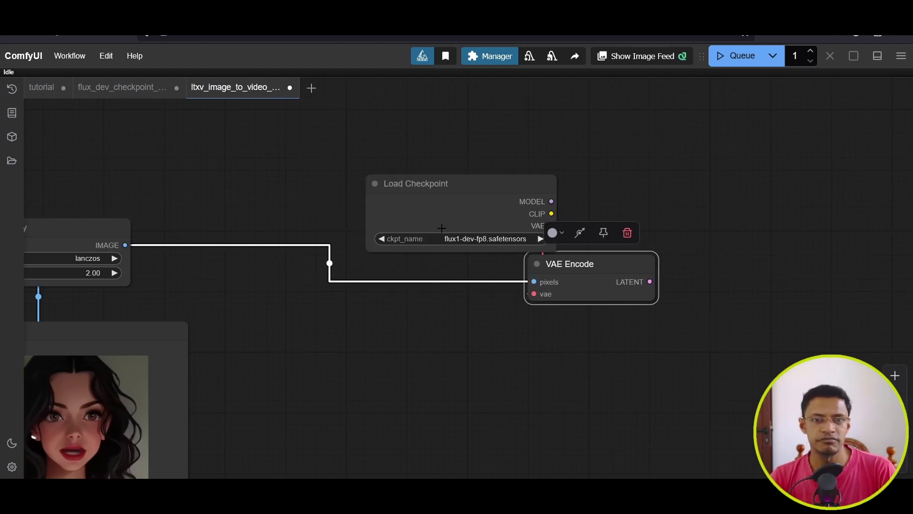
{"action": "left_click_drag", "start_coordinate": [442, 229], "coordinate": [321, 180]}
{"action": "left_click", "coordinate": [359, 195]}
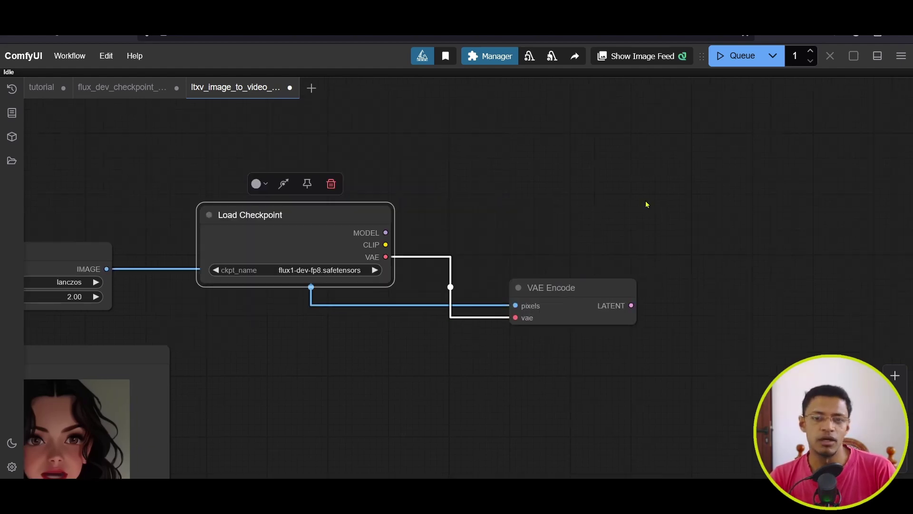
Add one CLIP Text Encode prompt from the checkpoint's CLIP, deleting the extra copy.
{"action": "left_click_drag", "start_coordinate": [386, 244], "coordinate": [640, 164]}
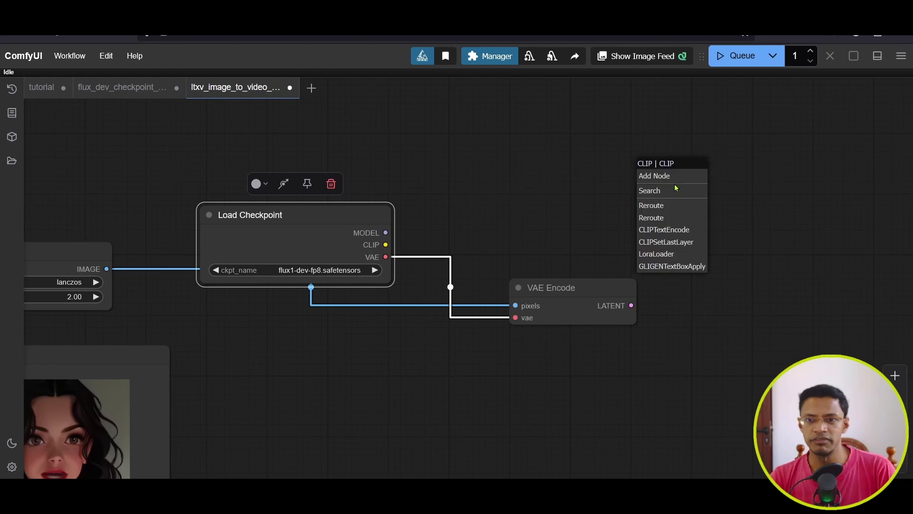
{"action": "left_click", "coordinate": [664, 229]}
{"action": "left_click_drag", "start_coordinate": [690, 162], "coordinate": [664, 378]}
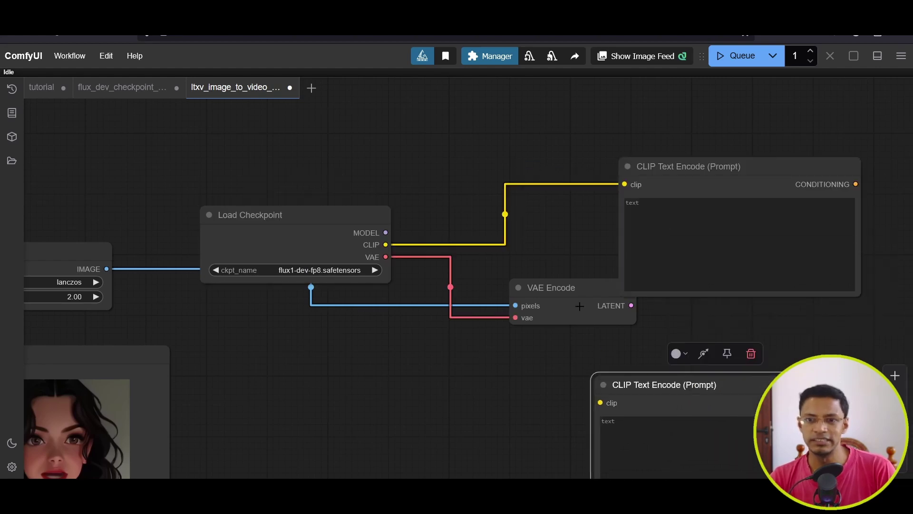
{"action": "left_click_drag", "start_coordinate": [577, 303], "coordinate": [322, 358]}
{"action": "left_click_drag", "start_coordinate": [659, 398], "coordinate": [466, 344]}
{"action": "left_click_drag", "start_coordinate": [723, 189], "coordinate": [517, 182]}
{"action": "left_click_drag", "start_coordinate": [338, 225], "coordinate": [314, 214]}
{"action": "left_click_drag", "start_coordinate": [655, 266], "coordinate": [621, 206]}
{"action": "left_click_drag", "start_coordinate": [475, 285], "coordinate": [492, 291]}
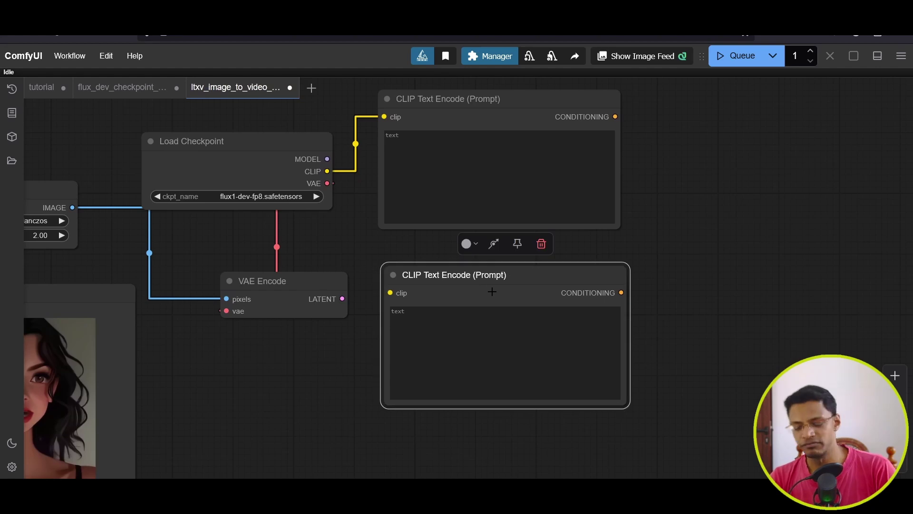
{"action": "key", "text": "Delete"}
{"action": "left_click_drag", "start_coordinate": [716, 263], "coordinate": [693, 303]}
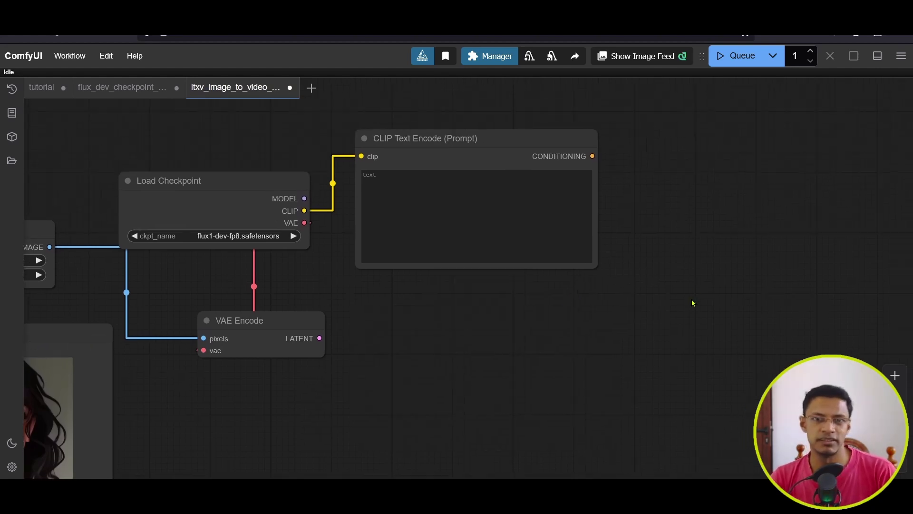
{"action": "left_click_drag", "start_coordinate": [592, 156], "coordinate": [691, 186]}
Add a ConditioningZeroOut node fed by the prompt, placed beneath it.
{"action": "left_click", "coordinate": [718, 203]}
{"action": "type", "text": "zero"}
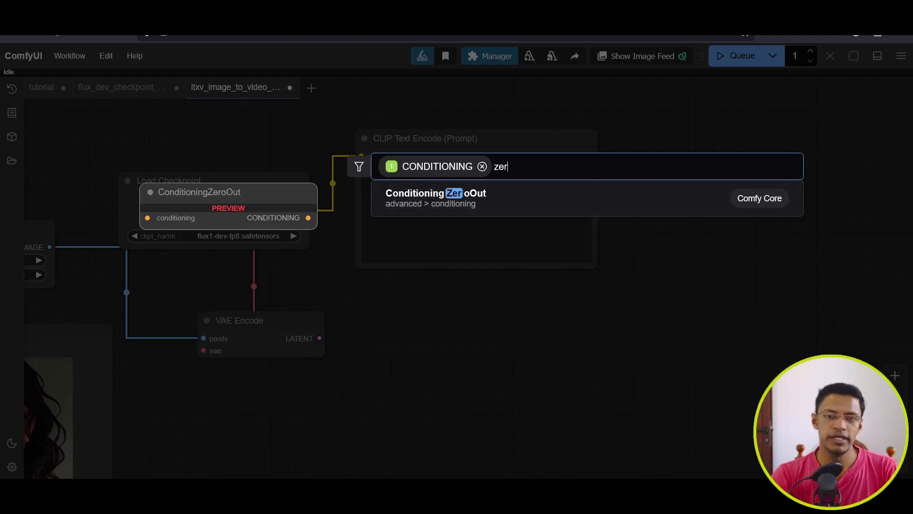
{"action": "left_click", "coordinate": [504, 198]}
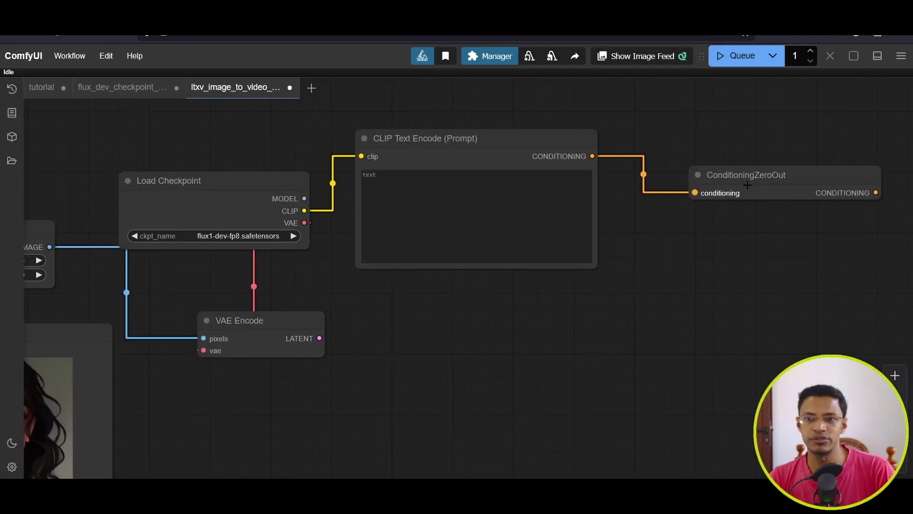
{"action": "left_click_drag", "start_coordinate": [723, 179], "coordinate": [397, 302]}
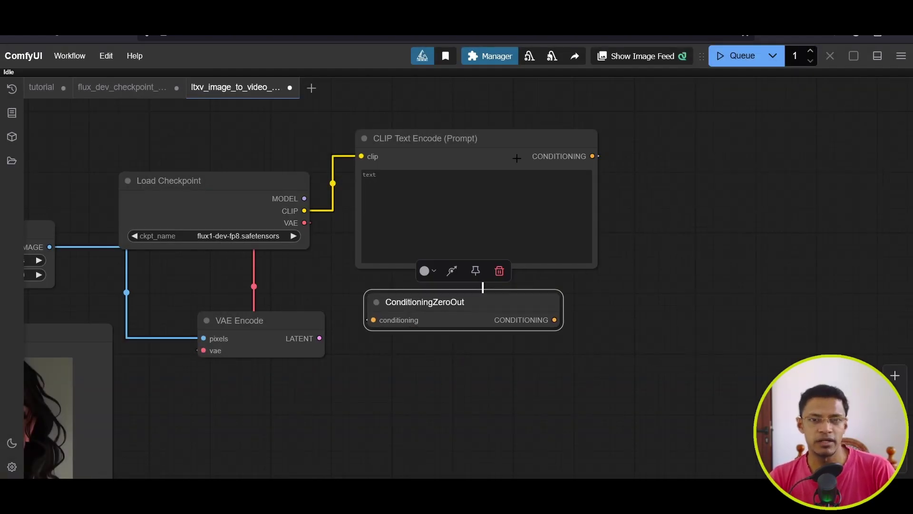
{"action": "left_click_drag", "start_coordinate": [517, 158], "coordinate": [510, 152]}
{"action": "left_click_drag", "start_coordinate": [447, 312], "coordinate": [434, 300]}
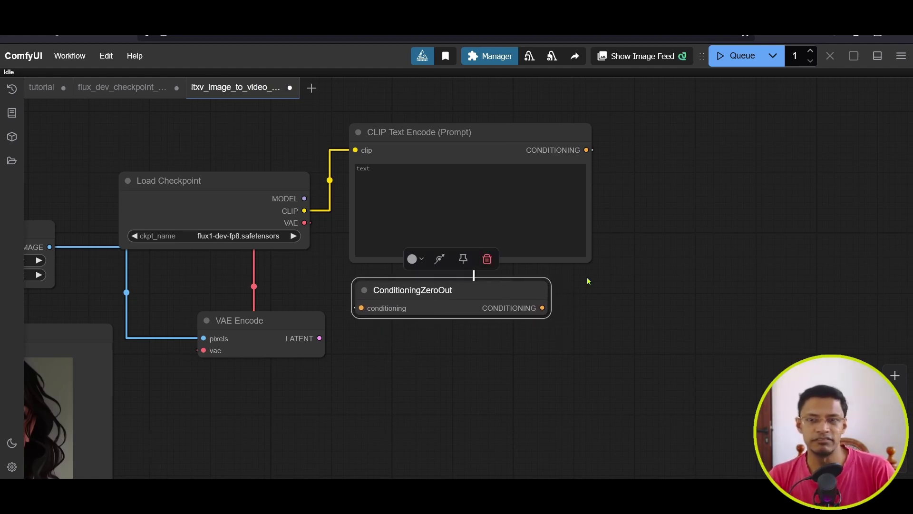
{"action": "mouse_move", "coordinate": [539, 136]}
{"action": "left_mouse_down"}
{"action": "mouse_move", "coordinate": [523, 119]}
{"action": "mouse_move", "coordinate": [527, 135]}
{"action": "left_mouse_up"}
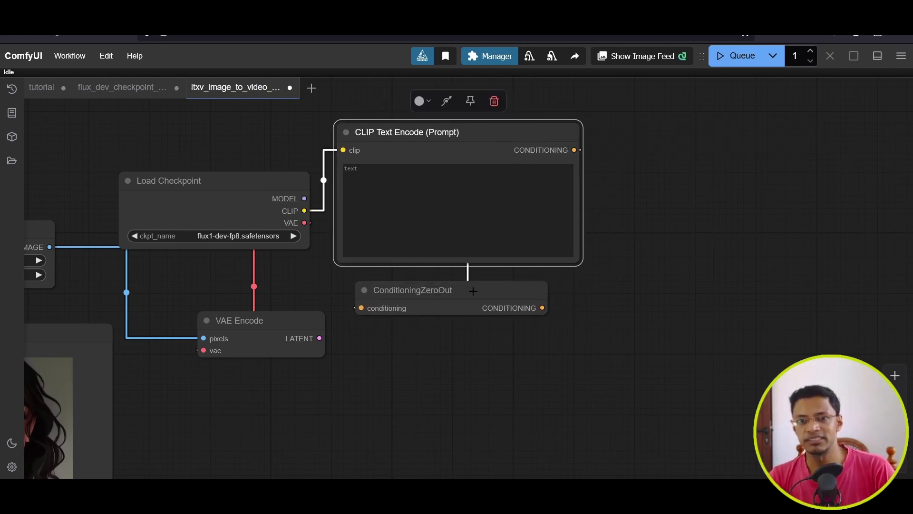
{"action": "left_click_drag", "start_coordinate": [477, 292], "coordinate": [477, 297]}
{"action": "left_click_drag", "start_coordinate": [678, 272], "coordinate": [638, 297]}
Add a KSampler taking the Flux model, the prompt as positive and ConditioningZeroOut as negative.
{"action": "double_click", "coordinate": [665, 254]}
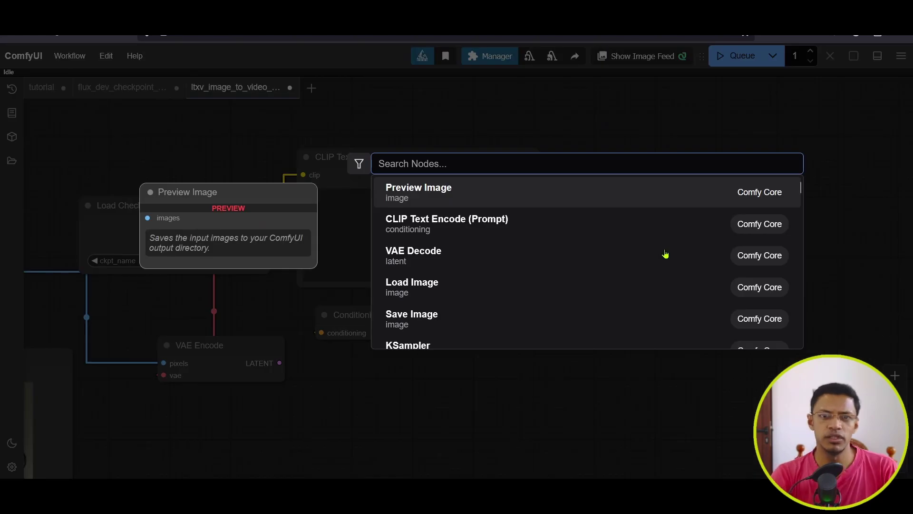
{"action": "type", "text": "ks"}
{"action": "key", "text": "Return"}
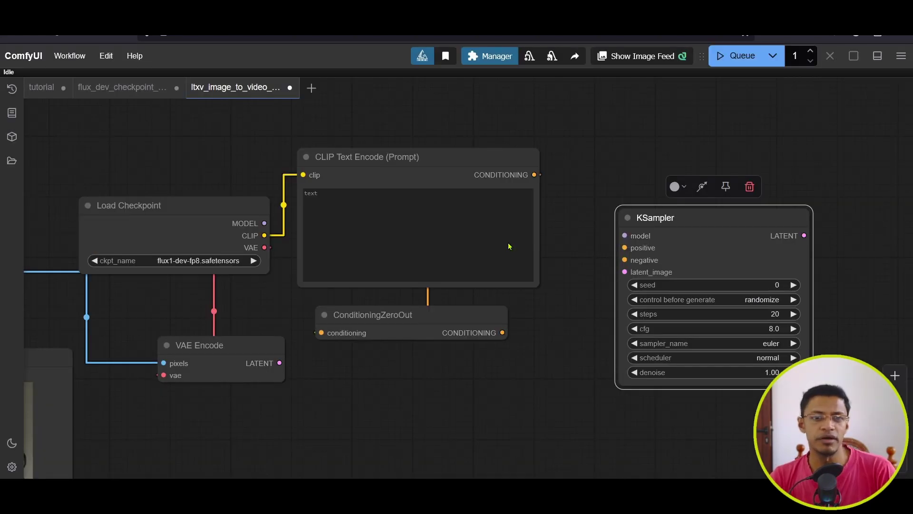
{"action": "left_click_drag", "start_coordinate": [265, 223], "coordinate": [625, 235]}
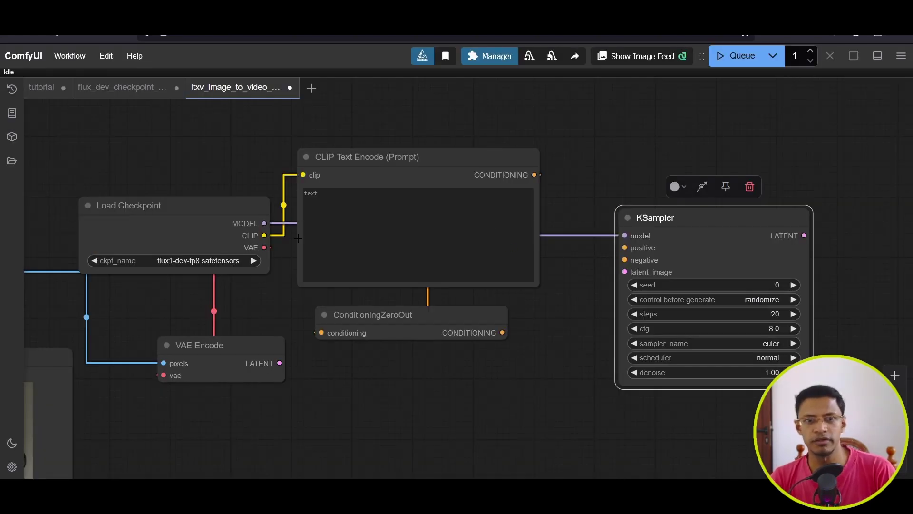
{"action": "left_click_drag", "start_coordinate": [534, 174], "coordinate": [625, 248]}
{"action": "left_click_drag", "start_coordinate": [502, 332], "coordinate": [624, 261]}
Feed the VAE Encode latent into the KSampler's latent_image input.
{"action": "left_click_drag", "start_coordinate": [624, 261], "coordinate": [625, 260]}
{"action": "left_click_drag", "start_coordinate": [297, 404], "coordinate": [279, 314]}
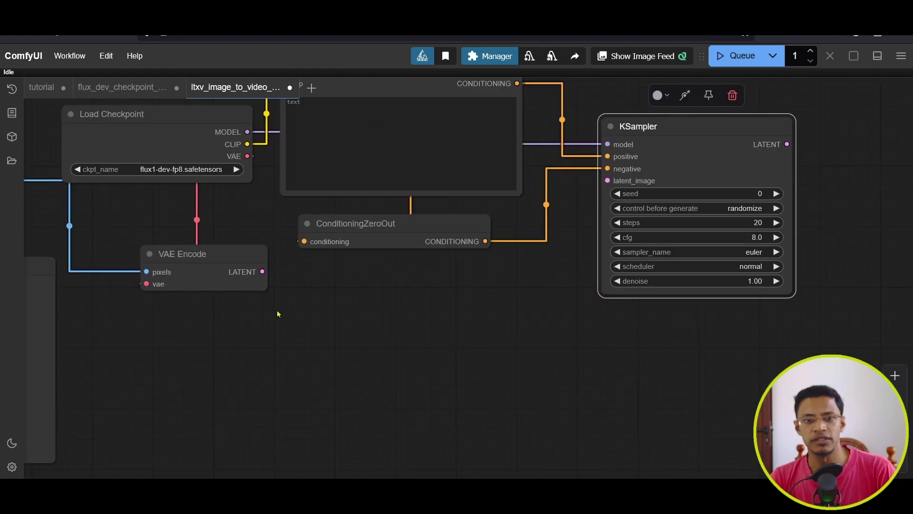
{"action": "left_click_drag", "start_coordinate": [233, 266], "coordinate": [232, 247]}
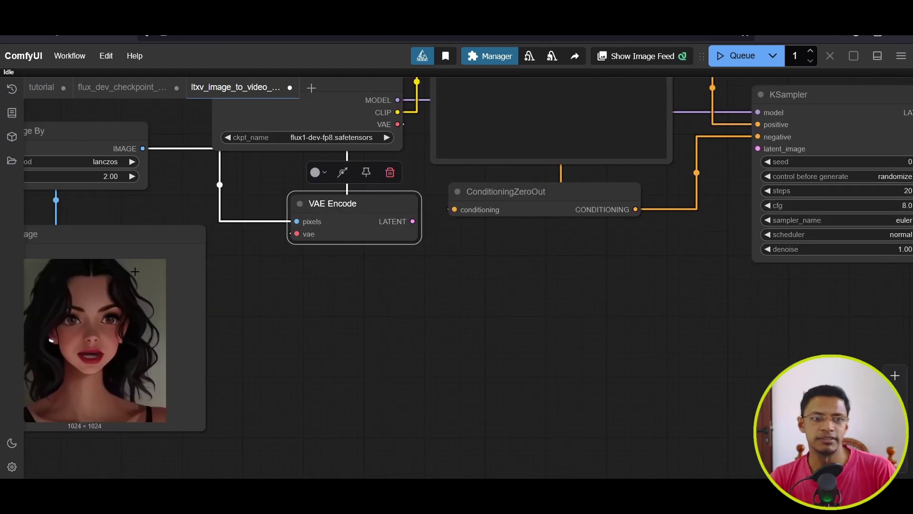
{"action": "left_click_drag", "start_coordinate": [392, 295], "coordinate": [158, 401]}
{"action": "left_click_drag", "start_coordinate": [178, 327], "coordinate": [523, 254]}
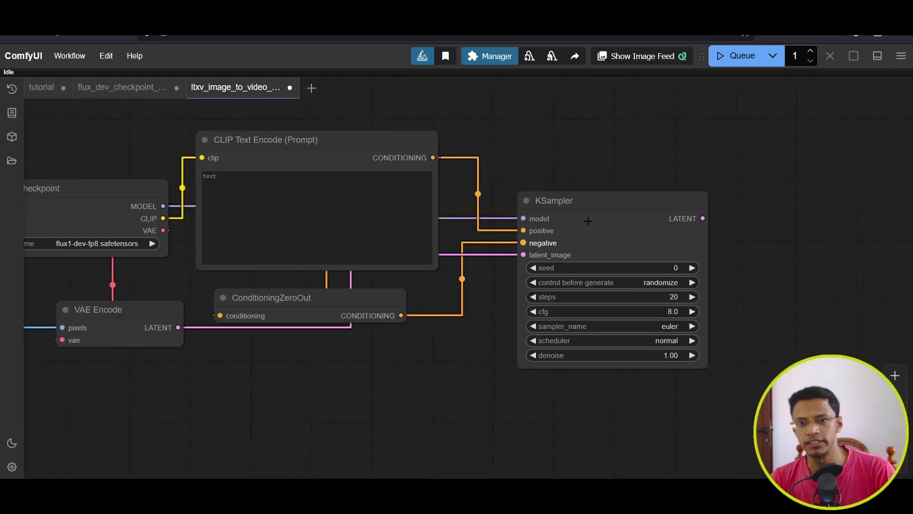
{"action": "left_click_drag", "start_coordinate": [588, 221], "coordinate": [519, 172]}
Set the KSampler denoise to 0.50.
{"action": "left_click_drag", "start_coordinate": [403, 296], "coordinate": [784, 160]}
{"action": "left_click_drag", "start_coordinate": [836, 249], "coordinate": [349, 312]}
{"action": "scroll", "coordinate": [493, 295], "scroll_direction": "up", "scroll_amount": 8}
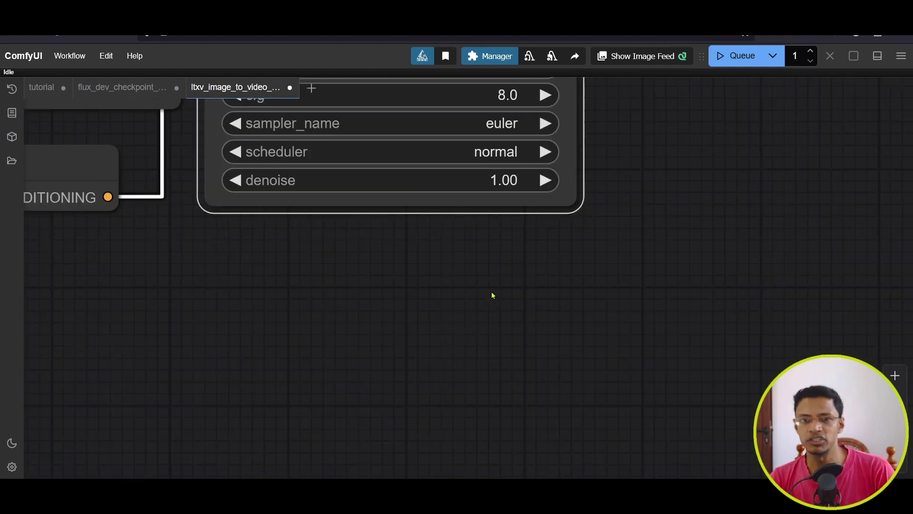
{"action": "left_click_drag", "start_coordinate": [493, 295], "coordinate": [501, 502]}
{"action": "left_click_drag", "start_coordinate": [487, 378], "coordinate": [136, 379]}
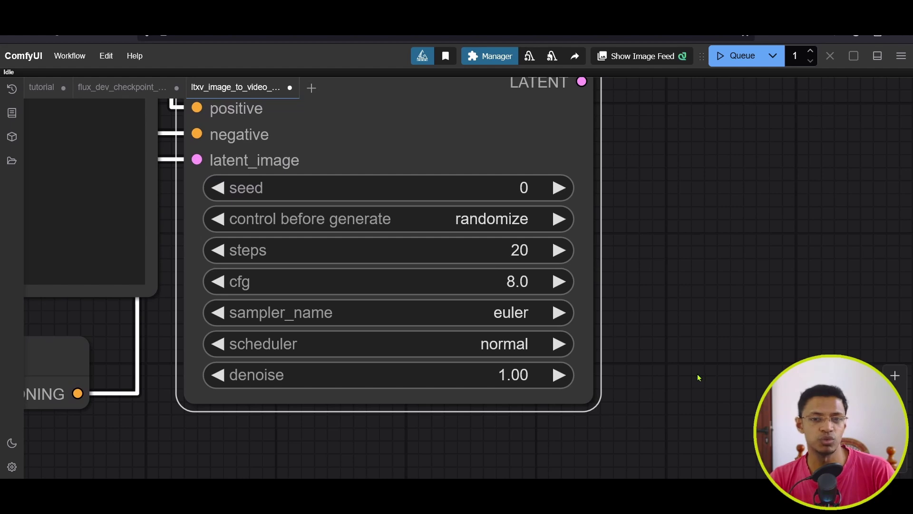
{"action": "left_click_drag", "start_coordinate": [547, 380], "coordinate": [588, 375]}
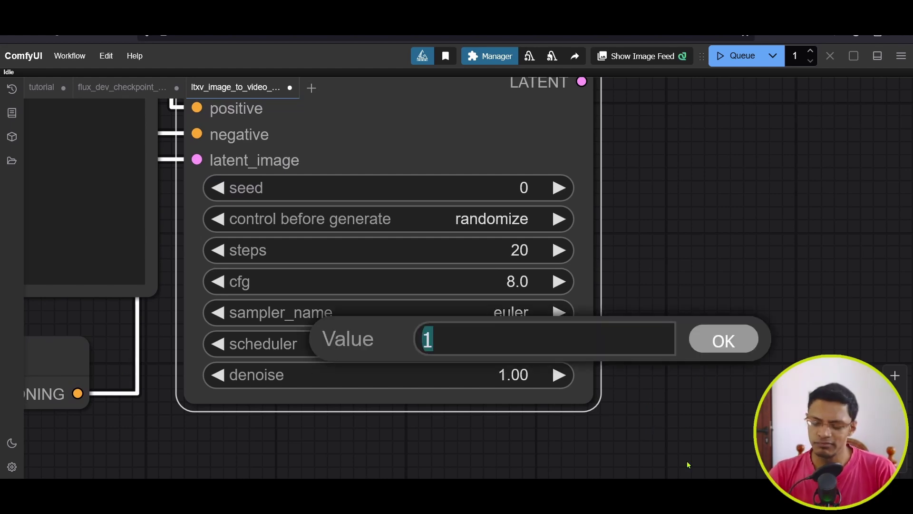
{"action": "type", "text": "0.5"}
{"action": "key", "text": "Return"}
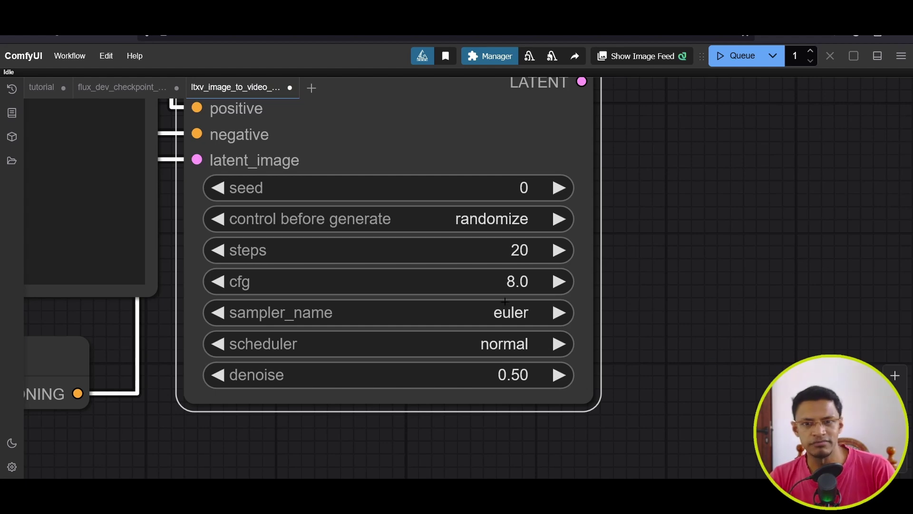
{"action": "scroll", "coordinate": [375, 329], "scroll_direction": "down", "scroll_amount": 8}
{"action": "scroll", "coordinate": [565, 219], "scroll_direction": "up", "scroll_amount": 3}
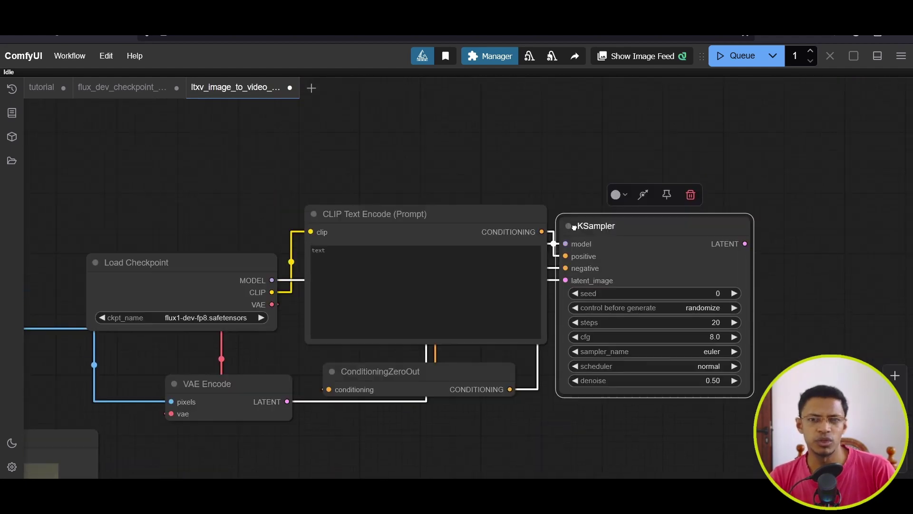
Insert a FluxGuidance node at 3.5 between the prompt and KSampler's positive input.
{"action": "double_click", "coordinate": [487, 190]}
{"action": "type", "text": "flux"}
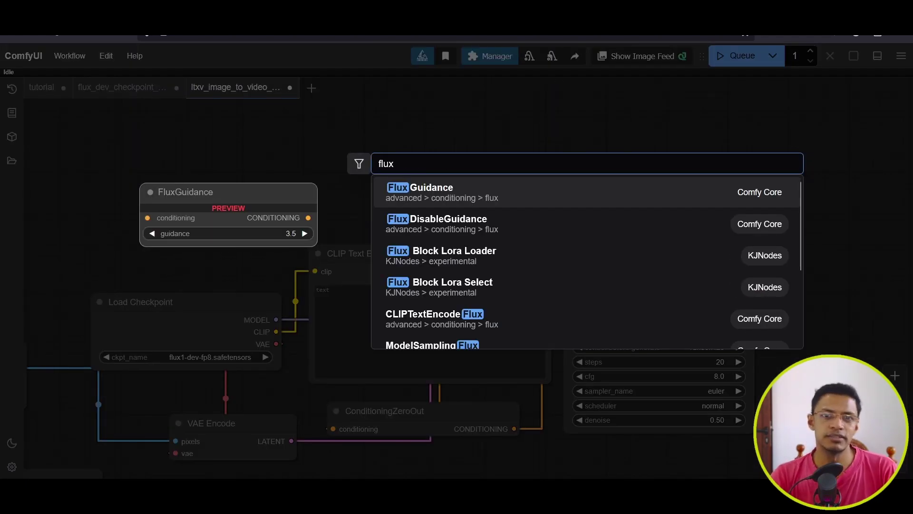
{"action": "key", "text": "BackSpace"}
{"action": "key", "text": "BackSpace"}
{"action": "key", "text": "BackSpace"}
{"action": "key", "text": "BackSpace"}
{"action": "left_click", "coordinate": [499, 195]}
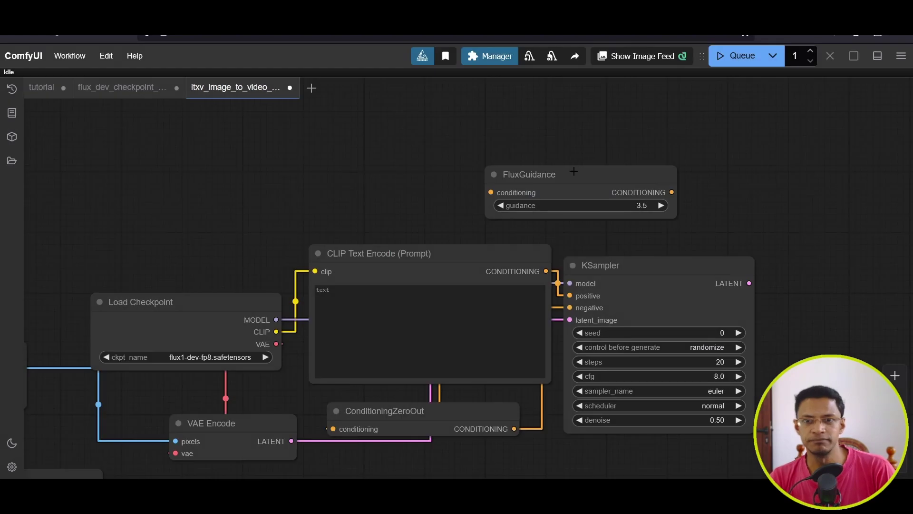
{"action": "left_click_drag", "start_coordinate": [499, 195], "coordinate": [346, 195]}
{"action": "left_click_drag", "start_coordinate": [546, 271], "coordinate": [339, 192]}
{"action": "left_click_drag", "start_coordinate": [529, 197], "coordinate": [570, 296]}
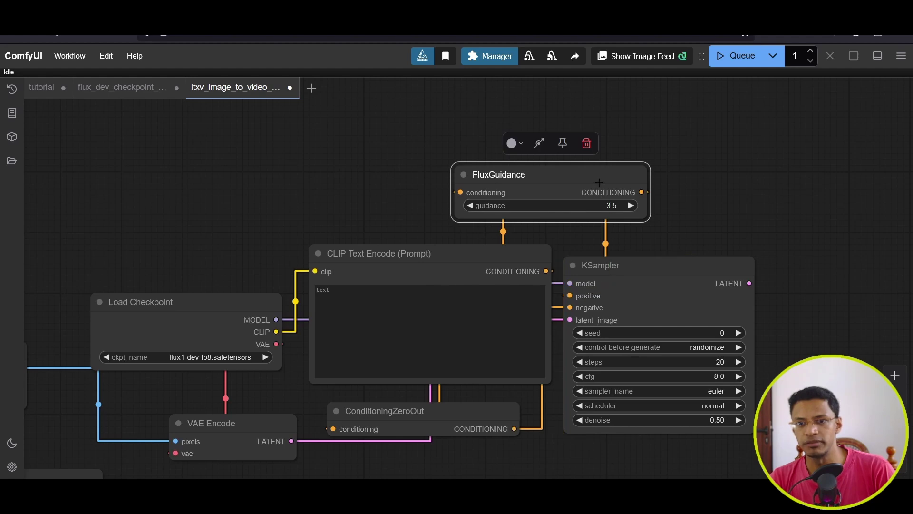
{"action": "left_click_drag", "start_coordinate": [599, 183], "coordinate": [482, 190]}
{"action": "left_click_drag", "start_coordinate": [483, 190], "coordinate": [509, 201]}
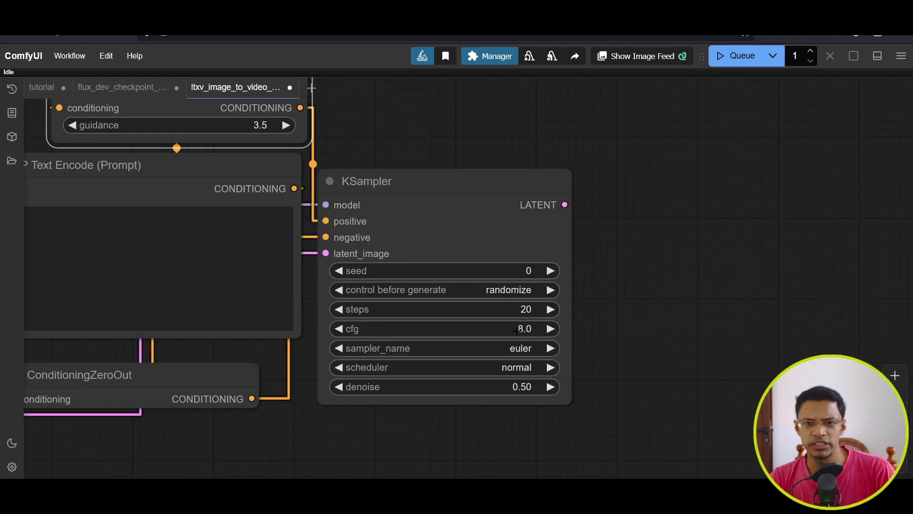
Set the KSampler cfg to 1.0 and steps to 10.
{"action": "left_click", "coordinate": [517, 330]}
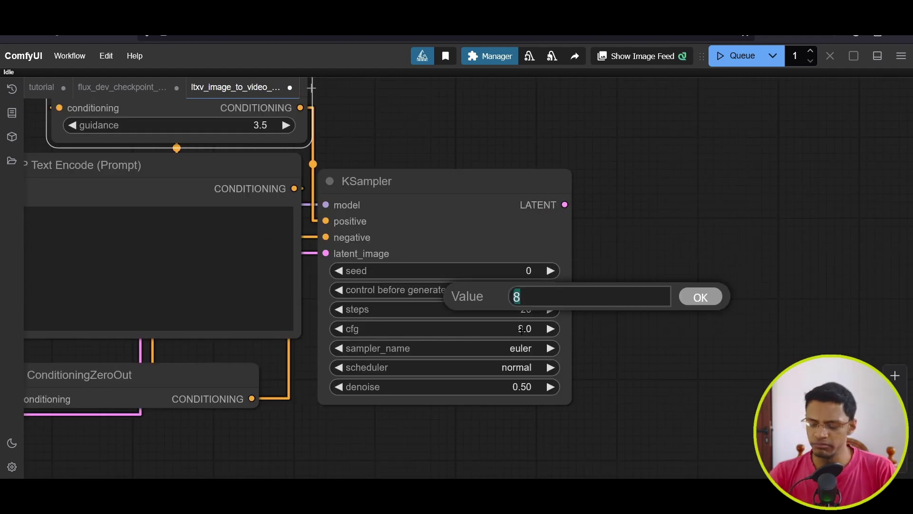
{"action": "type", "text": "1"}
{"action": "key", "text": "Return"}
{"action": "left_click", "coordinate": [524, 310]}
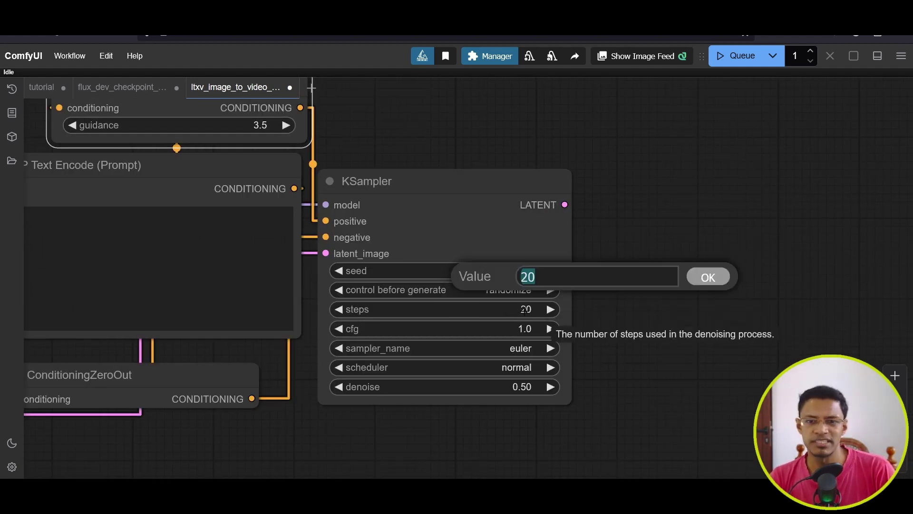
{"action": "type", "text": "10"}
{"action": "key", "text": "Return"}
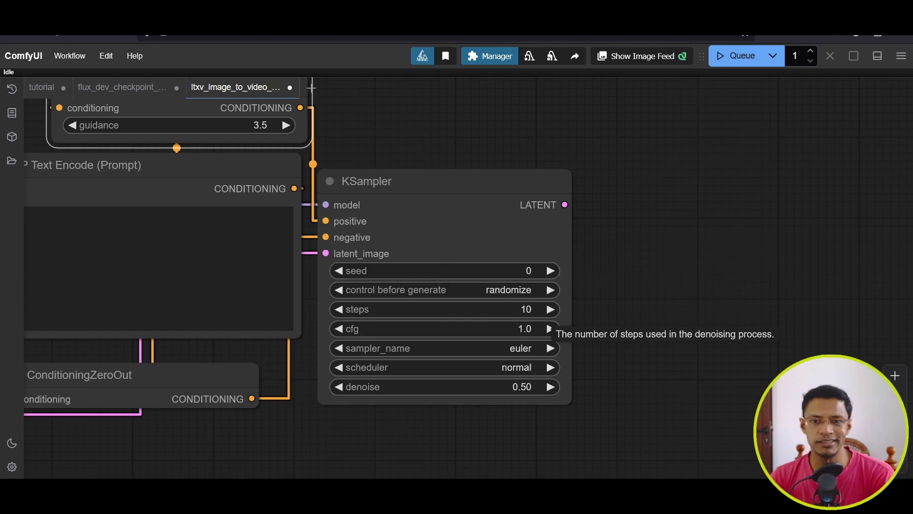
{"action": "left_click_drag", "start_coordinate": [692, 336], "coordinate": [617, 316]}
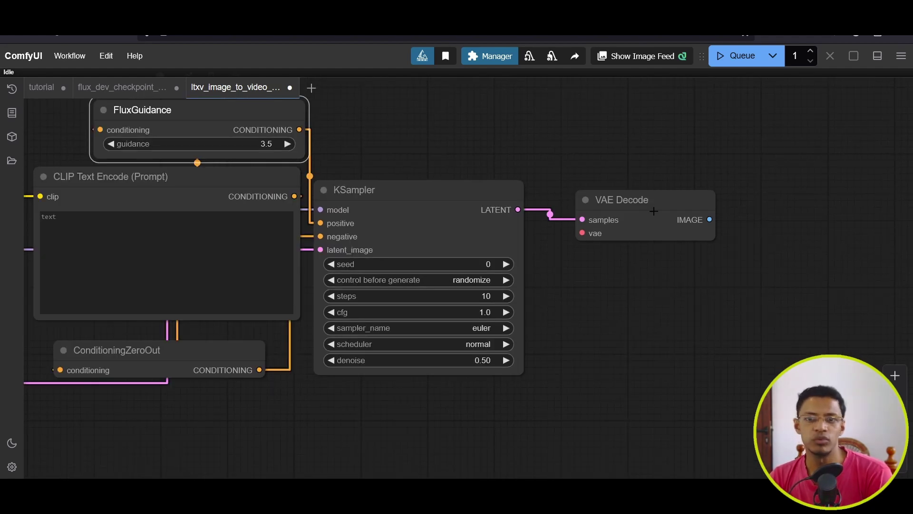
Wire the flux1-dev-fp8 VAE into VAE Decode and preview the decoded 1024×1024 portrait.
{"action": "left_click", "coordinate": [711, 189]}
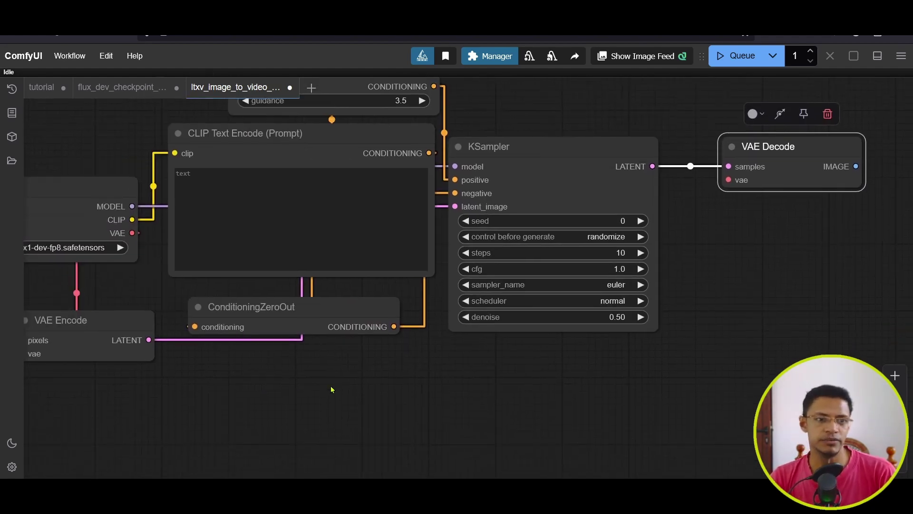
{"action": "left_click_drag", "start_coordinate": [131, 245], "coordinate": [683, 205]}
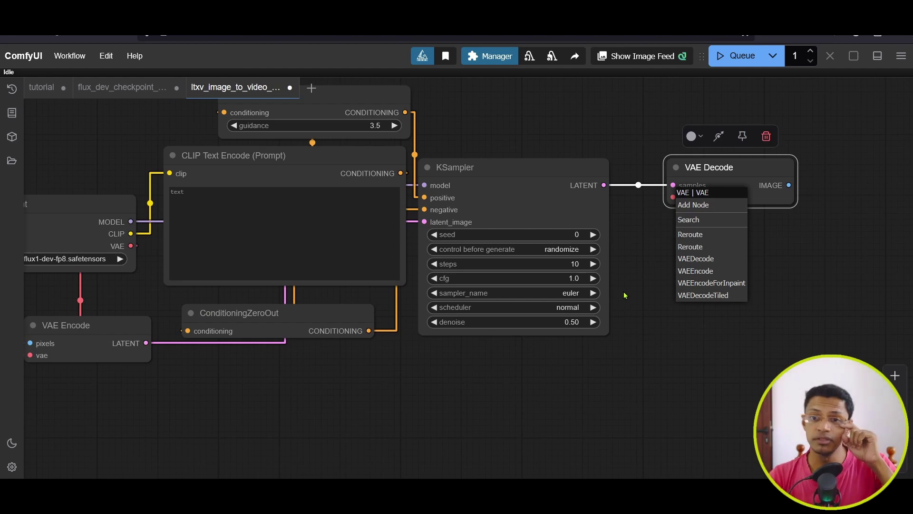
{"action": "left_click_drag", "start_coordinate": [547, 172], "coordinate": [679, 175]}
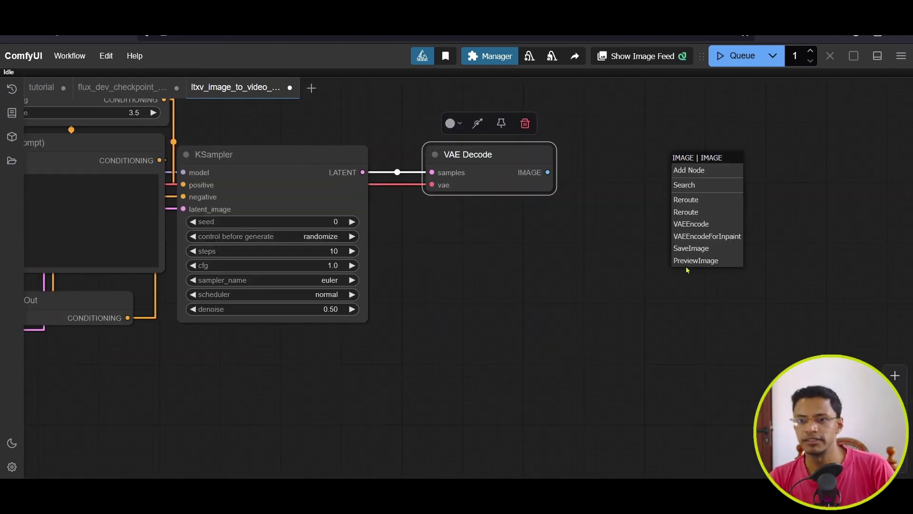
{"action": "left_click", "coordinate": [688, 260]}
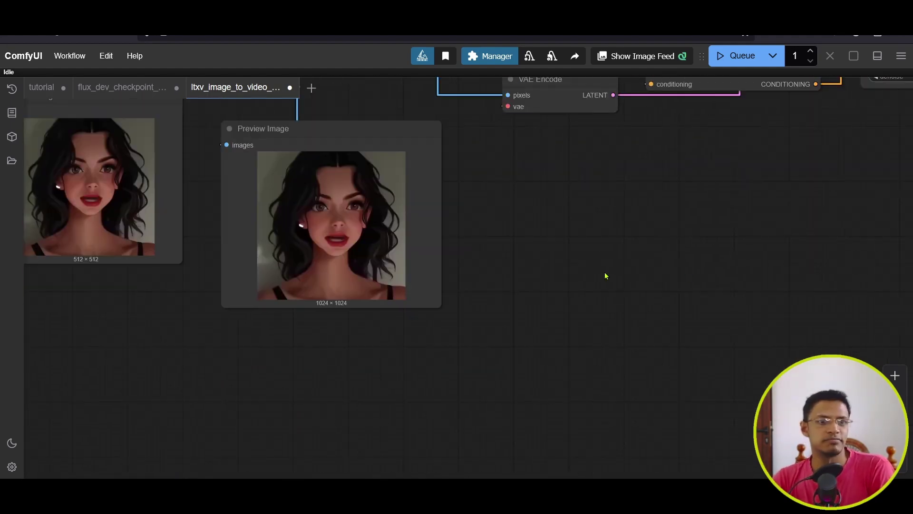
Move the new Preview Image node to the right of the earlier preview, level with it.
{"action": "left_click_drag", "start_coordinate": [306, 129], "coordinate": [673, 149]}
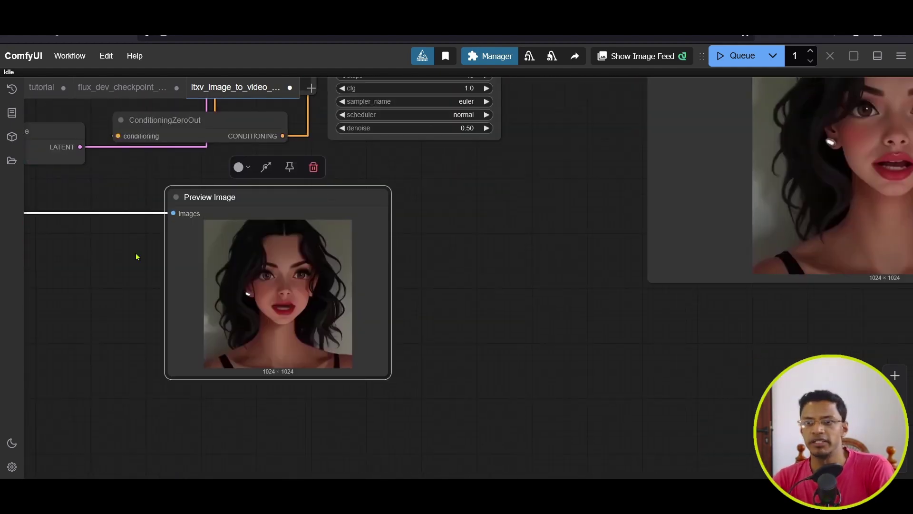
{"action": "left_click_drag", "start_coordinate": [319, 197], "coordinate": [710, 170]}
{"action": "left_click_drag", "start_coordinate": [804, 330], "coordinate": [294, 334]}
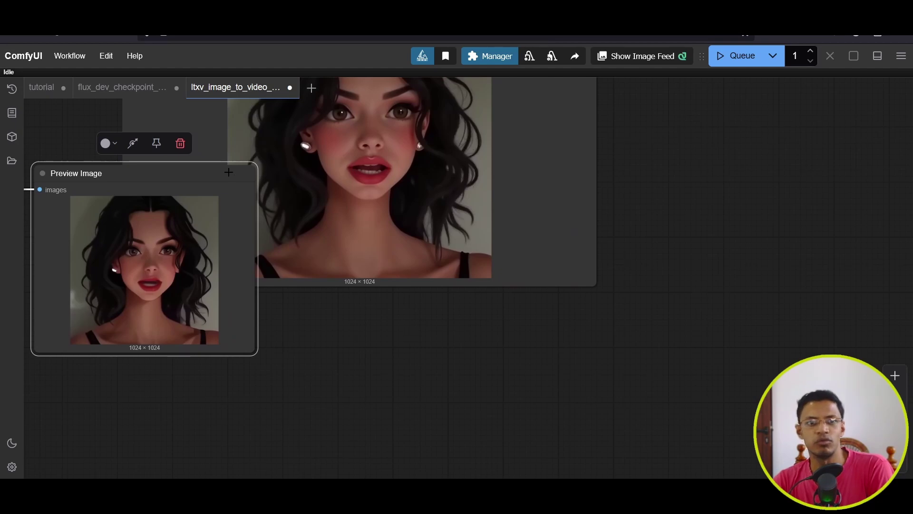
{"action": "left_click_drag", "start_coordinate": [229, 172], "coordinate": [731, 128]}
{"action": "left_click_drag", "start_coordinate": [514, 161], "coordinate": [452, 266]}
{"action": "scroll", "coordinate": [331, 390], "scroll_direction": "up", "scroll_amount": 4}
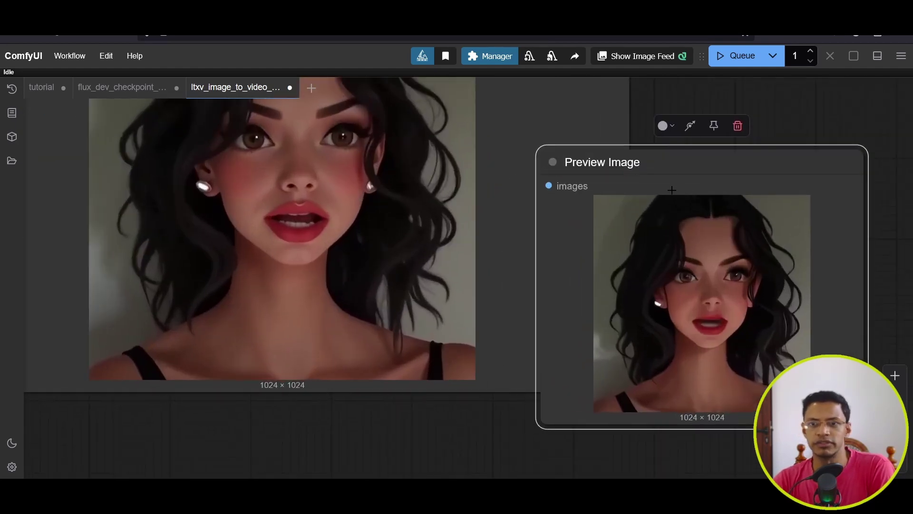
{"action": "left_click_drag", "start_coordinate": [672, 190], "coordinate": [626, 117]}
{"action": "scroll", "coordinate": [602, 261], "scroll_direction": "down", "scroll_amount": 3}
{"action": "left_click_drag", "start_coordinate": [626, 117], "coordinate": [582, 222]}
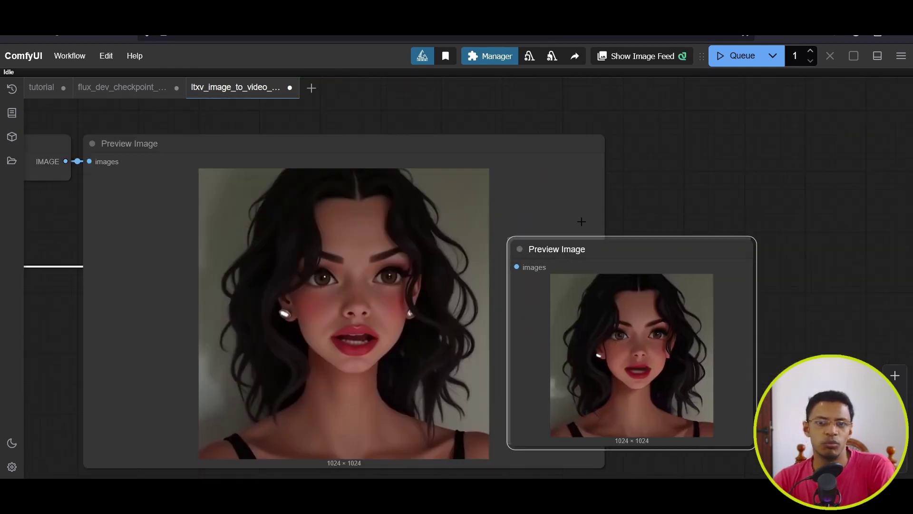
{"action": "left_click_drag", "start_coordinate": [664, 361], "coordinate": [655, 250]}
Enlarge the new preview by its corner to match the earlier preview's size.
{"action": "left_click_drag", "start_coordinate": [741, 333], "coordinate": [793, 462]}
{"action": "scroll", "coordinate": [287, 244], "scroll_direction": "up", "scroll_amount": 5}
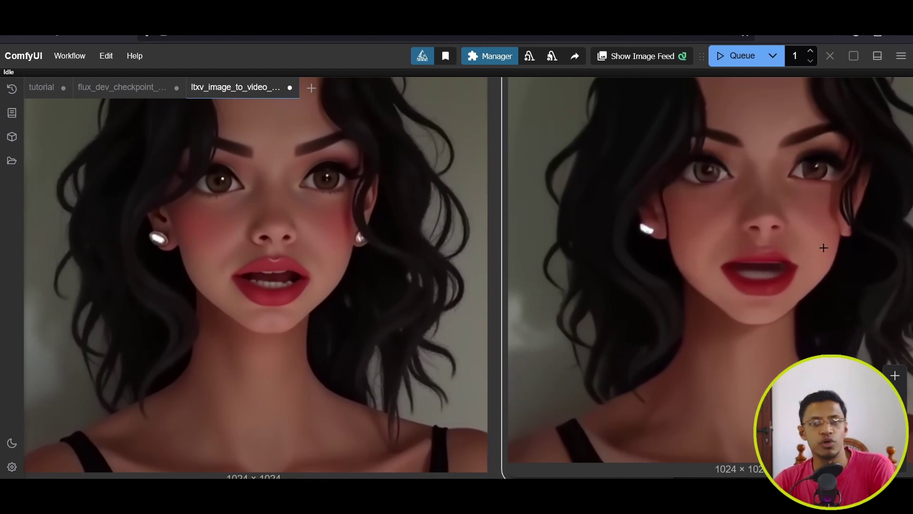
{"action": "scroll", "coordinate": [566, 252], "scroll_direction": "down", "scroll_amount": 9}
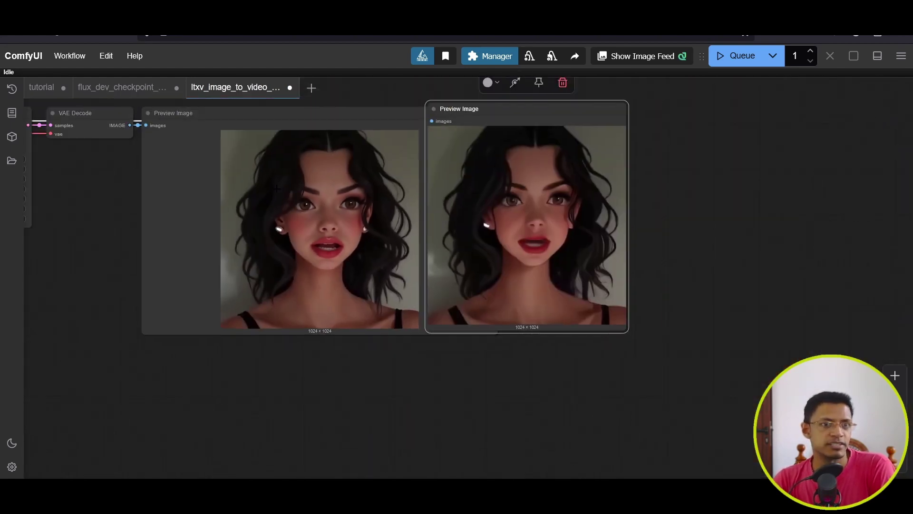
Pan over KSampler, VAE Decode, VAE Encode and Upscale Image By, nudging Load Checkpoint up-left.
{"action": "left_click_drag", "start_coordinate": [129, 247], "coordinate": [425, 288]}
{"action": "left_click_drag", "start_coordinate": [115, 295], "coordinate": [349, 327]}
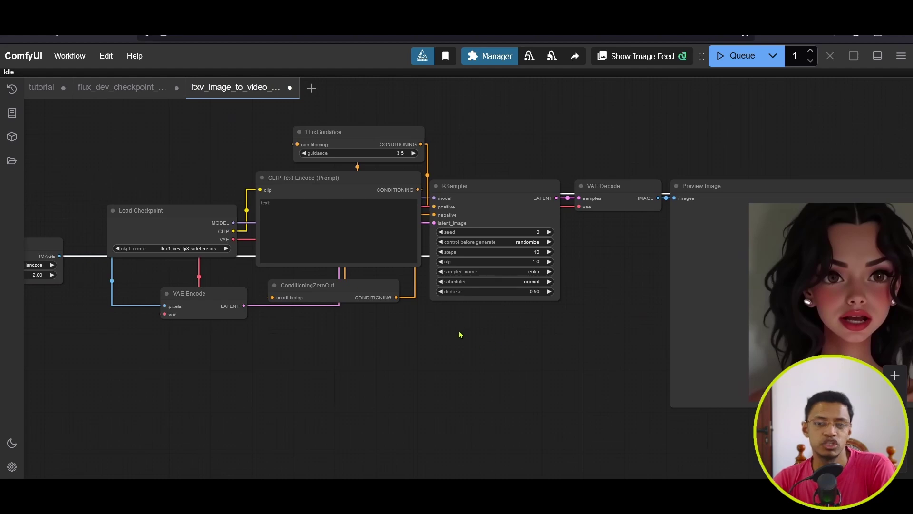
{"action": "left_click_drag", "start_coordinate": [193, 325], "coordinate": [370, 322]}
{"action": "left_click_drag", "start_coordinate": [362, 210], "coordinate": [325, 188]}
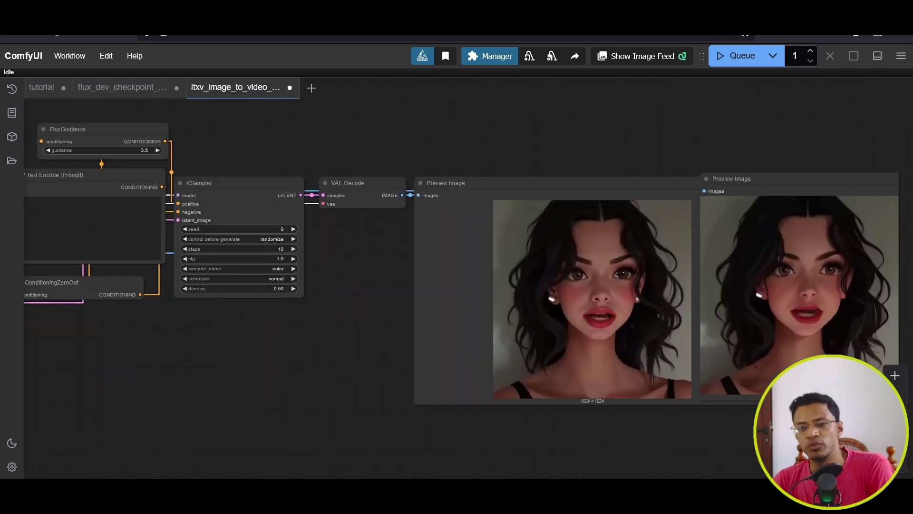
{"action": "scroll", "coordinate": [615, 309], "scroll_direction": "up", "scroll_amount": 6}
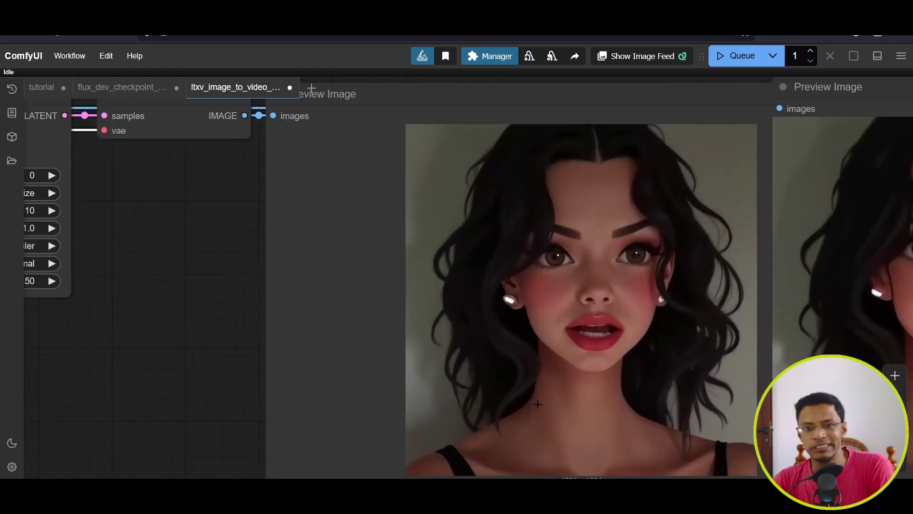
{"action": "scroll", "coordinate": [633, 376], "scroll_direction": "down", "scroll_amount": 5}
Pan and zoom to show both portrait previews and the rest of the workflow.
{"action": "left_click_drag", "start_coordinate": [677, 366], "coordinate": [363, 321]}
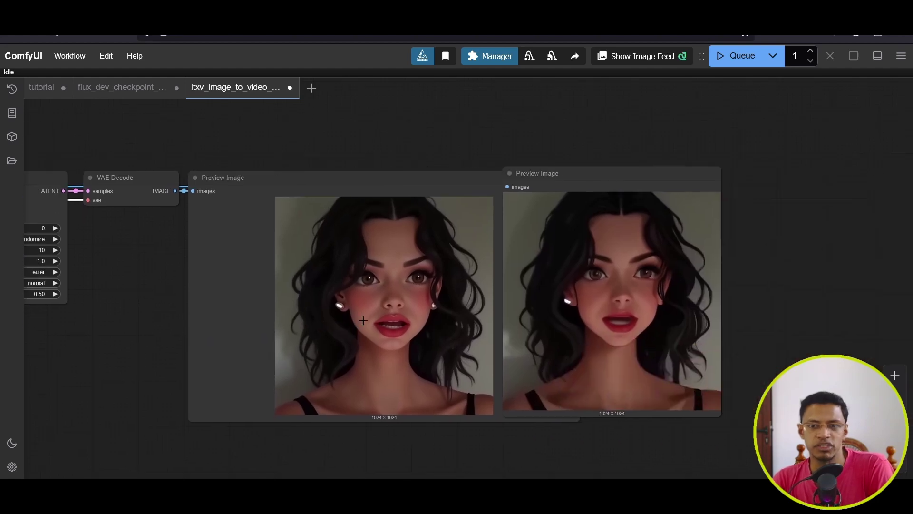
{"action": "scroll", "coordinate": [364, 321], "scroll_direction": "down", "scroll_amount": 6}
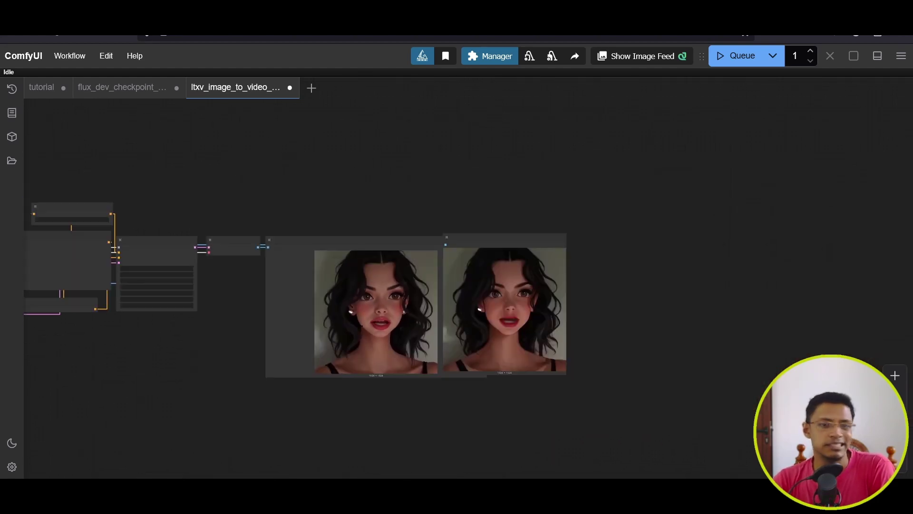
{"action": "left_click_drag", "start_coordinate": [186, 354], "coordinate": [398, 324]}
{"action": "left_click_drag", "start_coordinate": [69, 286], "coordinate": [589, 286]}
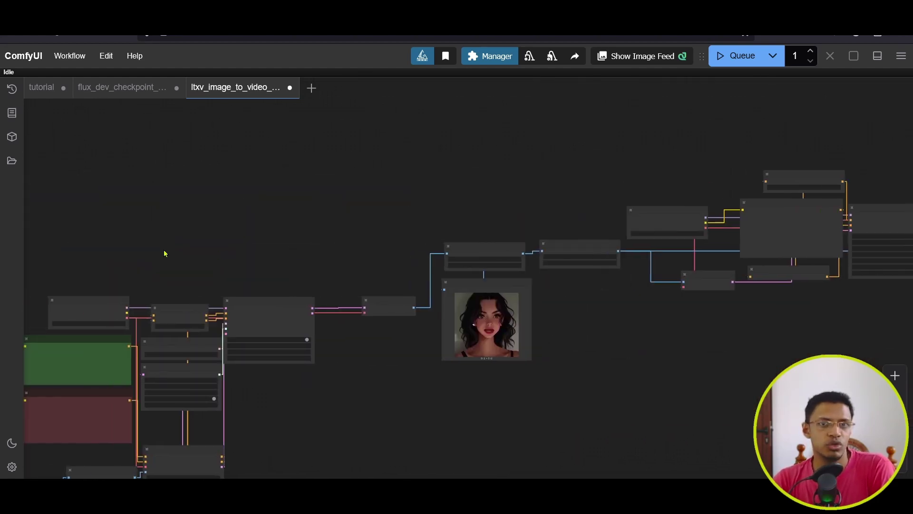
{"action": "left_click_drag", "start_coordinate": [141, 300], "coordinate": [233, 173]}
{"action": "scroll", "coordinate": [453, 308], "scroll_direction": "down", "scroll_amount": 10}
{"action": "scroll", "coordinate": [534, 328], "scroll_direction": "up", "scroll_amount": 3}
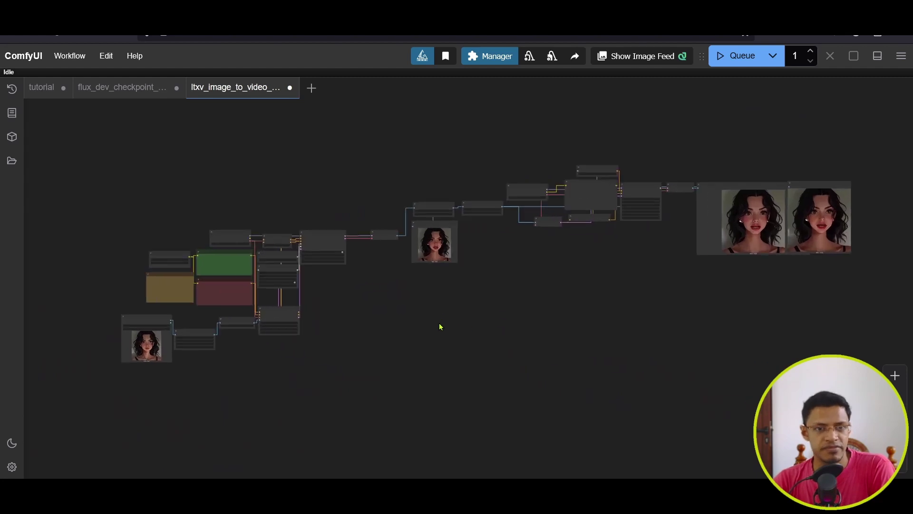
{"action": "scroll", "coordinate": [441, 327], "scroll_direction": "up", "scroll_amount": 2}
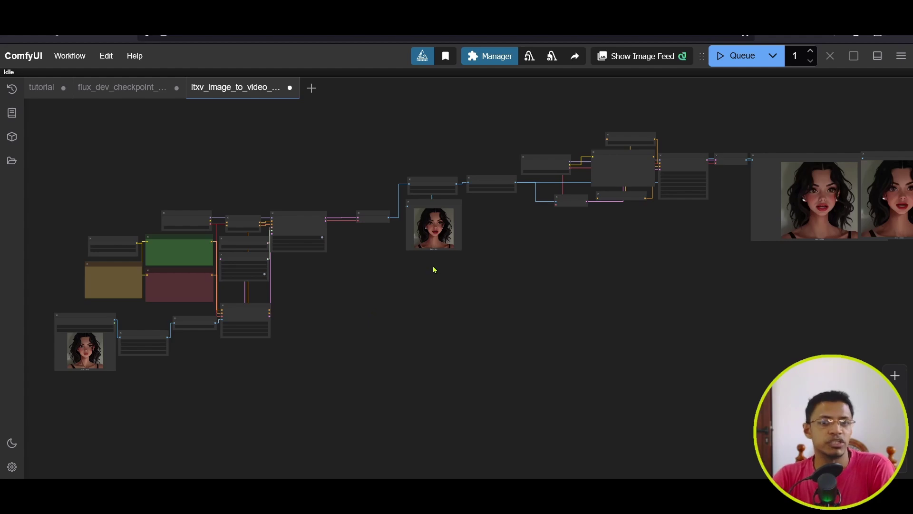
{"action": "scroll", "coordinate": [108, 204], "scroll_direction": "up", "scroll_amount": 6}
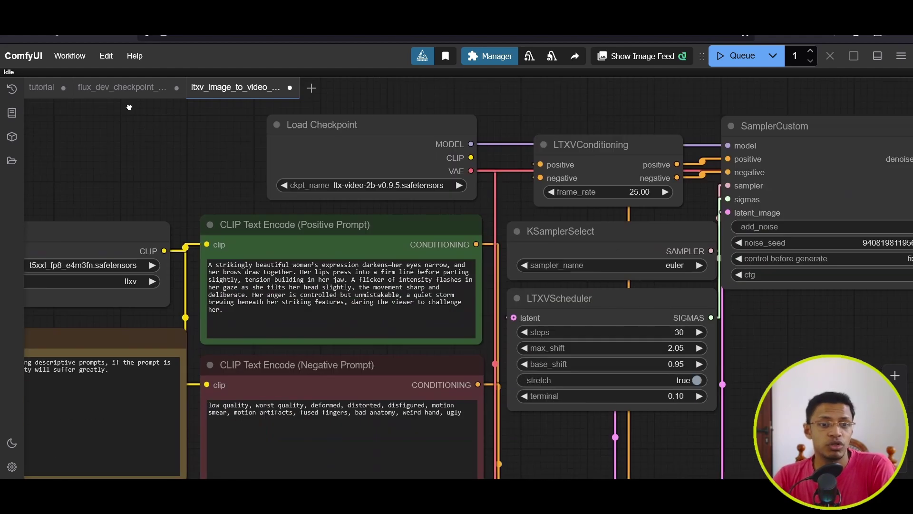
{"action": "scroll", "coordinate": [390, 206], "scroll_direction": "down", "scroll_amount": 10}
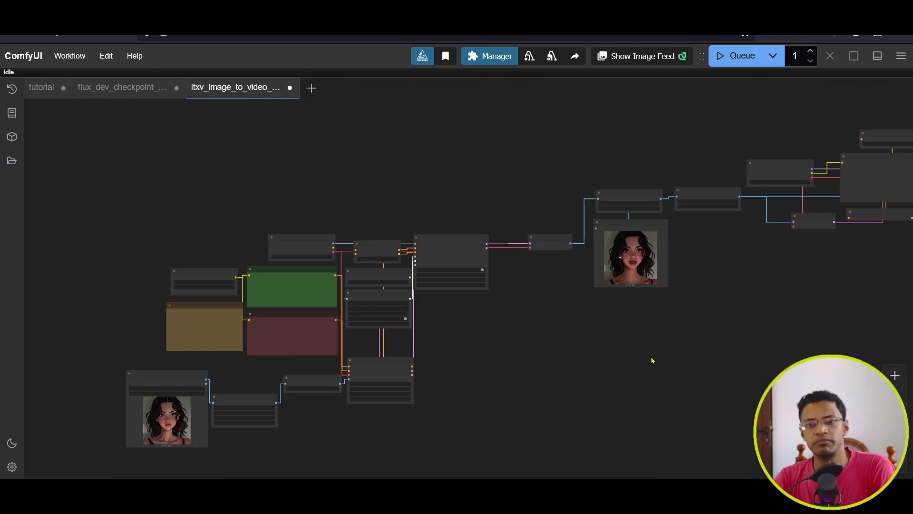
{"action": "scroll", "coordinate": [539, 306], "scroll_direction": "up", "scroll_amount": 3}
{"action": "left_click_drag", "start_coordinate": [832, 366], "coordinate": [461, 374]}
{"action": "left_click_drag", "start_coordinate": [691, 276], "coordinate": [464, 304]}
{"action": "scroll", "coordinate": [465, 306], "scroll_direction": "down", "scroll_amount": 7}
{"action": "left_click_drag", "start_coordinate": [427, 346], "coordinate": [531, 319]}
{"action": "left_click_drag", "start_coordinate": [376, 374], "coordinate": [440, 323]}
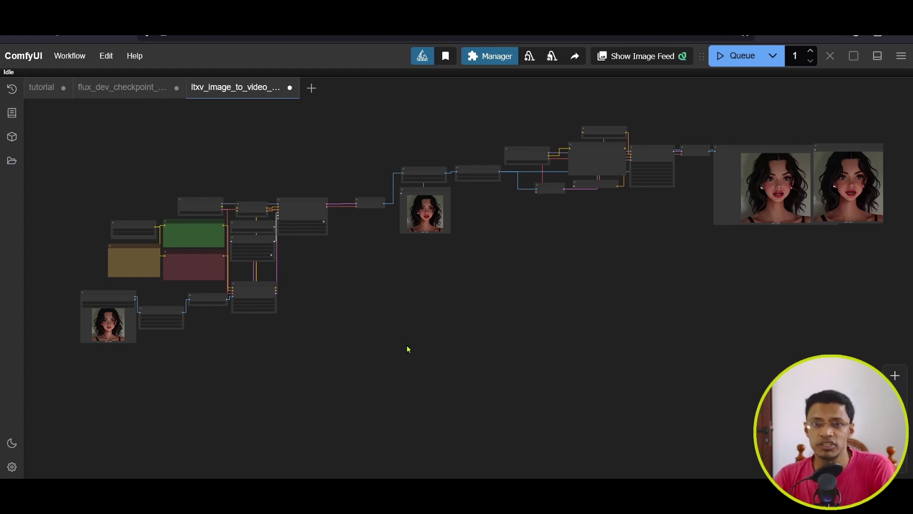
{"action": "left_click_drag", "start_coordinate": [97, 361], "coordinate": [399, 356]}
{"action": "scroll", "coordinate": [273, 355], "scroll_direction": "up", "scroll_amount": 16}
{"action": "left_click_drag", "start_coordinate": [751, 350], "coordinate": [222, 387]}
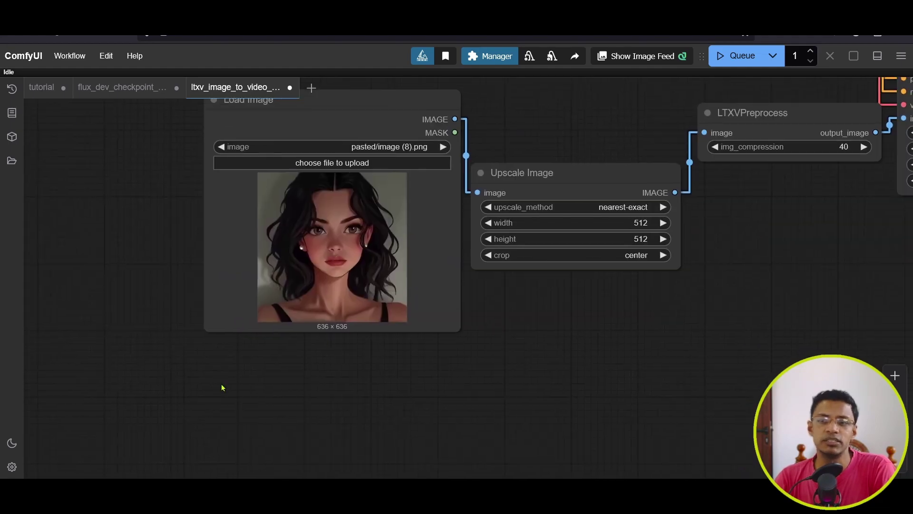
{"action": "scroll", "coordinate": [429, 323], "scroll_direction": "up", "scroll_amount": 4}
{"action": "scroll", "coordinate": [430, 323], "scroll_direction": "up", "scroll_amount": 2}
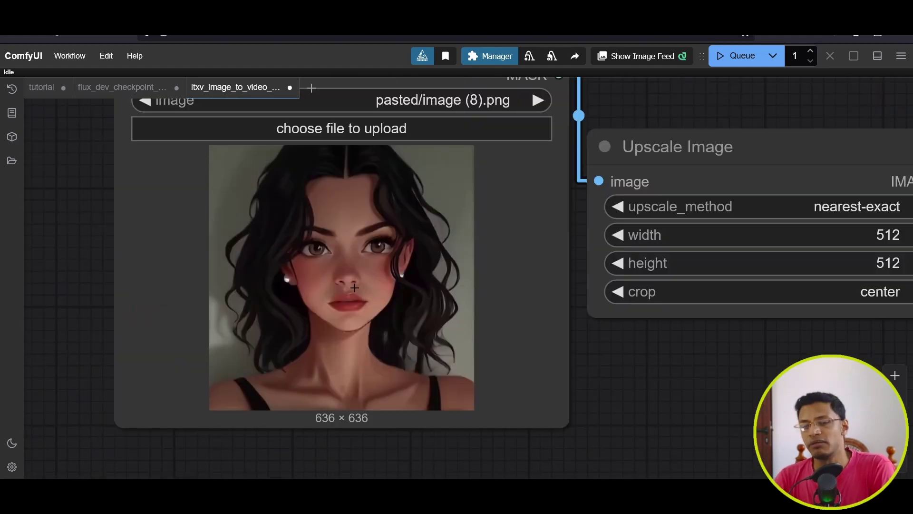
{"action": "scroll", "coordinate": [345, 313], "scroll_direction": "down", "scroll_amount": 10}
{"action": "scroll", "coordinate": [345, 314], "scroll_direction": "up", "scroll_amount": 10}
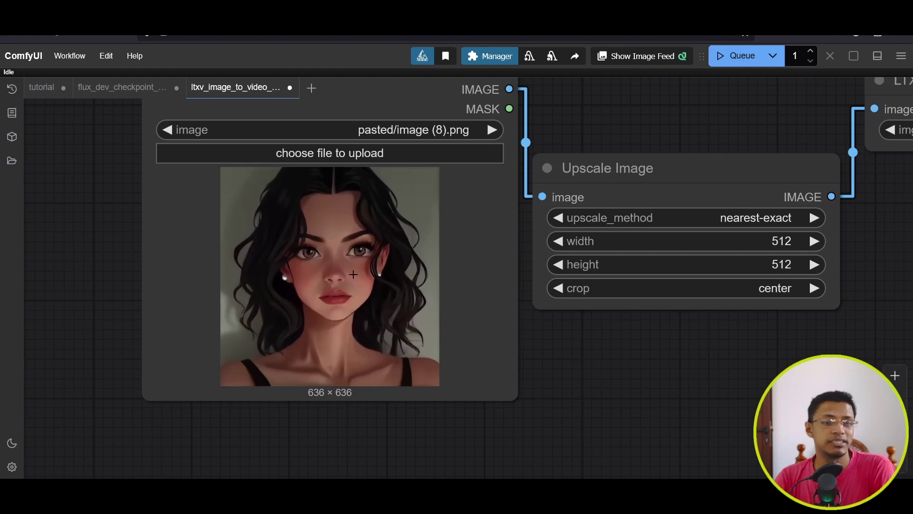
{"action": "scroll", "coordinate": [466, 269], "scroll_direction": "down", "scroll_amount": 12}
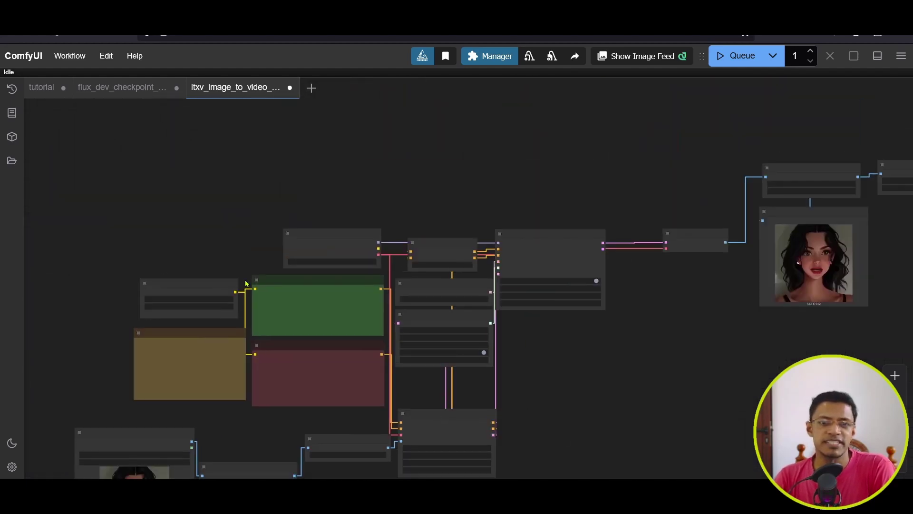
{"action": "scroll", "coordinate": [246, 284], "scroll_direction": "up", "scroll_amount": 10}
{"action": "left_click_drag", "start_coordinate": [285, 224], "coordinate": [126, 306]}
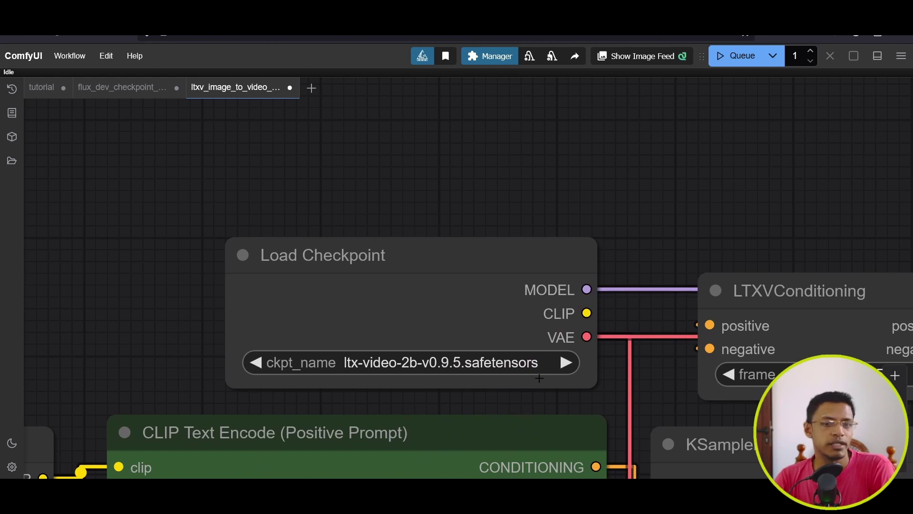
{"action": "scroll", "coordinate": [485, 343], "scroll_direction": "down", "scroll_amount": 10}
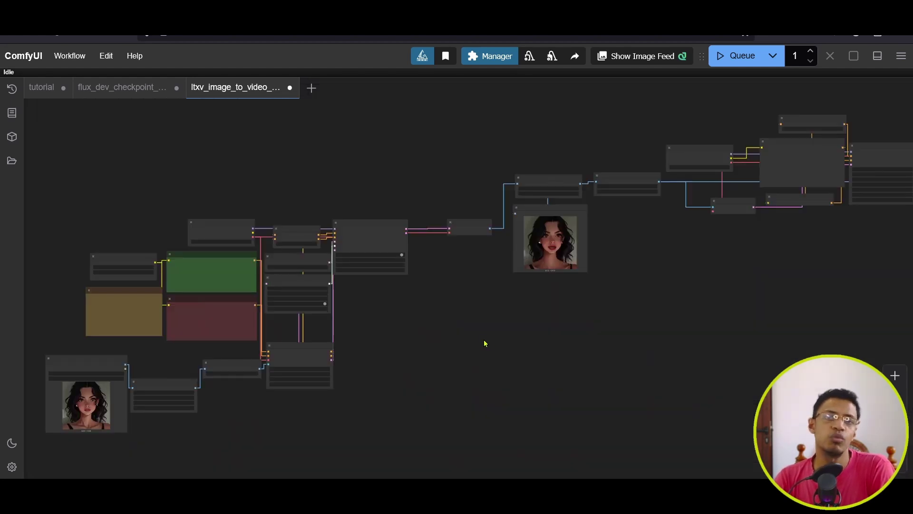